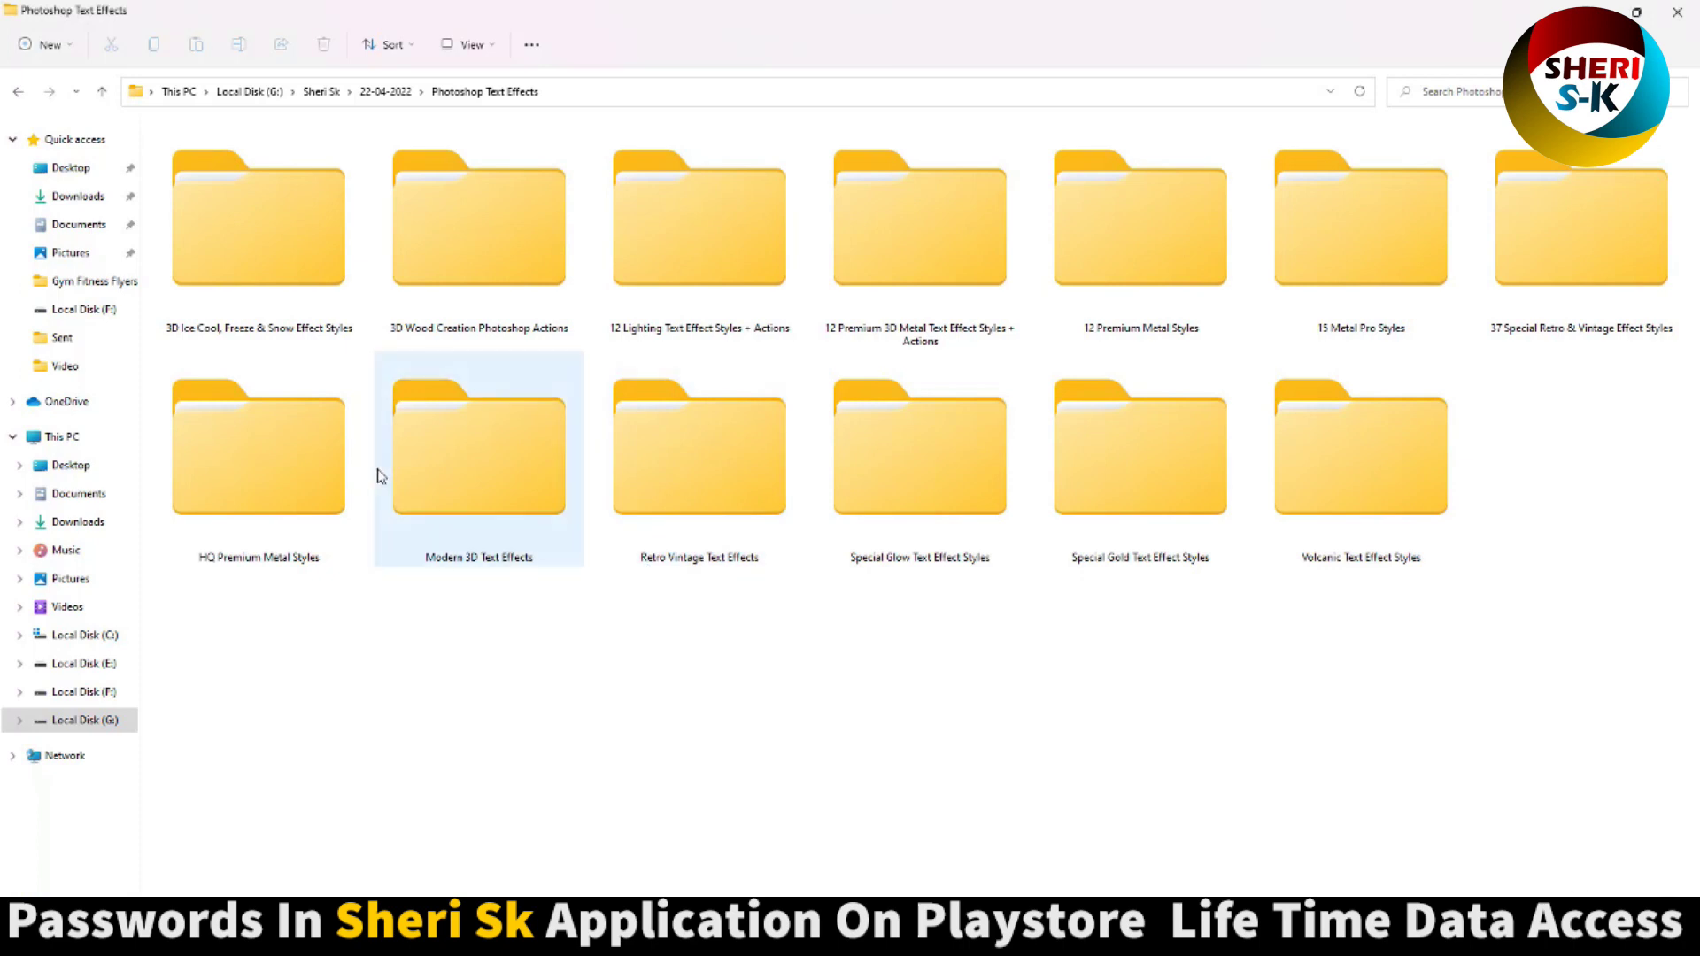
Step: Check the total size and contents of the Photoshop Text Effects folder in its properties
{"action": "left_click_drag", "start_coordinate": [1498, 664], "coordinate": [381, 141]}
{"action": "left_click", "coordinate": [1107, 625]}
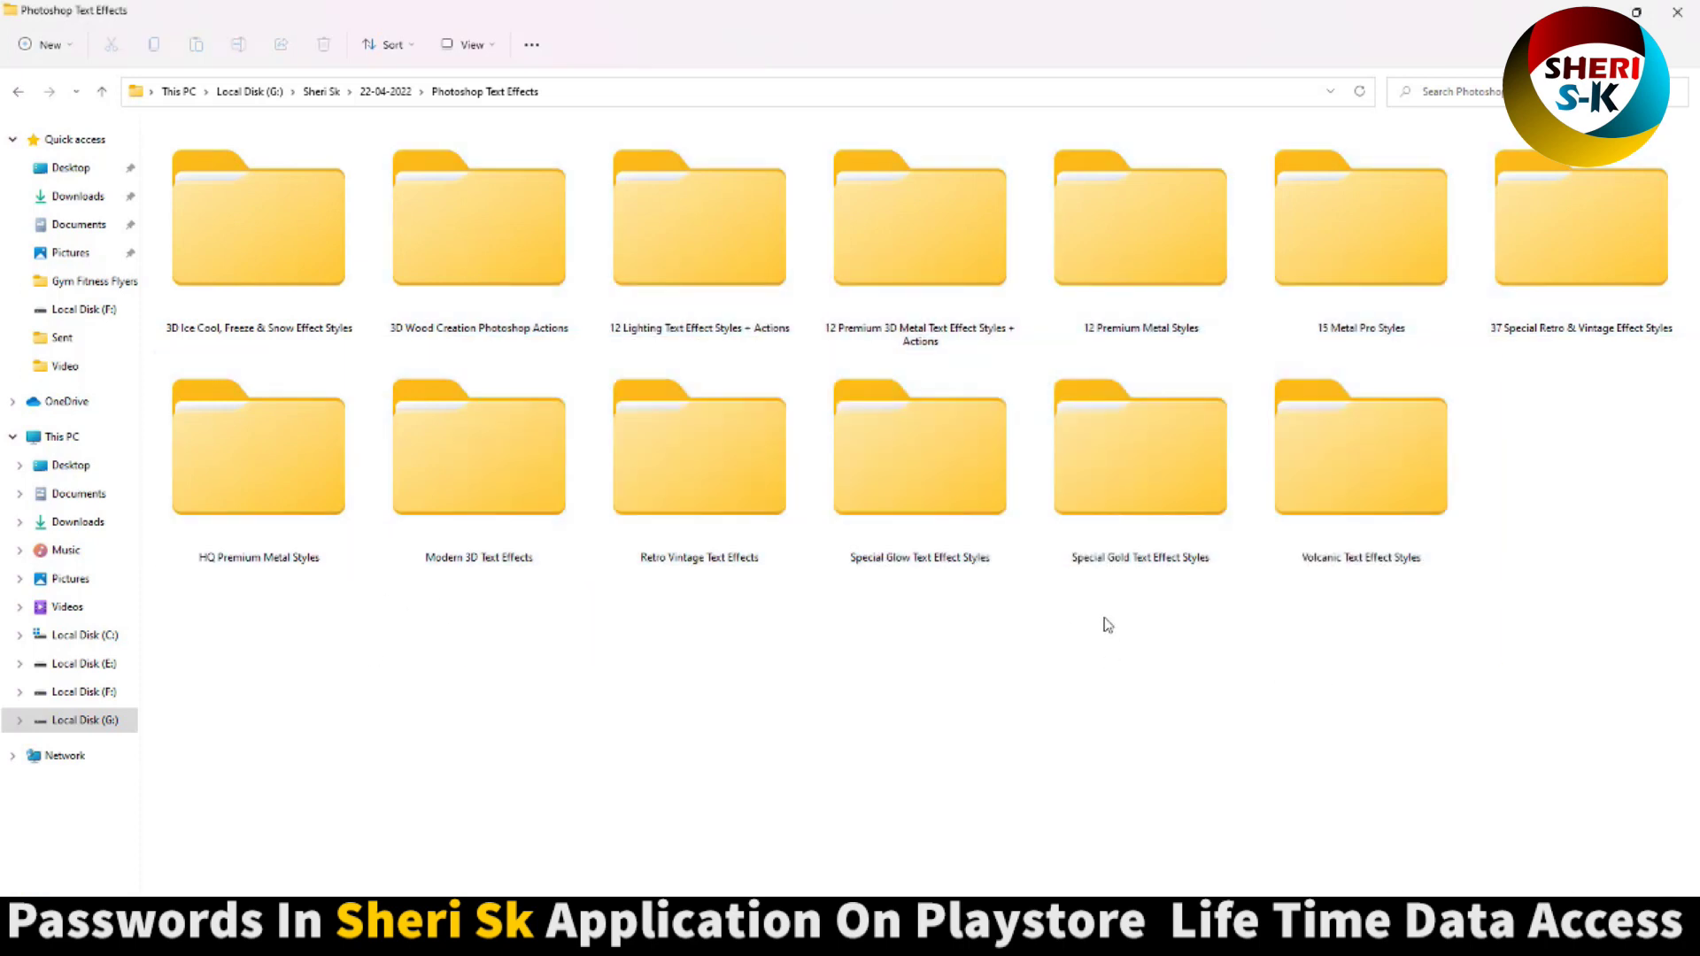
{"action": "right_click", "coordinate": [1109, 622]}
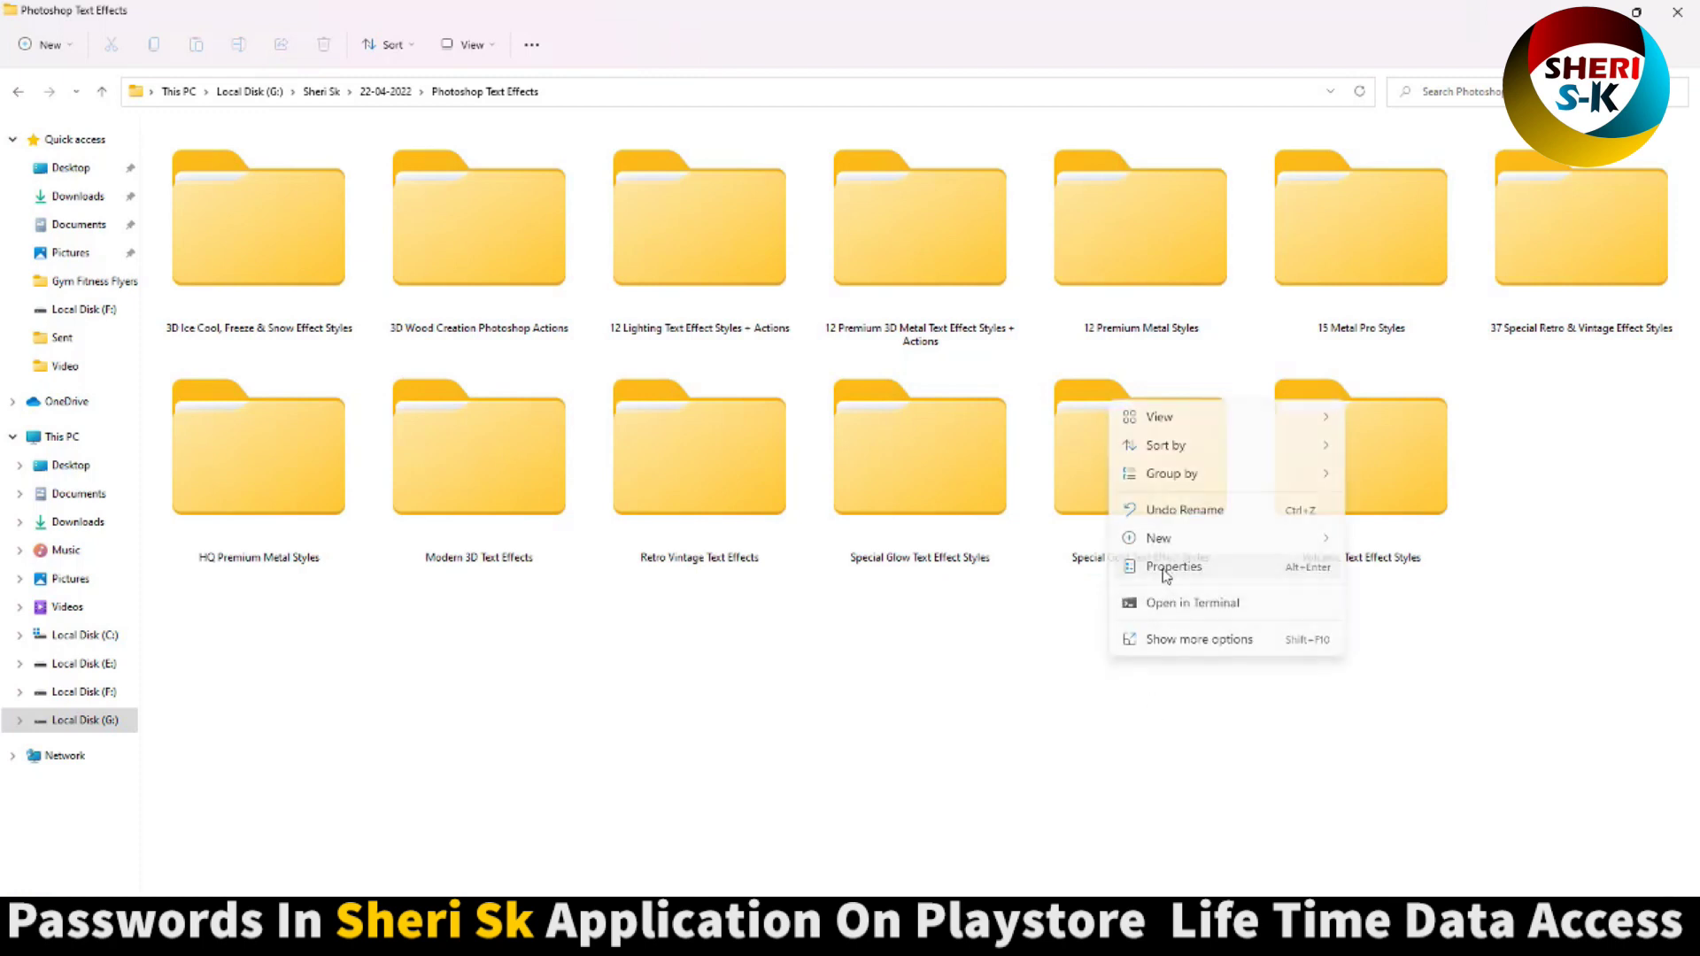
{"action": "left_click", "coordinate": [1162, 566]}
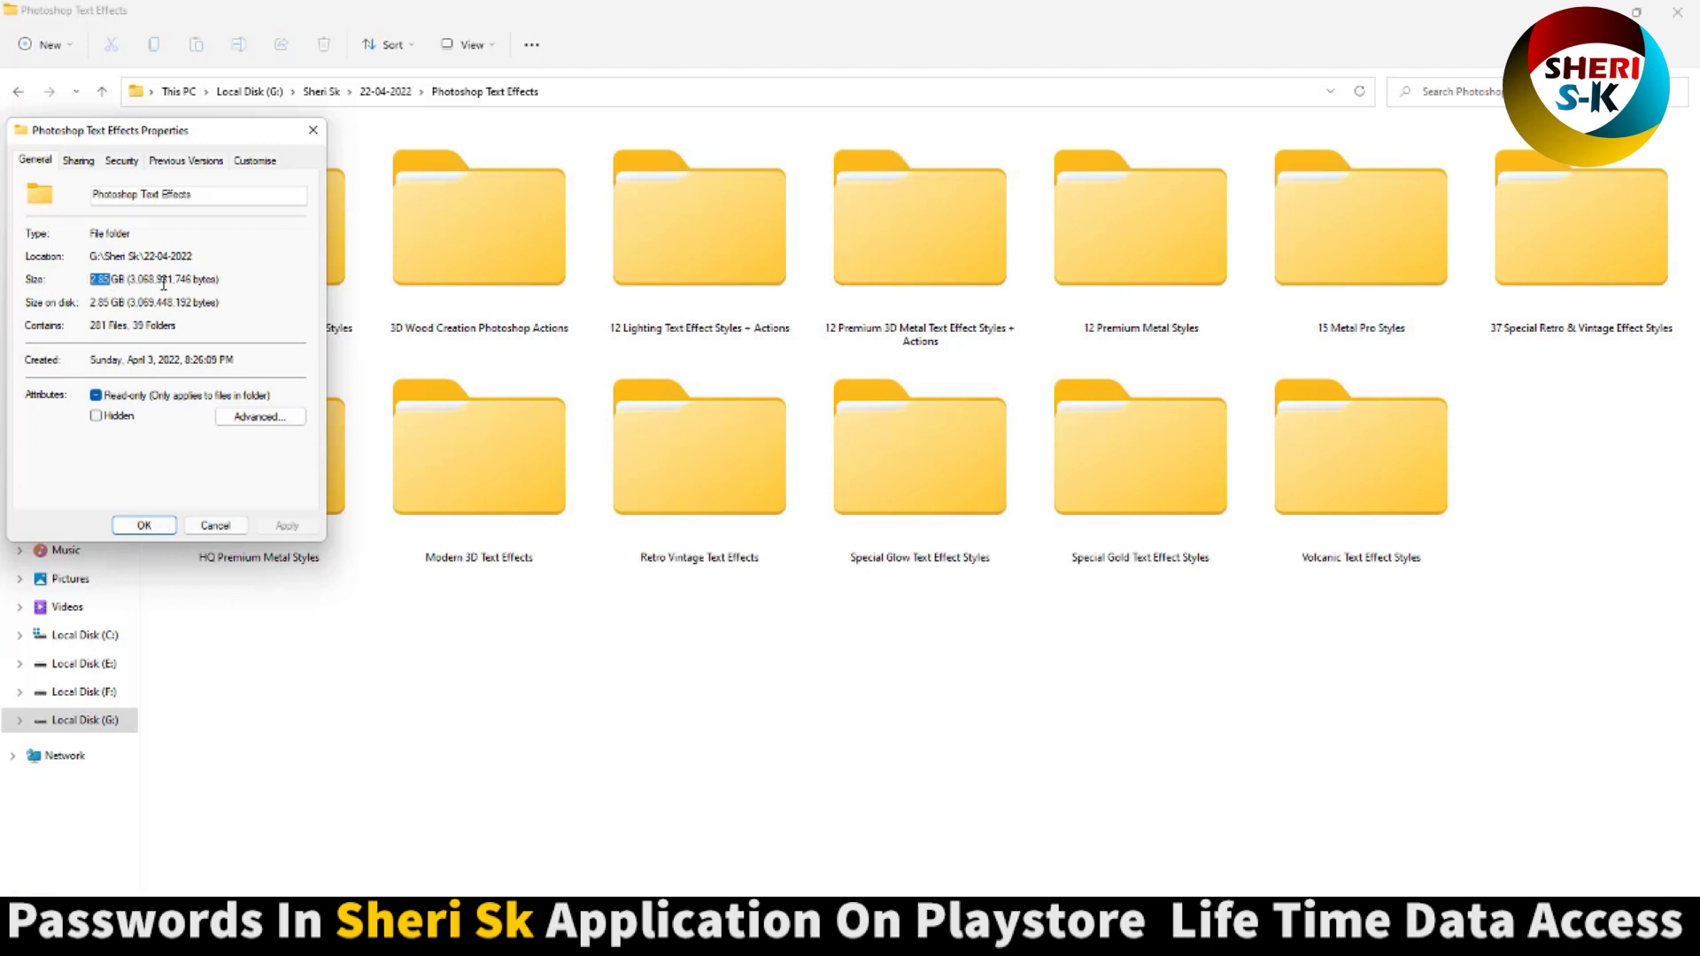
{"action": "left_click", "coordinate": [145, 526]}
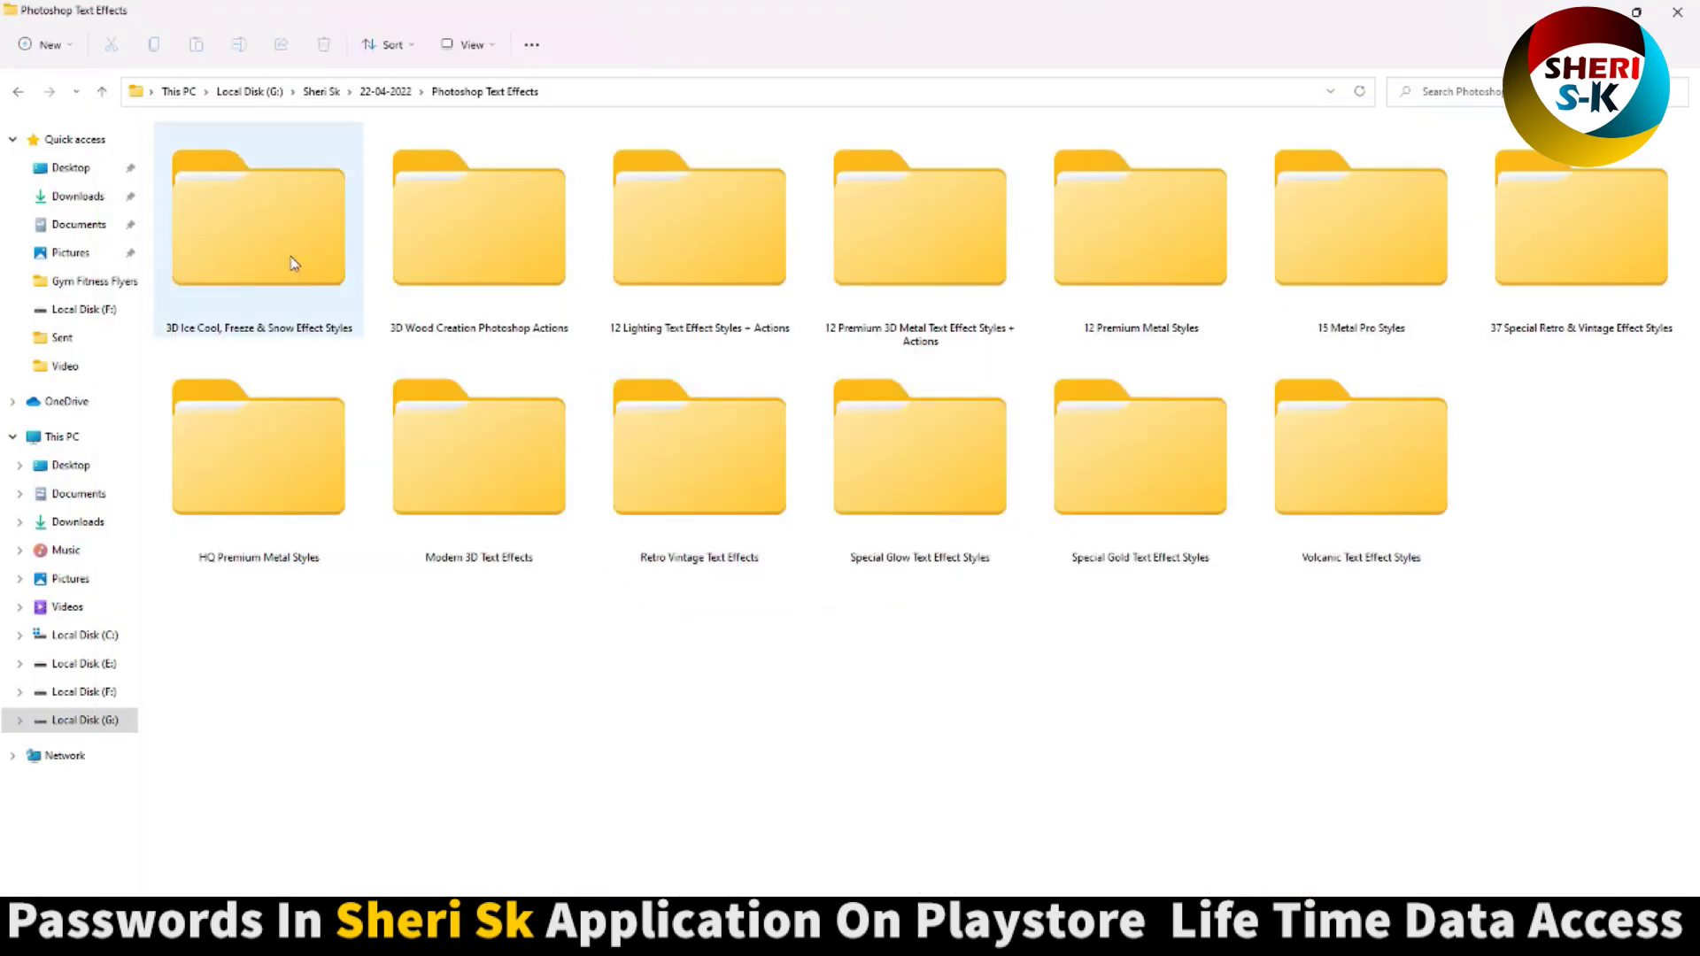
Step: Browse the 3D ICE Cool subfolder of 3D Ice Cool, Freeze & Snow Effect Styles with enlarged thumbnails, and return to its parent folder
{"action": "left_click", "coordinate": [289, 280]}
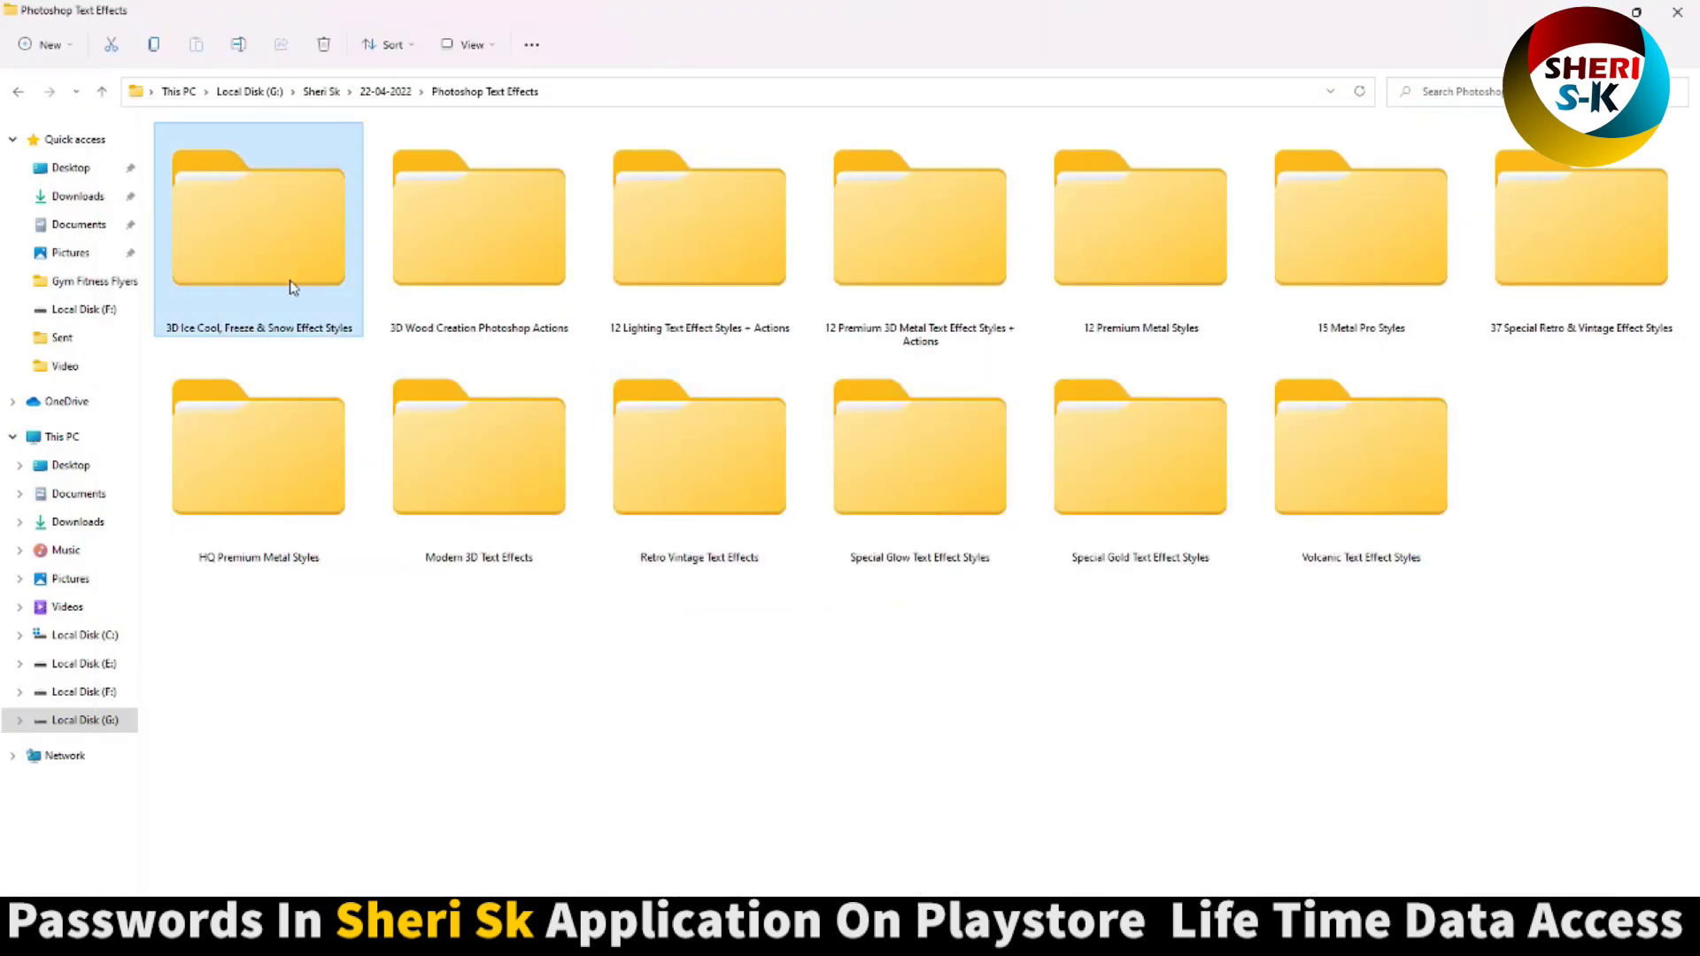
{"action": "double_click", "coordinate": [266, 201]}
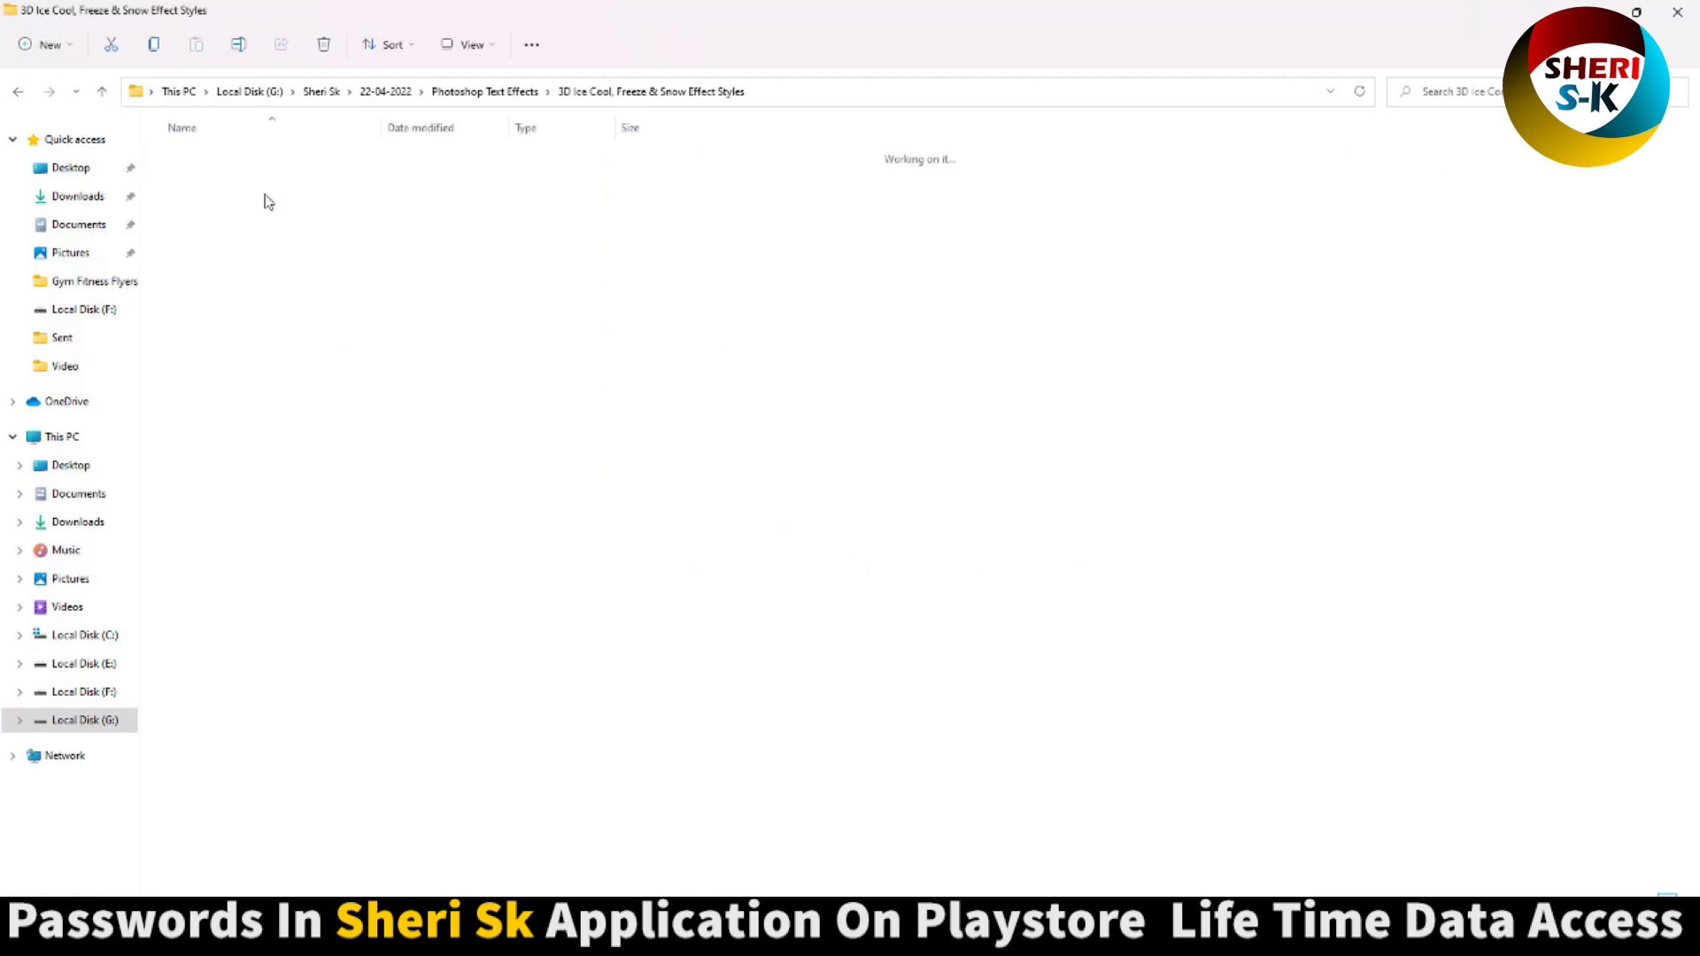
{"action": "double_click", "coordinate": [209, 160]}
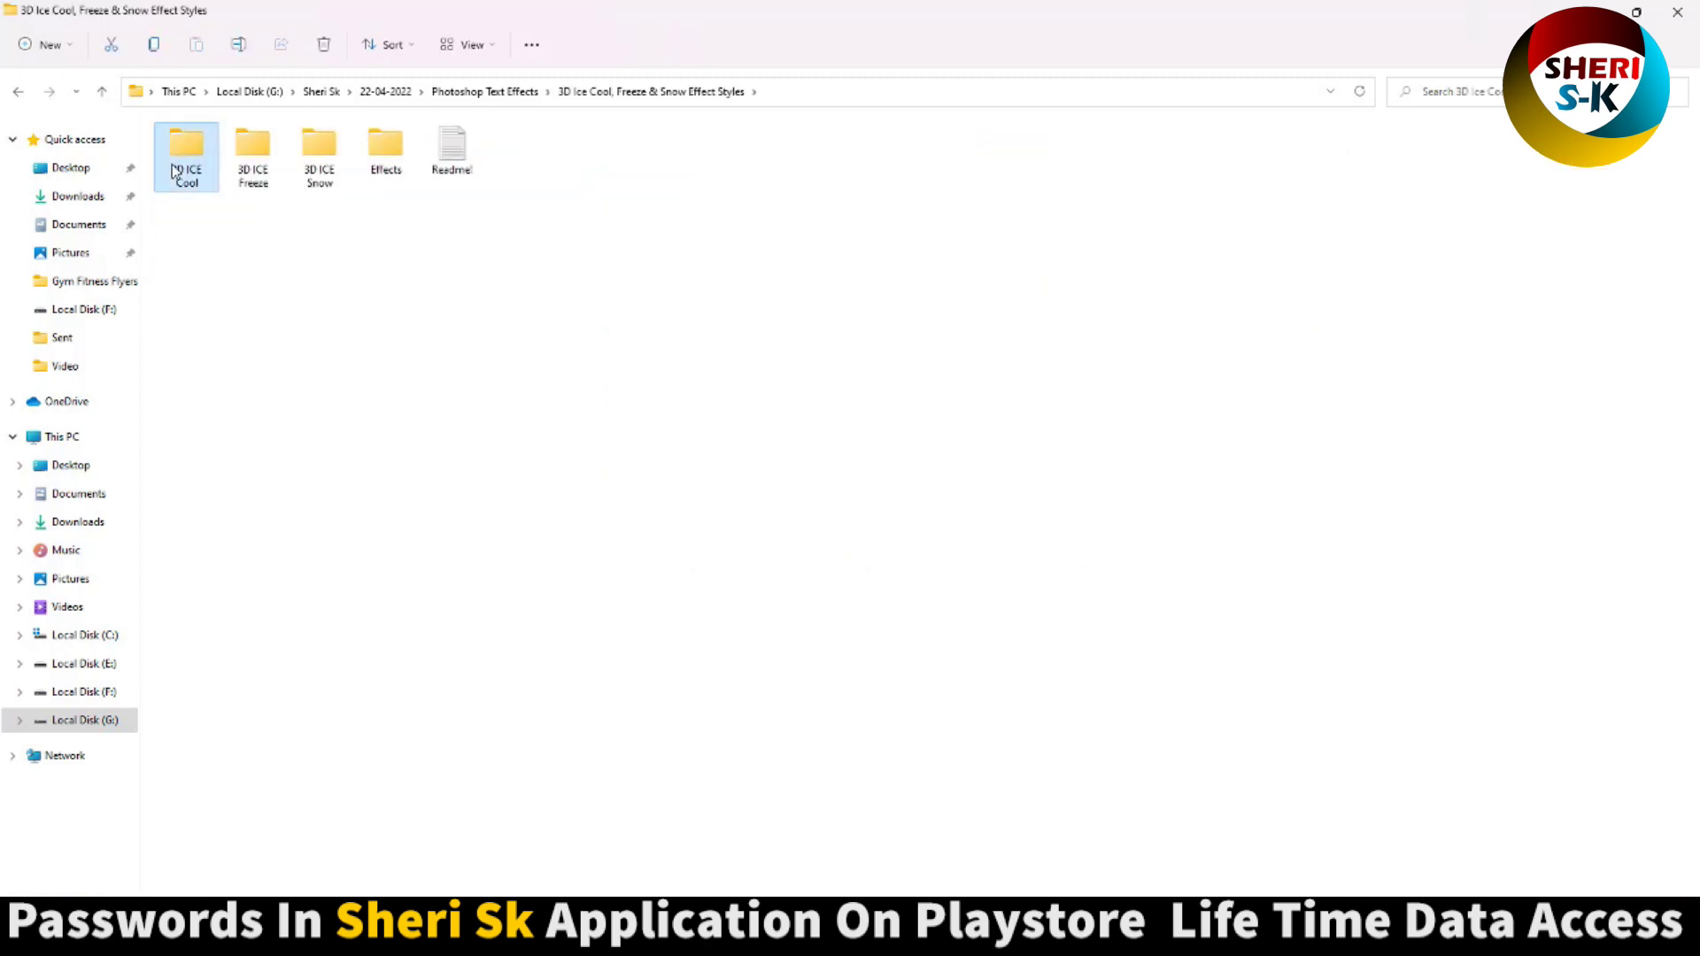
{"action": "left_click", "coordinate": [190, 177]}
{"action": "scroll", "coordinate": [210, 234], "scroll_direction": "up", "scroll_amount": 1}
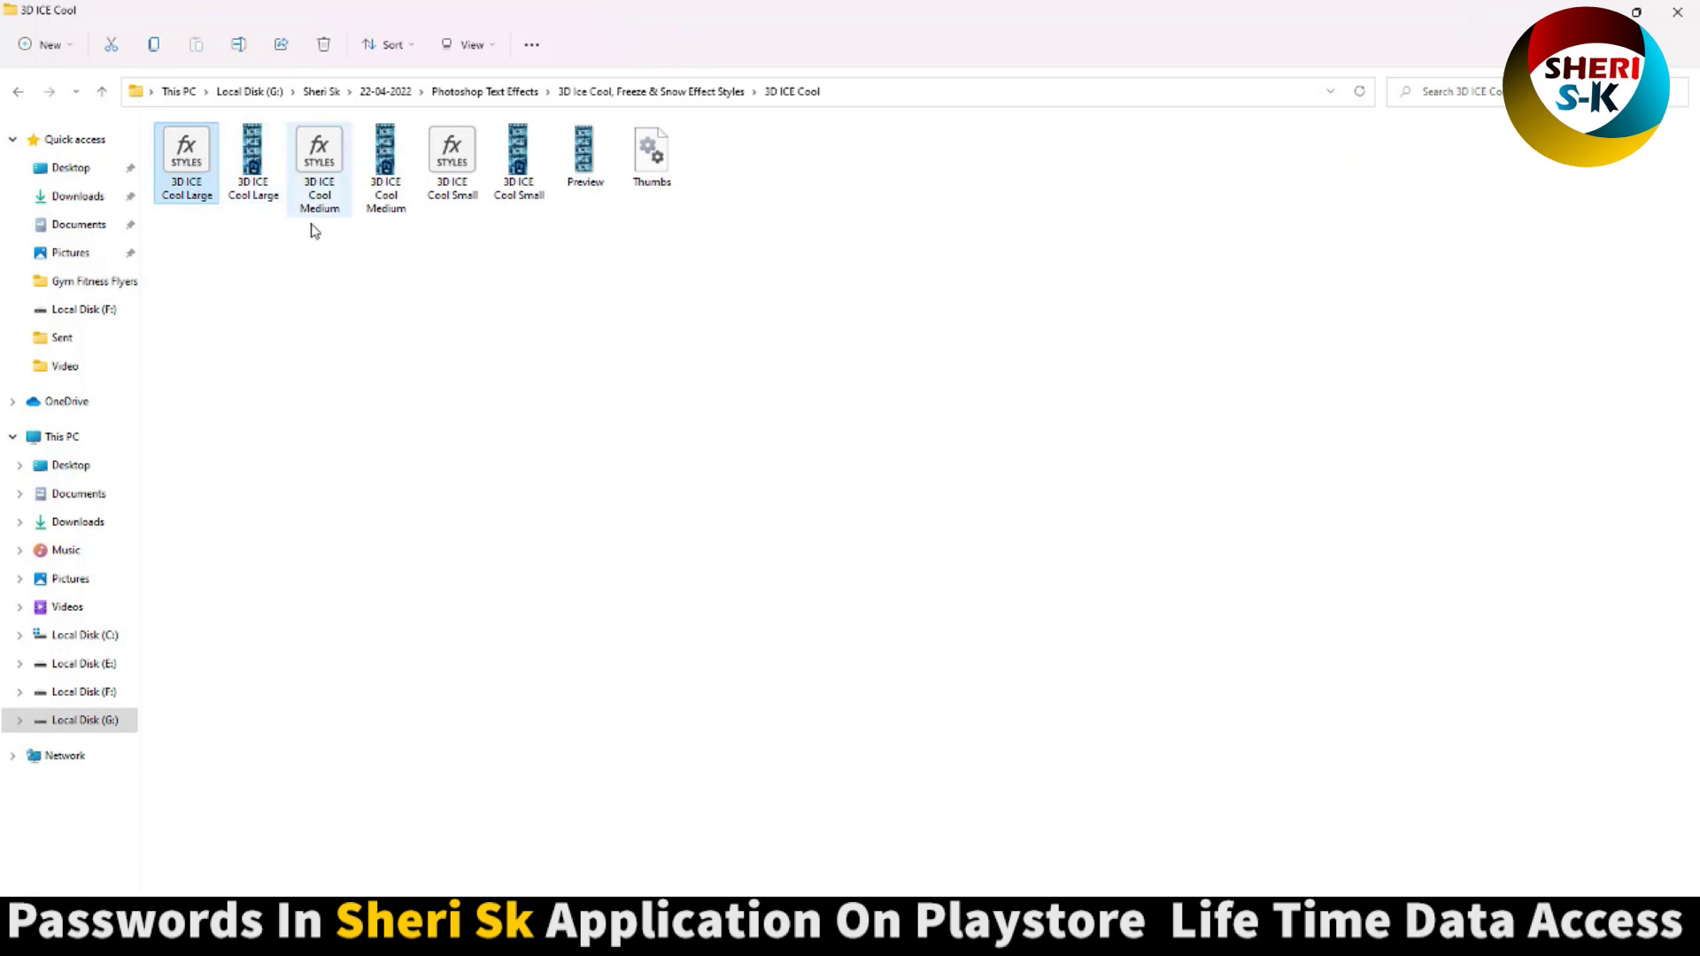
{"action": "scroll", "coordinate": [327, 256], "scroll_direction": "up", "scroll_amount": 4}
{"action": "left_click", "coordinate": [470, 284]}
{"action": "left_click", "coordinate": [1123, 281]}
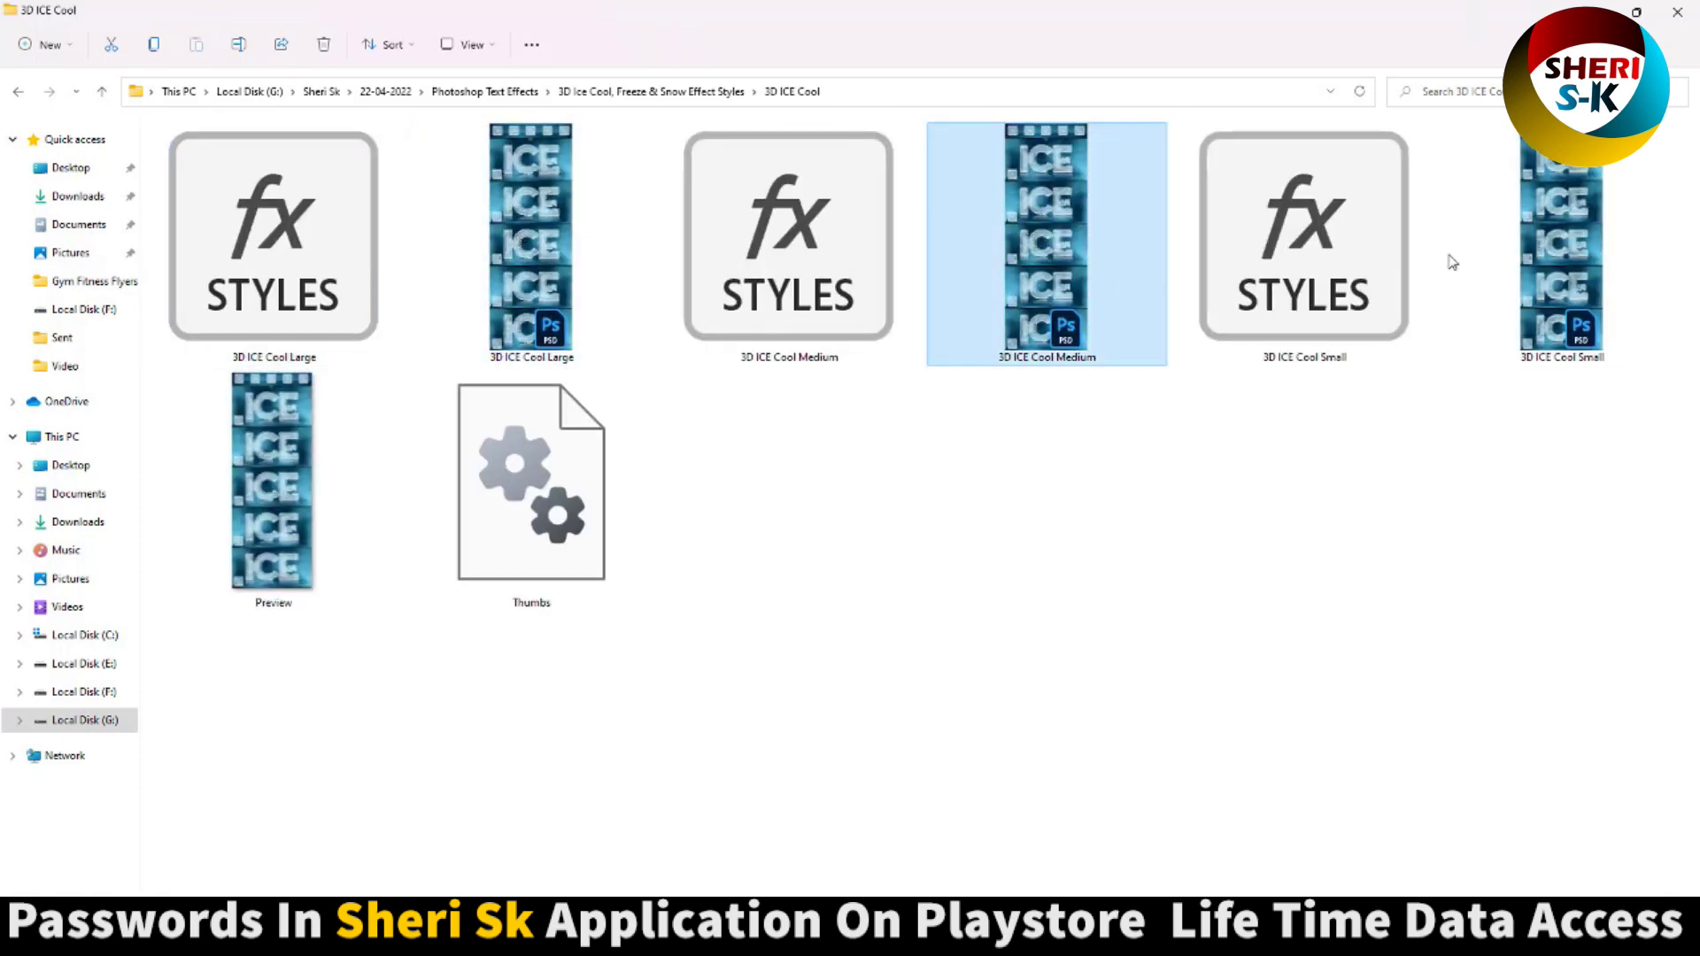
{"action": "left_click", "coordinate": [16, 91]}
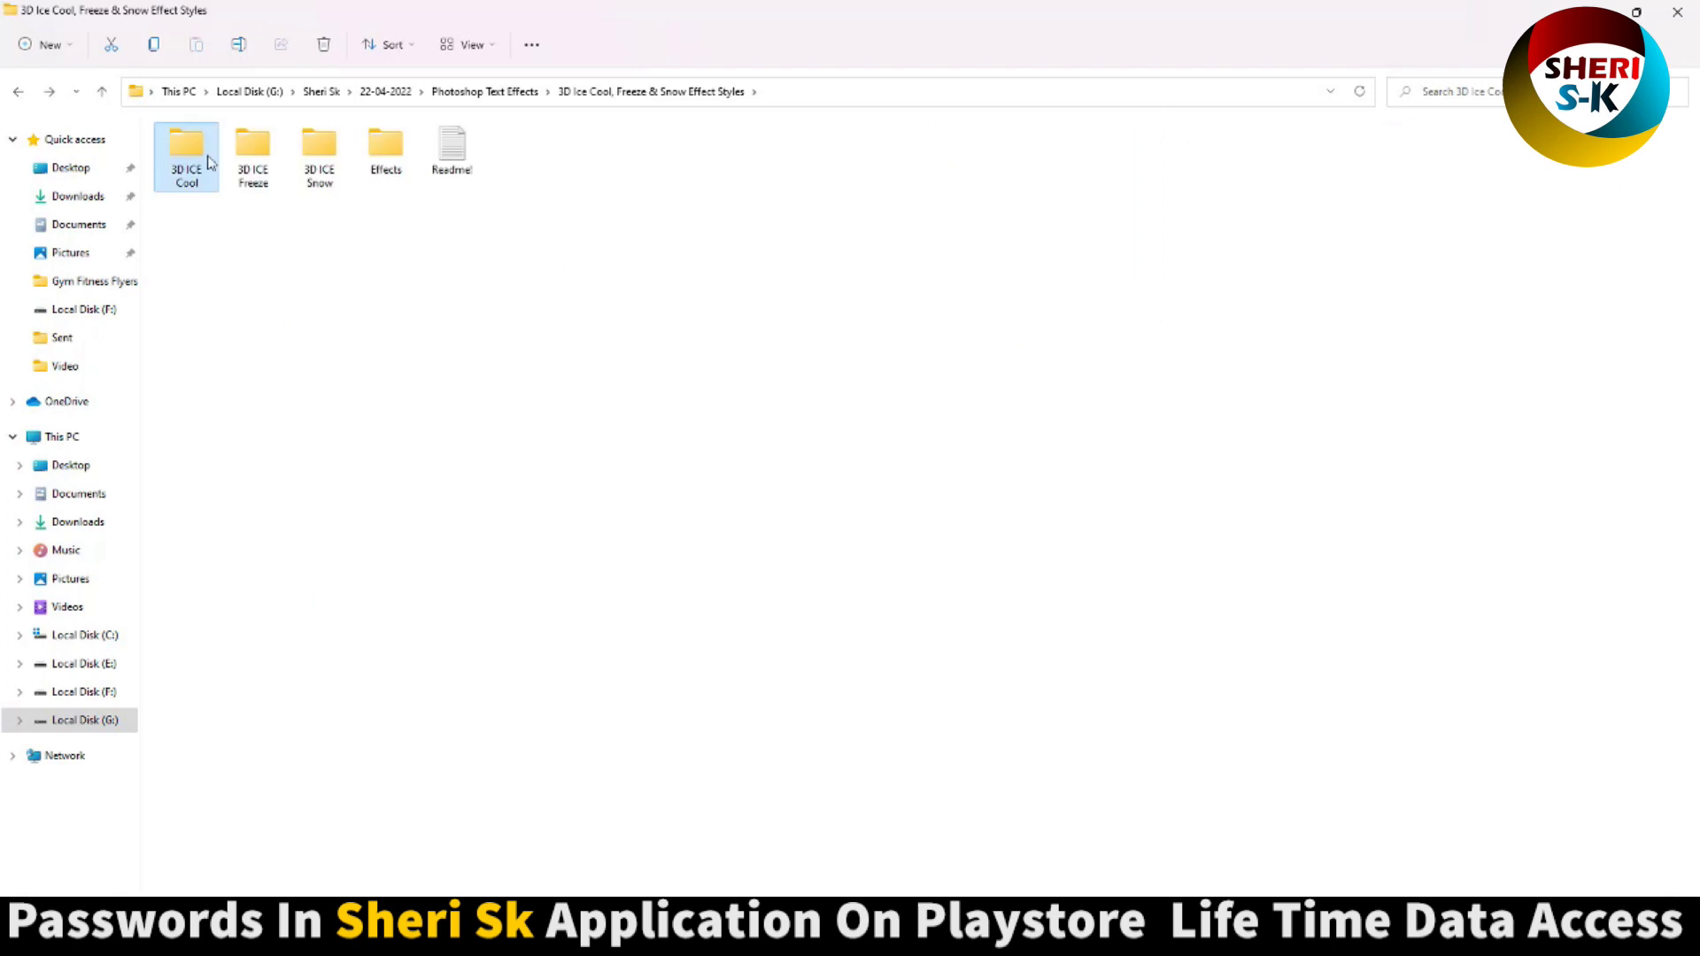
Step: Look through the 3D ICE Freeze subfolder with enlarged thumbnails, and return to the Photoshop Text Effects folder
{"action": "double_click", "coordinate": [226, 152]}
{"action": "scroll", "coordinate": [239, 255], "scroll_direction": "up", "scroll_amount": 4}
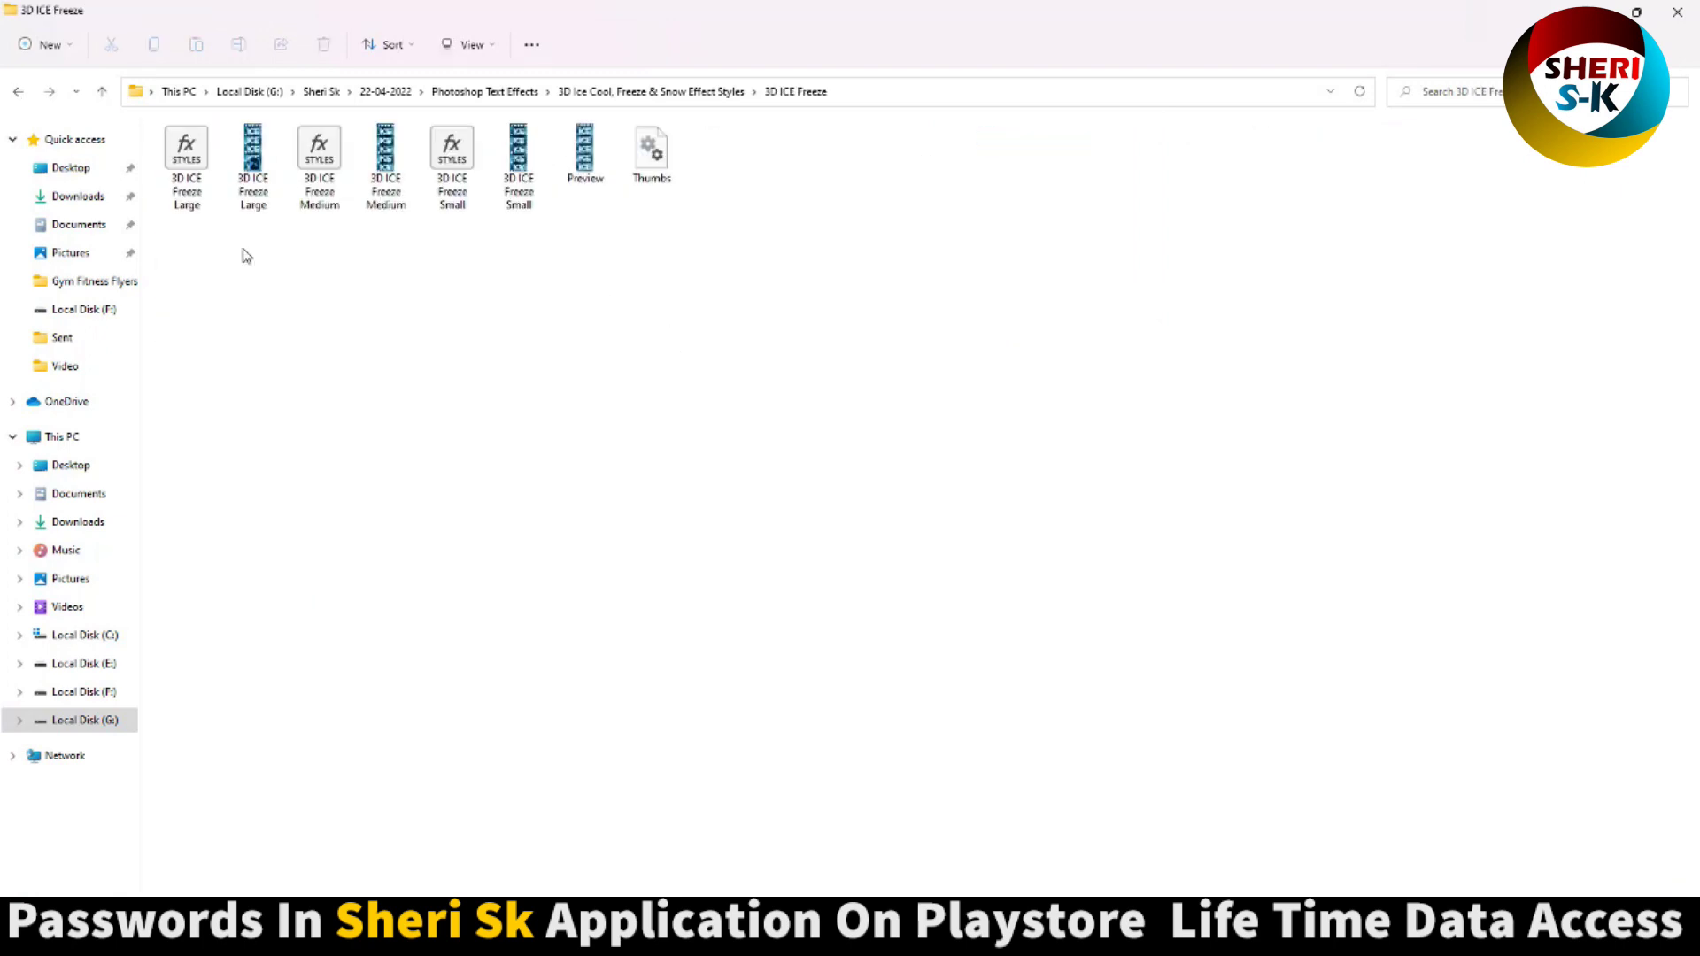
{"action": "left_click", "coordinate": [18, 91]}
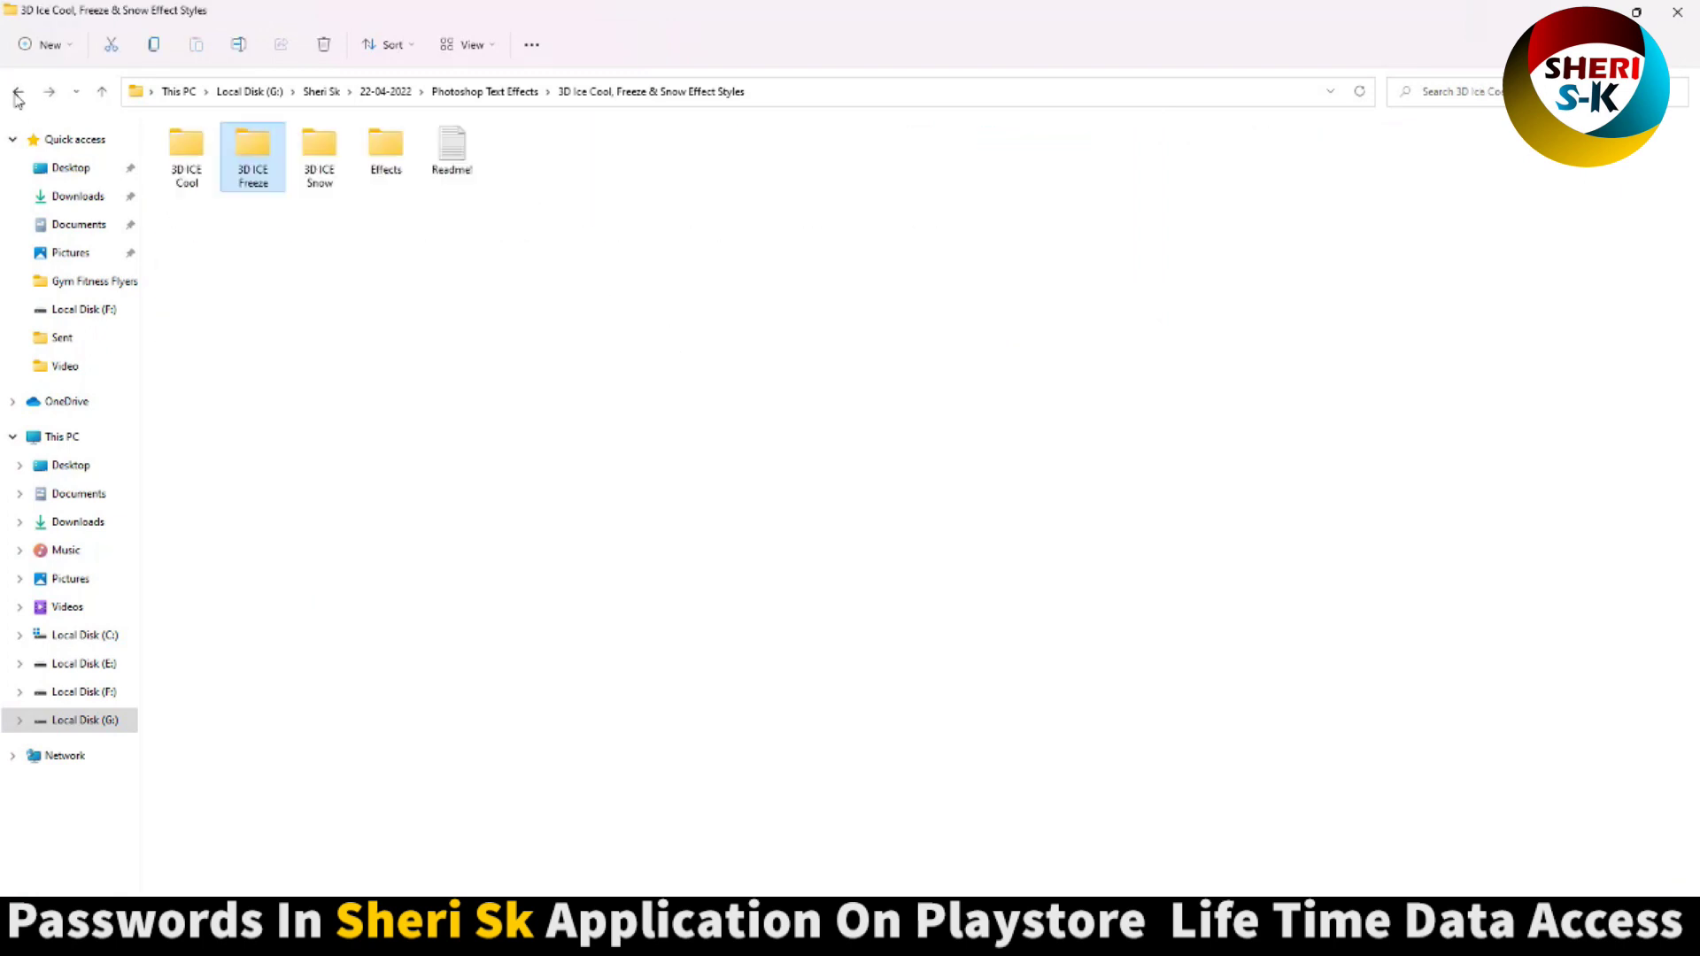
{"action": "key", "text": "alt+Left"}
Step: View the files of the 3D Wood Creation Photoshop Actions folder as larger thumbnails, and go back to the parent folder
{"action": "double_click", "coordinate": [445, 188]}
{"action": "scroll", "coordinate": [319, 288], "scroll_direction": "up", "scroll_amount": 4}
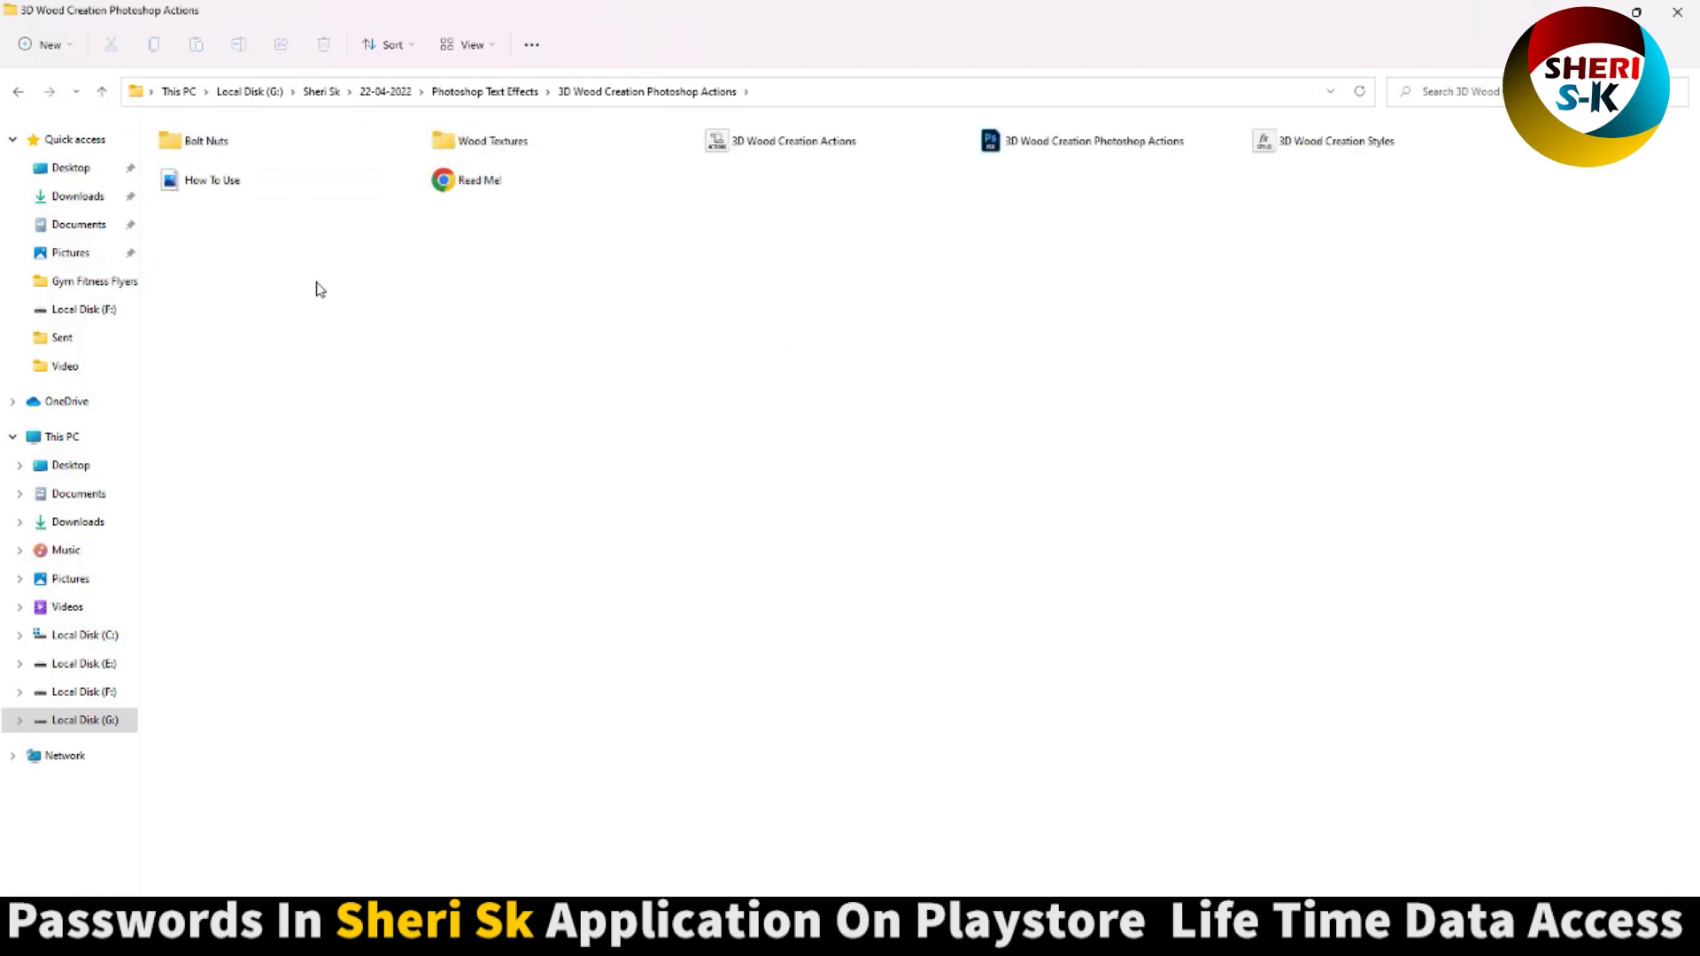
{"action": "left_click", "coordinate": [17, 91]}
Step: Open the 12 Awesome Lighting Text Effect Styles PSD from the 12 Lighting Text Effect Styles + Actions folder in Windows Photo Viewer
{"action": "double_click", "coordinate": [666, 242]}
{"action": "scroll", "coordinate": [372, 266], "scroll_direction": "up", "scroll_amount": 4}
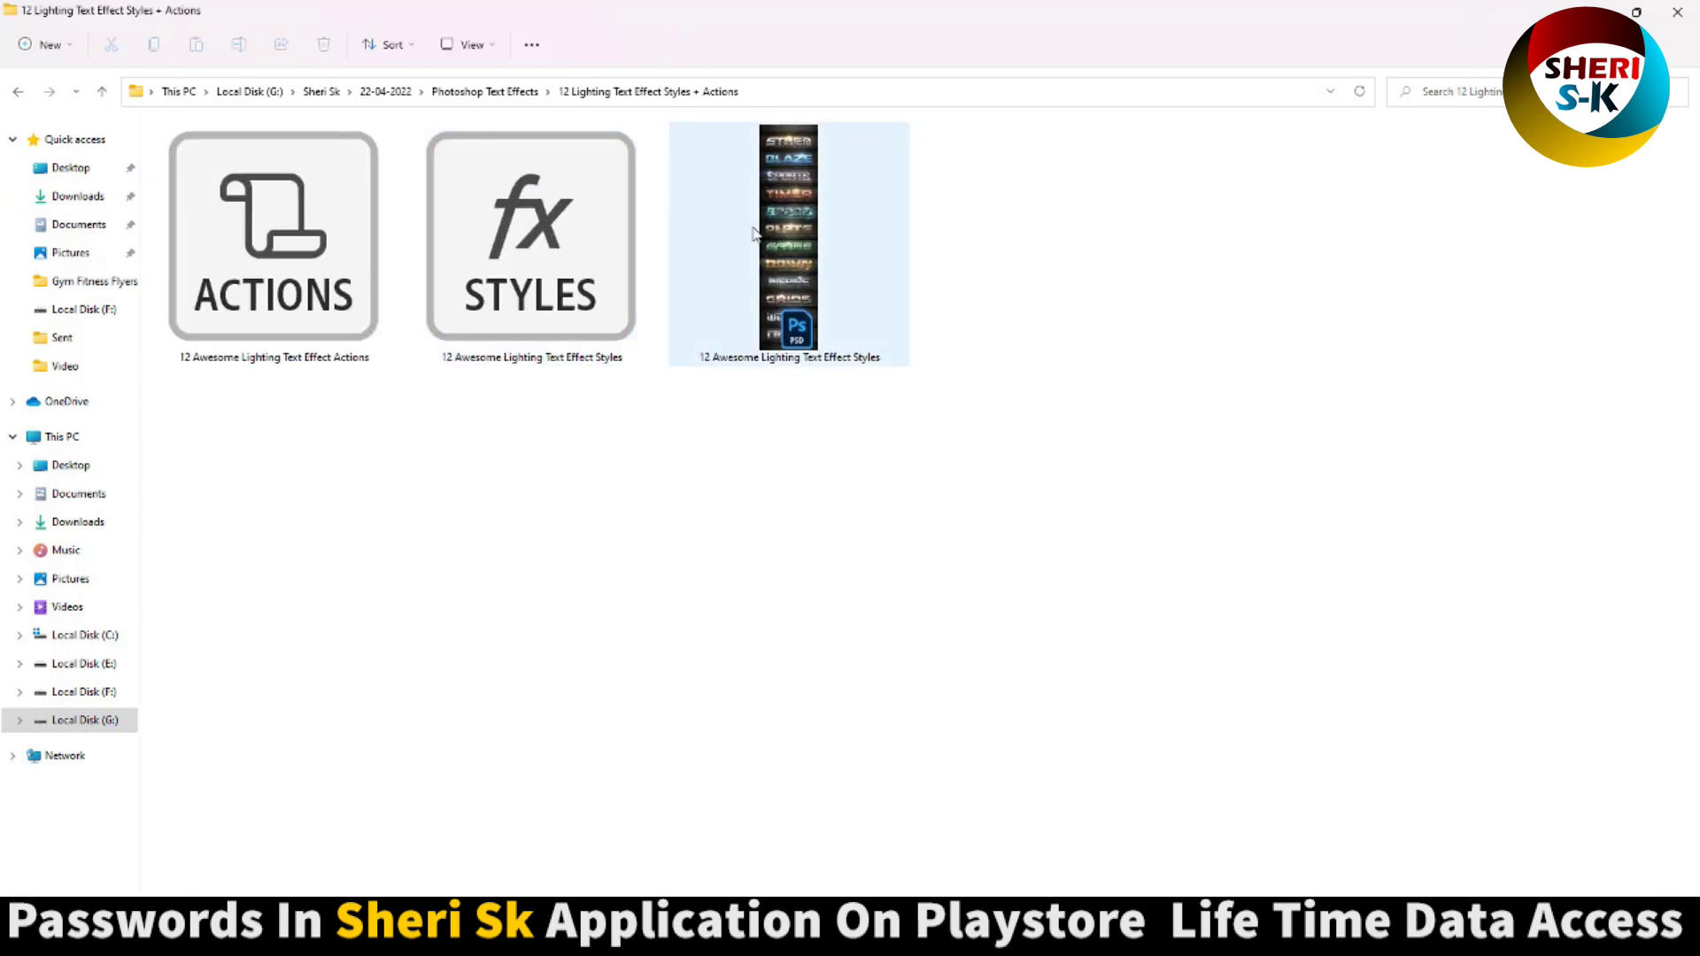
{"action": "left_click", "coordinate": [778, 287]}
{"action": "right_click", "coordinate": [779, 246]}
{"action": "mouse_move", "coordinate": [865, 330]}
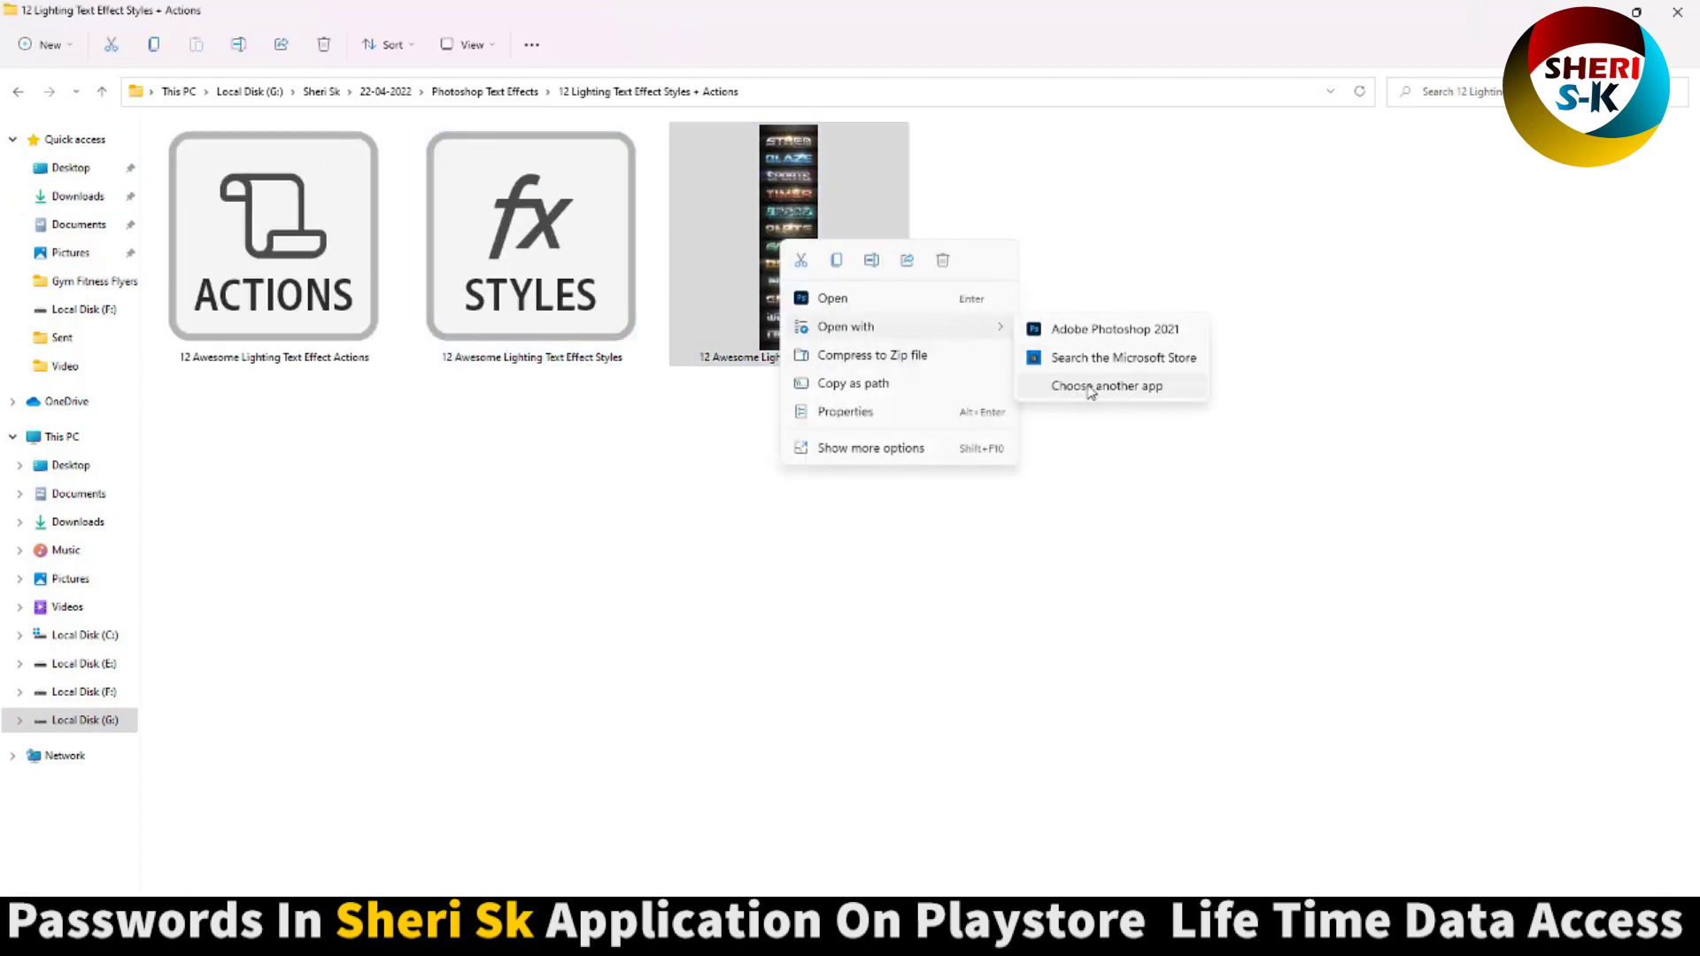
{"action": "left_click", "coordinate": [1099, 384]}
{"action": "left_click", "coordinate": [783, 425]}
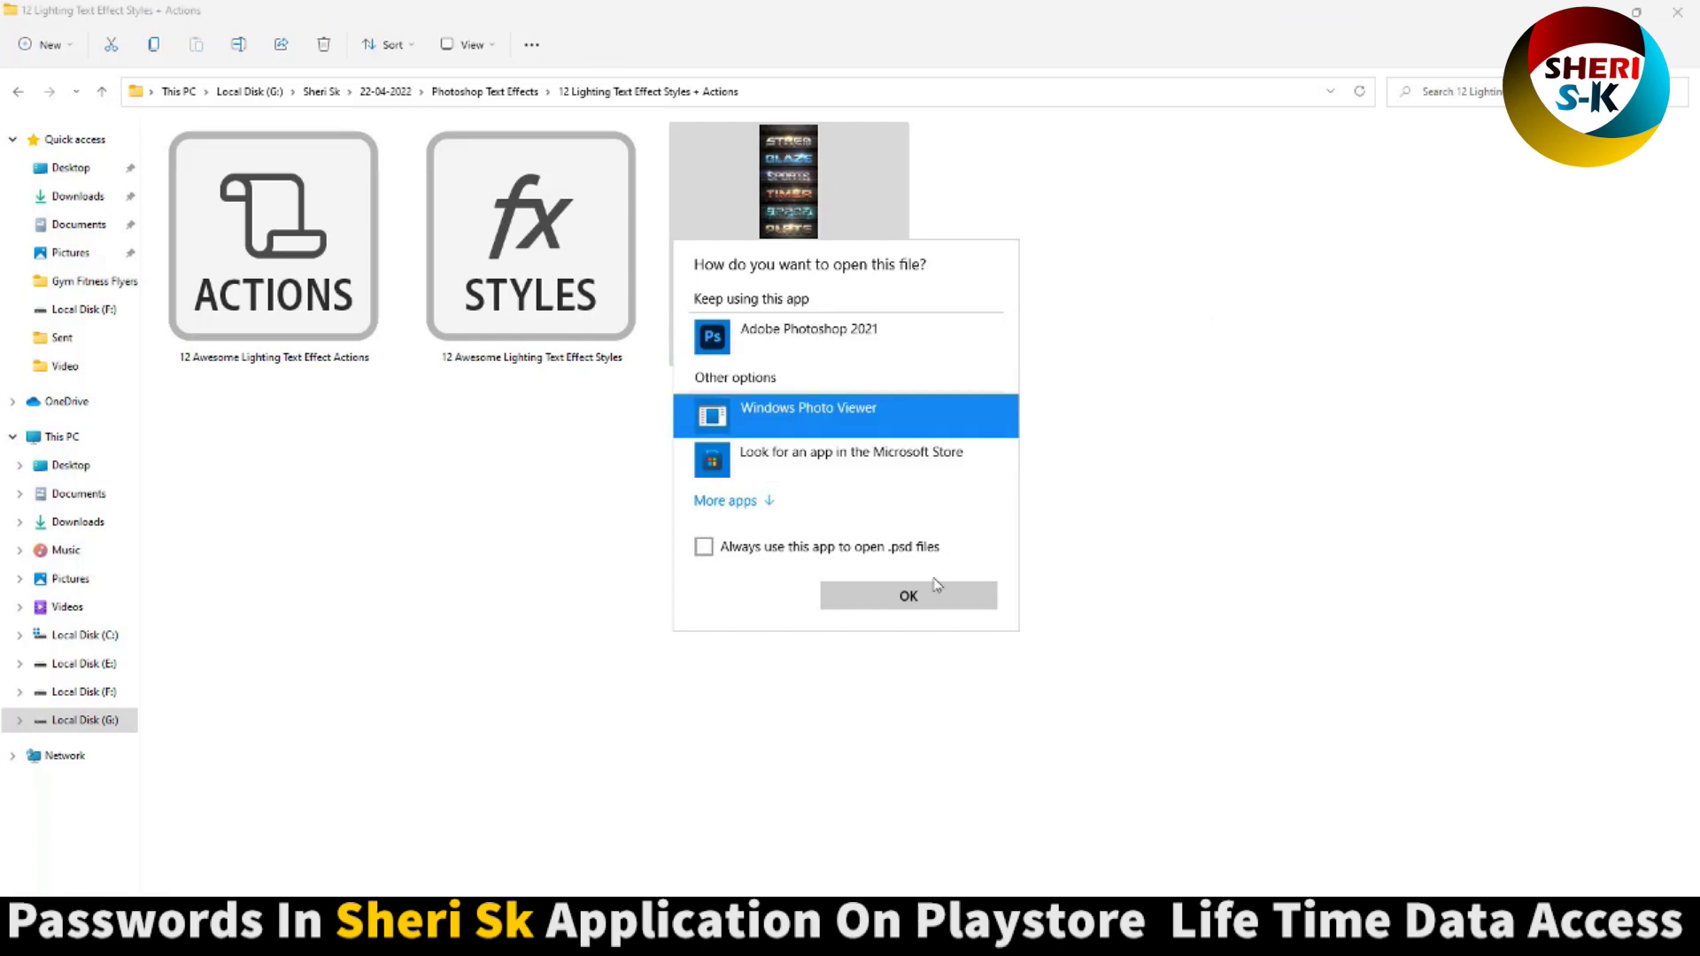
{"action": "left_click", "coordinate": [921, 599]}
Step: Examine the lighting text effects from top to bottom of the image, close it and return to the Photoshop Text Effects folder
{"action": "scroll", "coordinate": [832, 281], "scroll_direction": "up", "scroll_amount": 4}
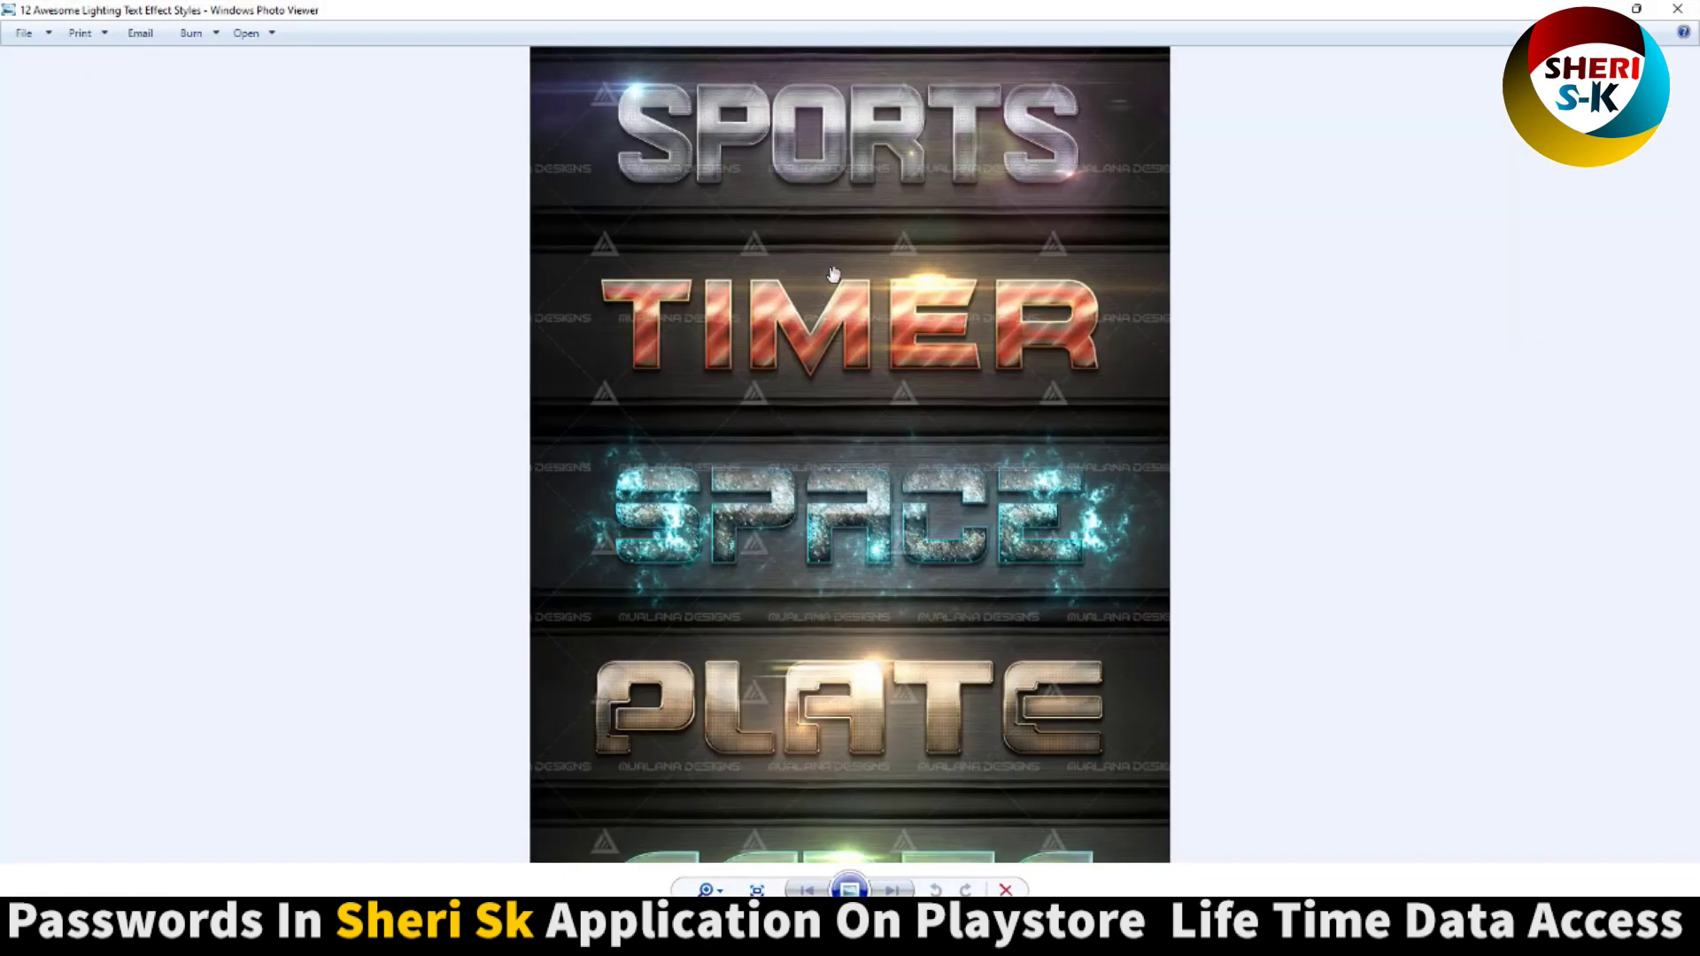
{"action": "left_click_drag", "start_coordinate": [876, 310], "coordinate": [900, 708]}
{"action": "left_click_drag", "start_coordinate": [884, 551], "coordinate": [872, 53]}
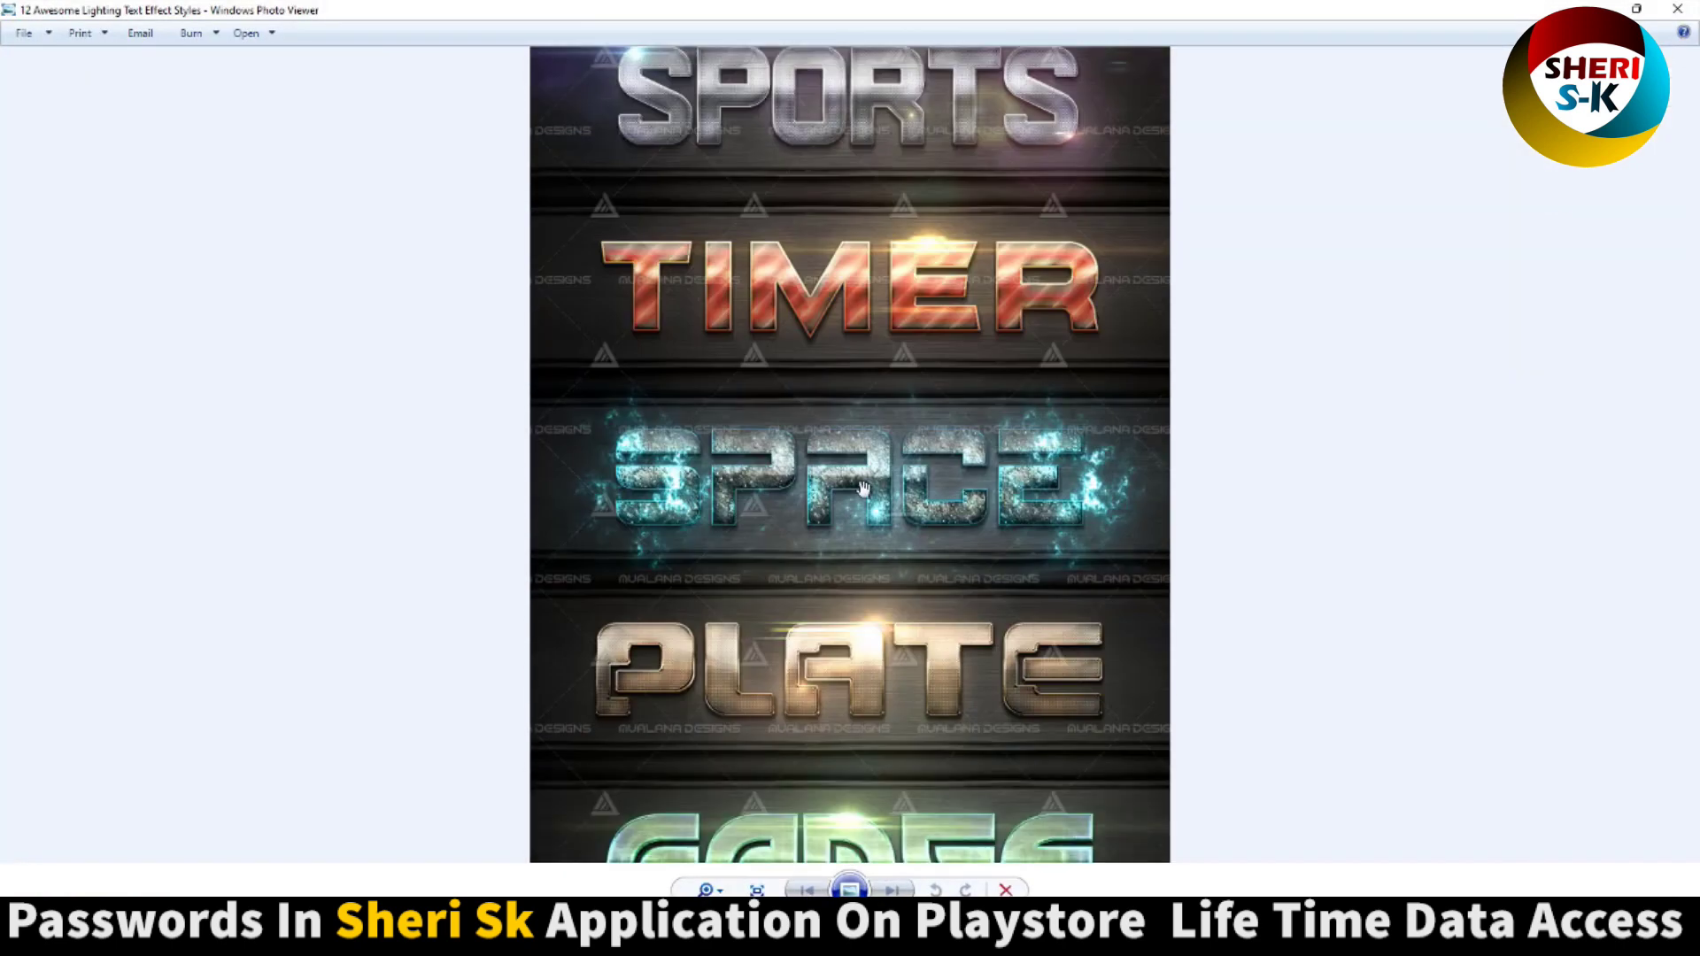
{"action": "left_click_drag", "start_coordinate": [861, 708], "coordinate": [810, 216]}
{"action": "left_click_drag", "start_coordinate": [806, 644], "coordinate": [809, 509]}
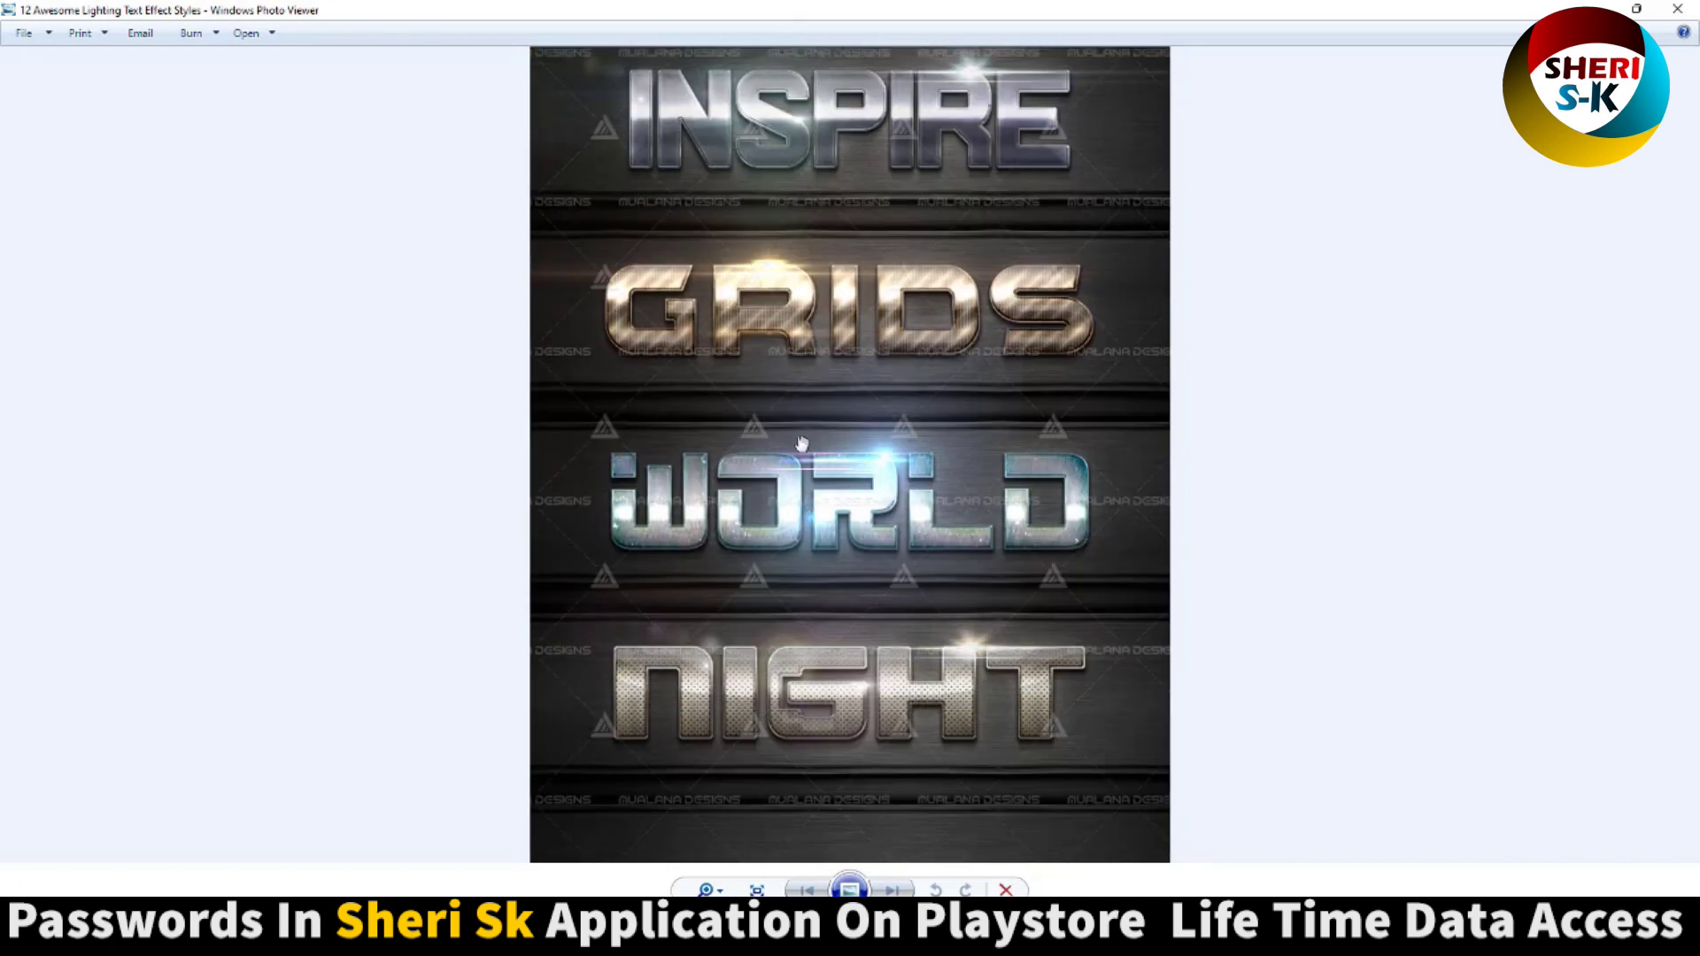
{"action": "left_click", "coordinate": [1691, 9]}
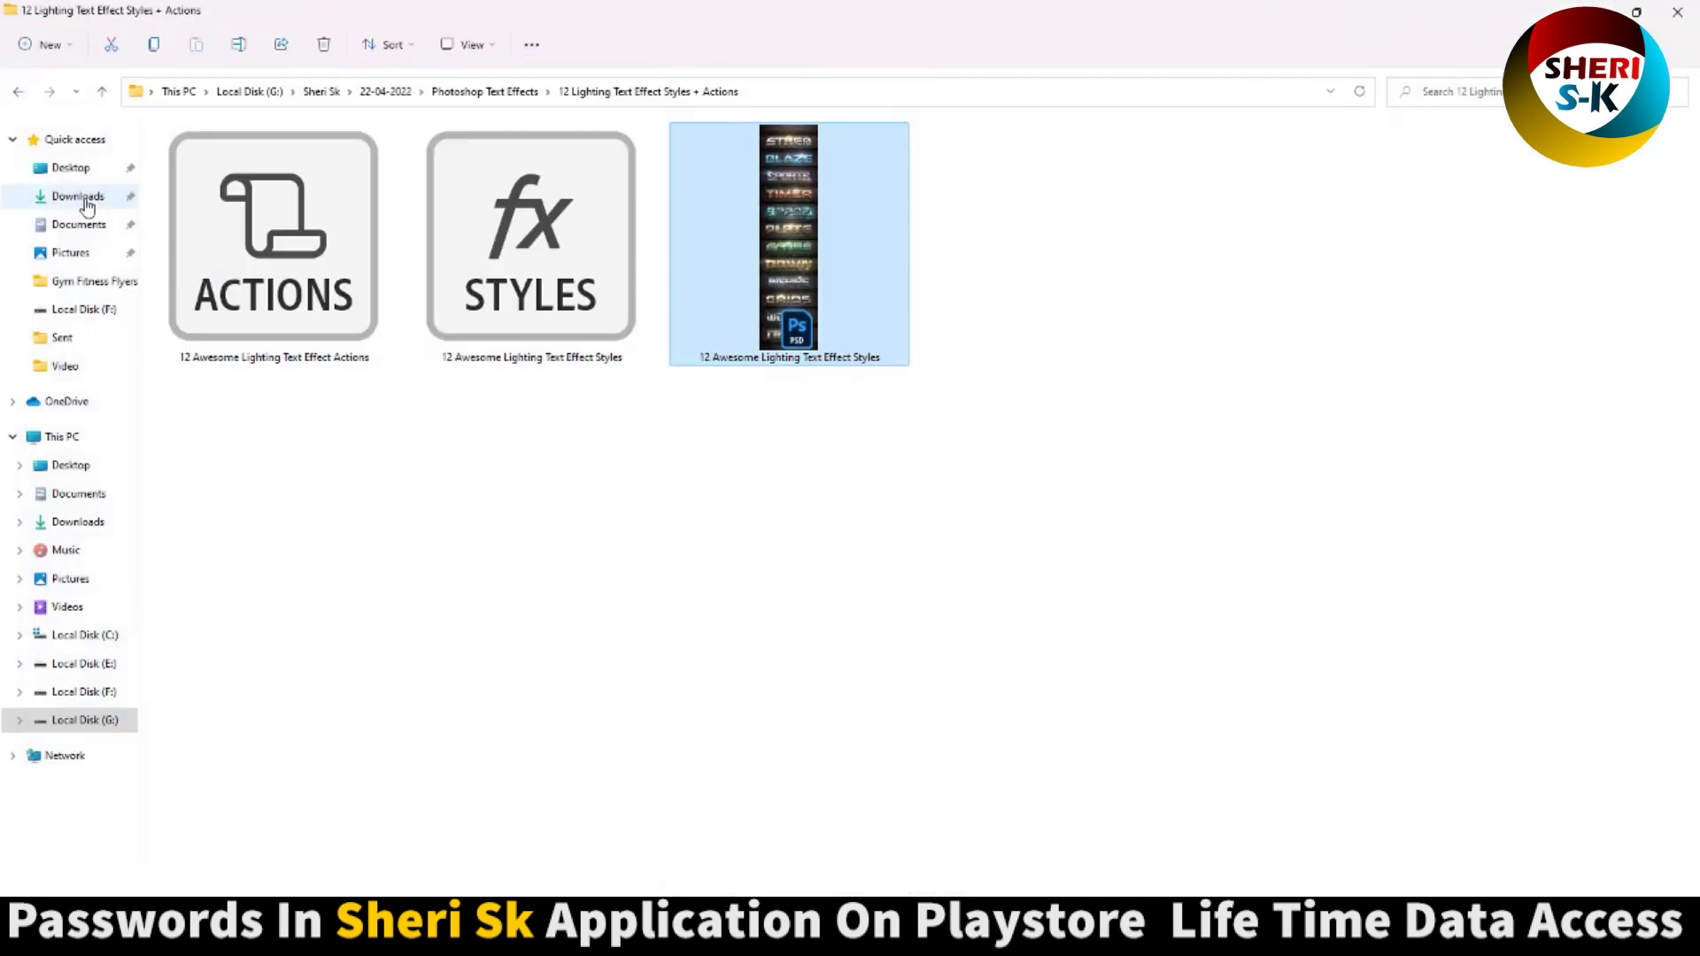
{"action": "left_click", "coordinate": [18, 92]}
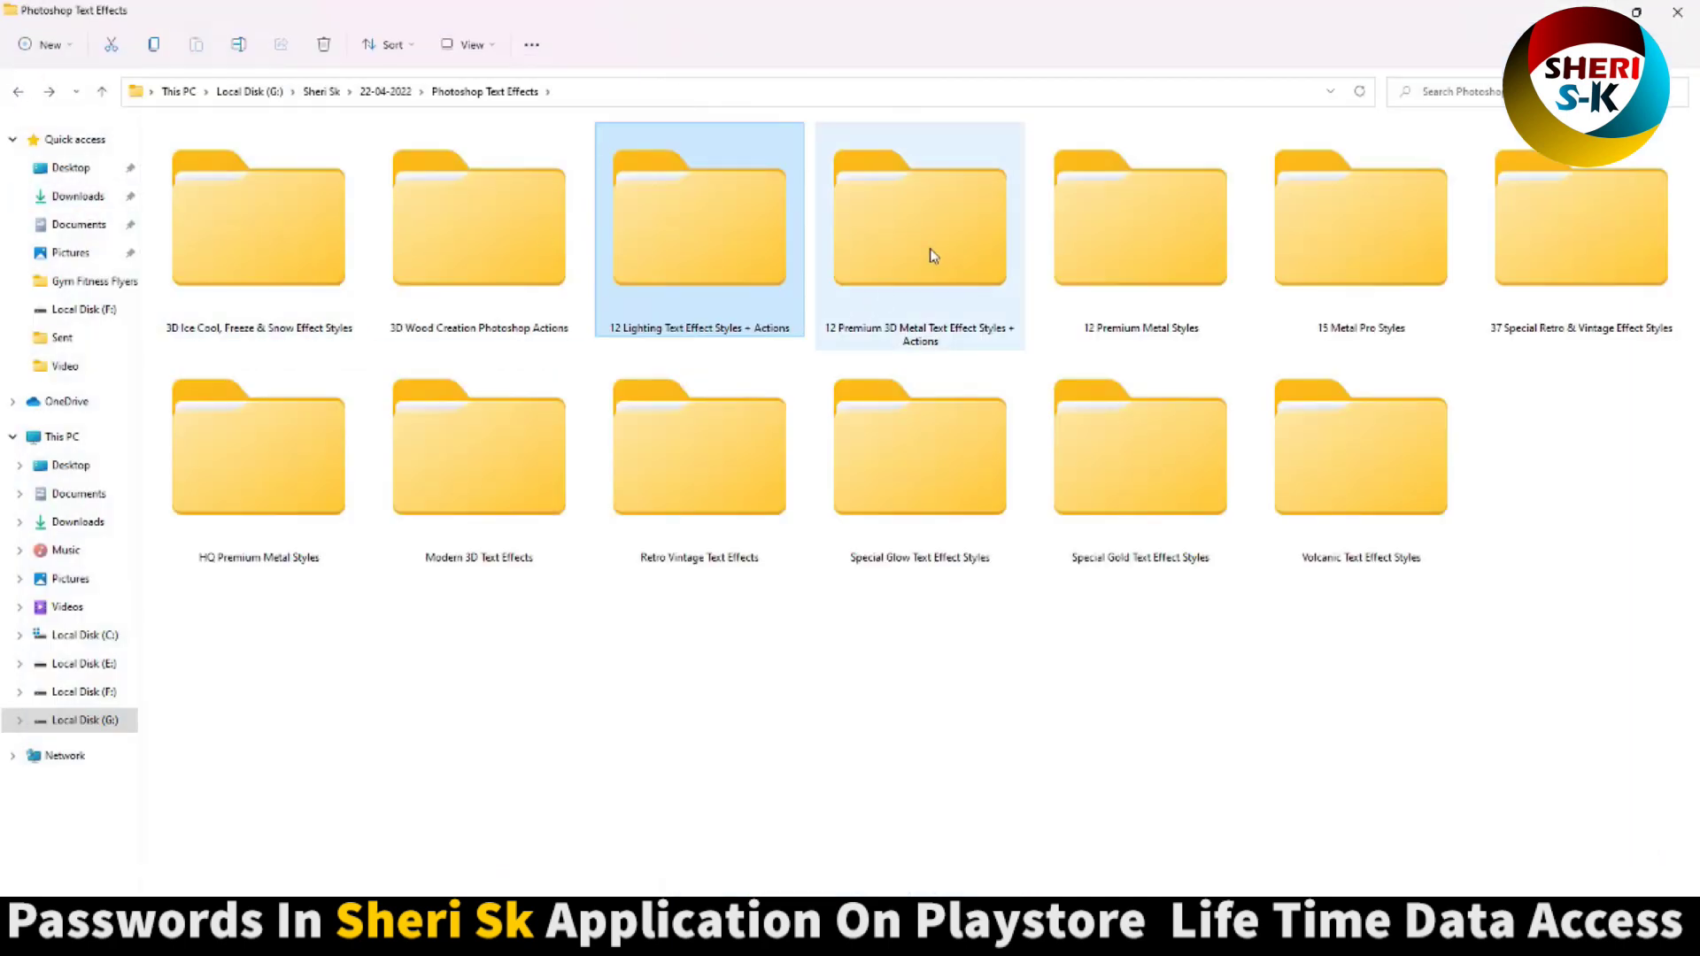
Step: Open the PSD from the 12 Premium 3D Metal Text Effect Styles + Actions folder in Windows Photo Viewer
{"action": "double_click", "coordinate": [882, 228]}
{"action": "scroll", "coordinate": [357, 221], "scroll_direction": "up", "scroll_amount": 3}
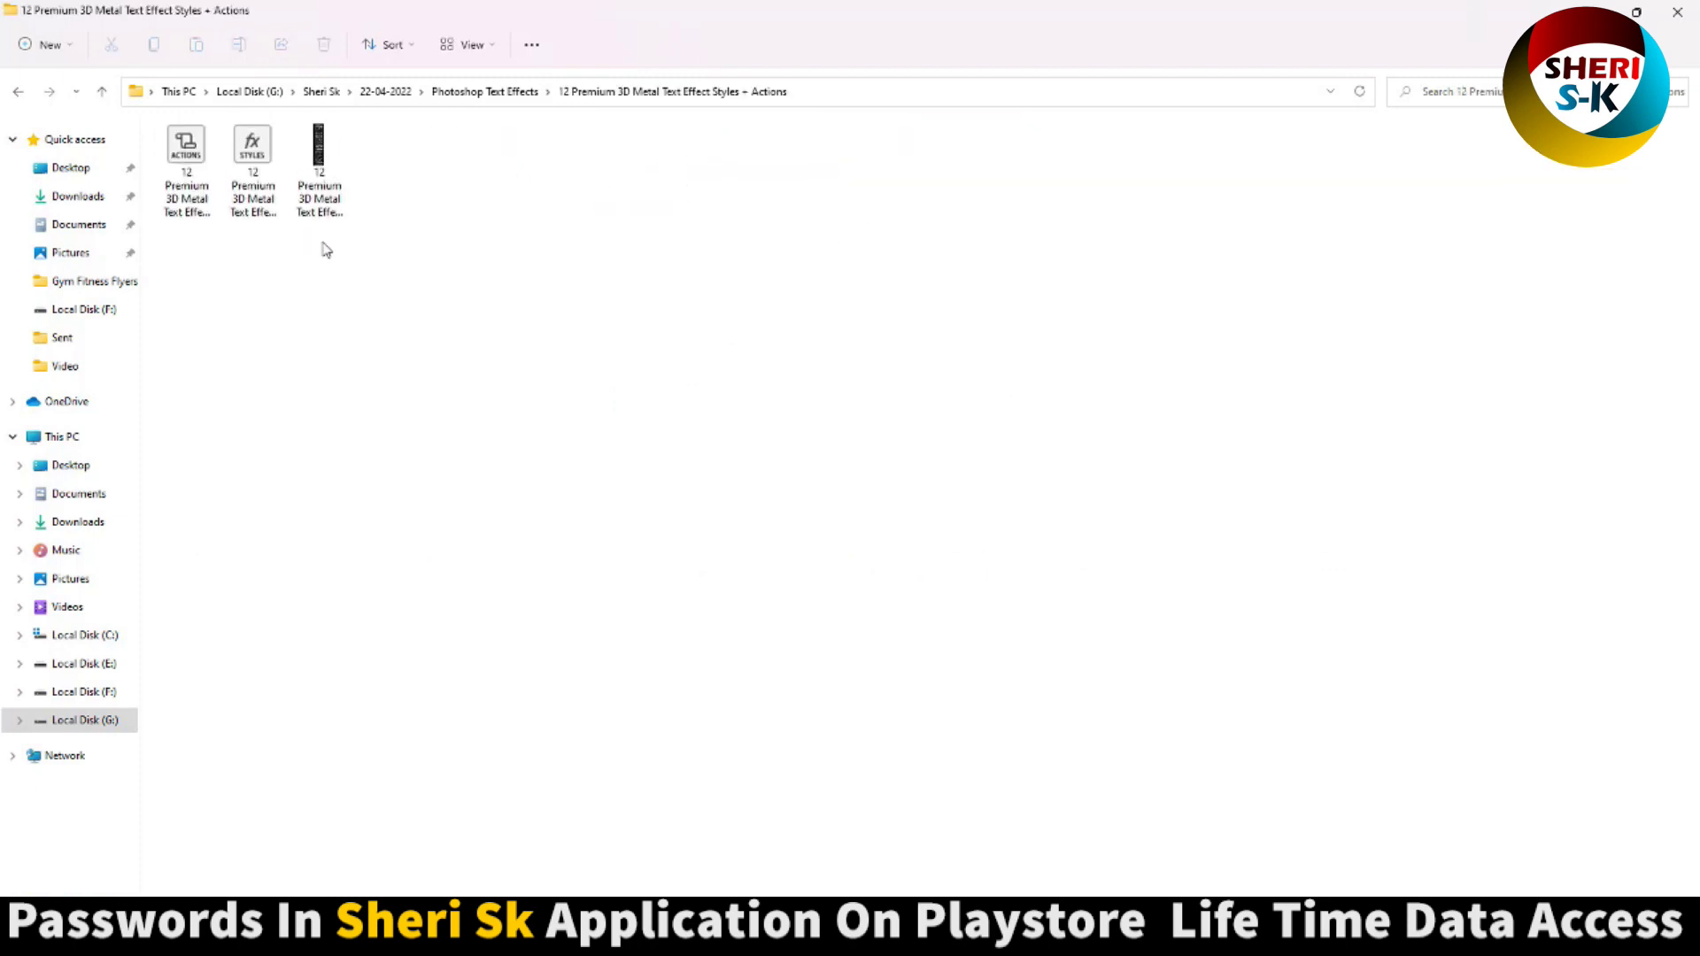
{"action": "scroll", "coordinate": [325, 250], "scroll_direction": "up", "scroll_amount": 2}
{"action": "right_click", "coordinate": [437, 157]}
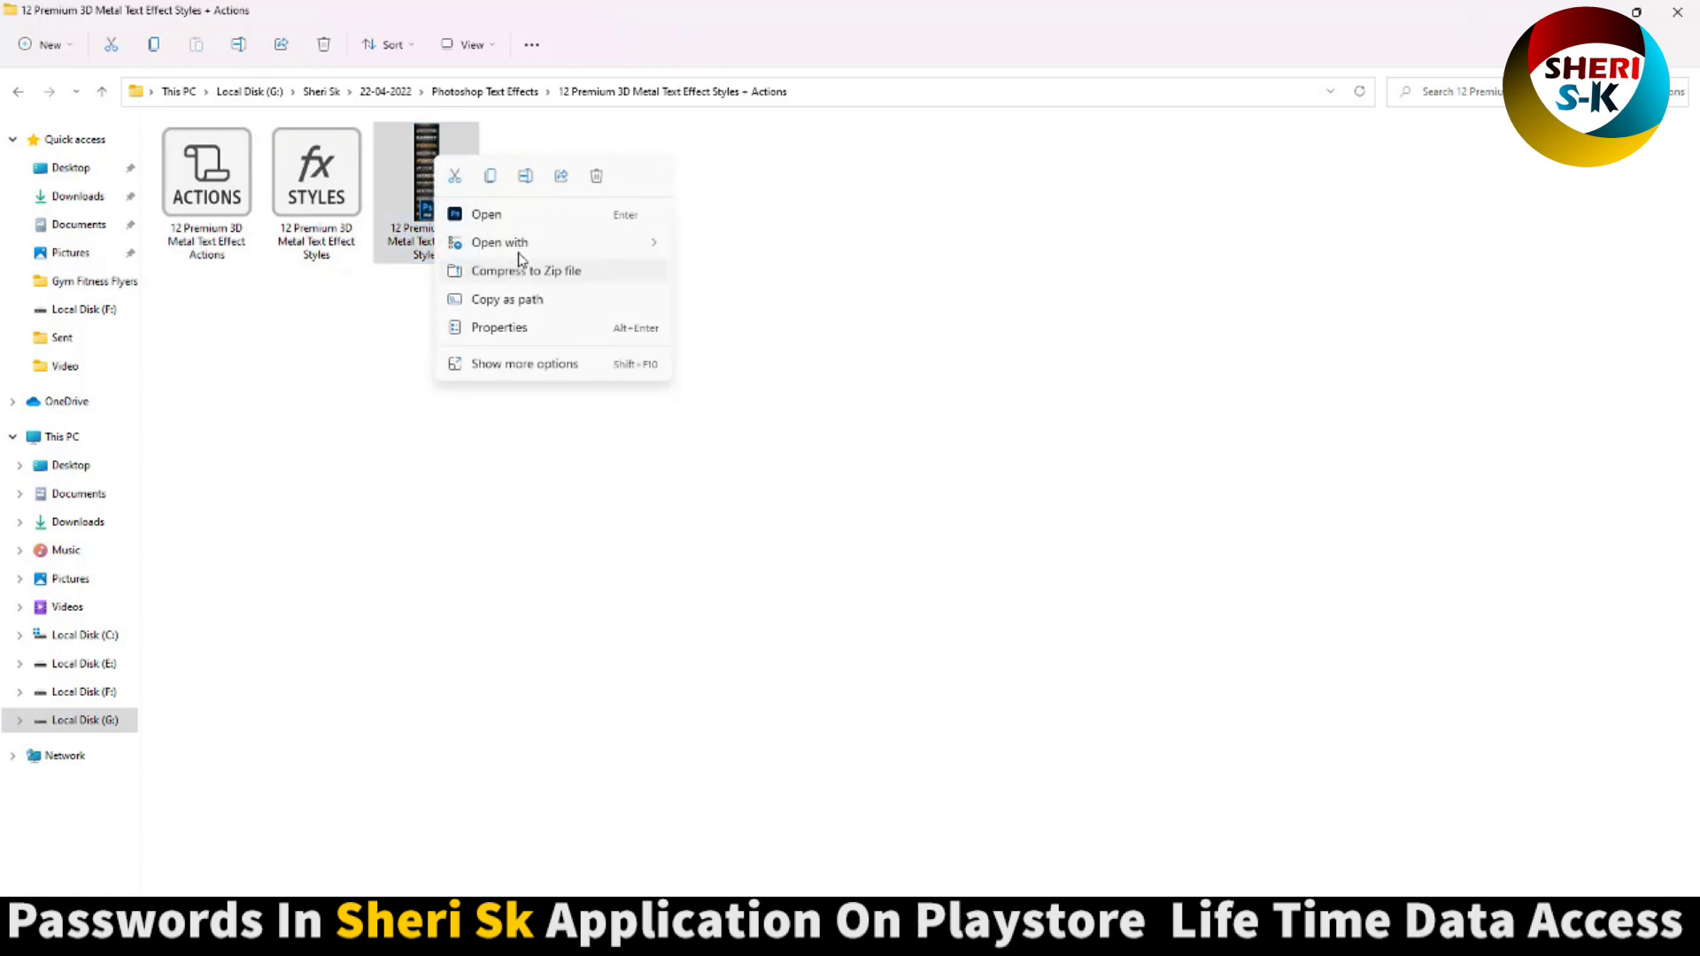
{"action": "mouse_move", "coordinate": [531, 243]}
{"action": "left_click", "coordinate": [694, 300]}
{"action": "left_click", "coordinate": [806, 414]}
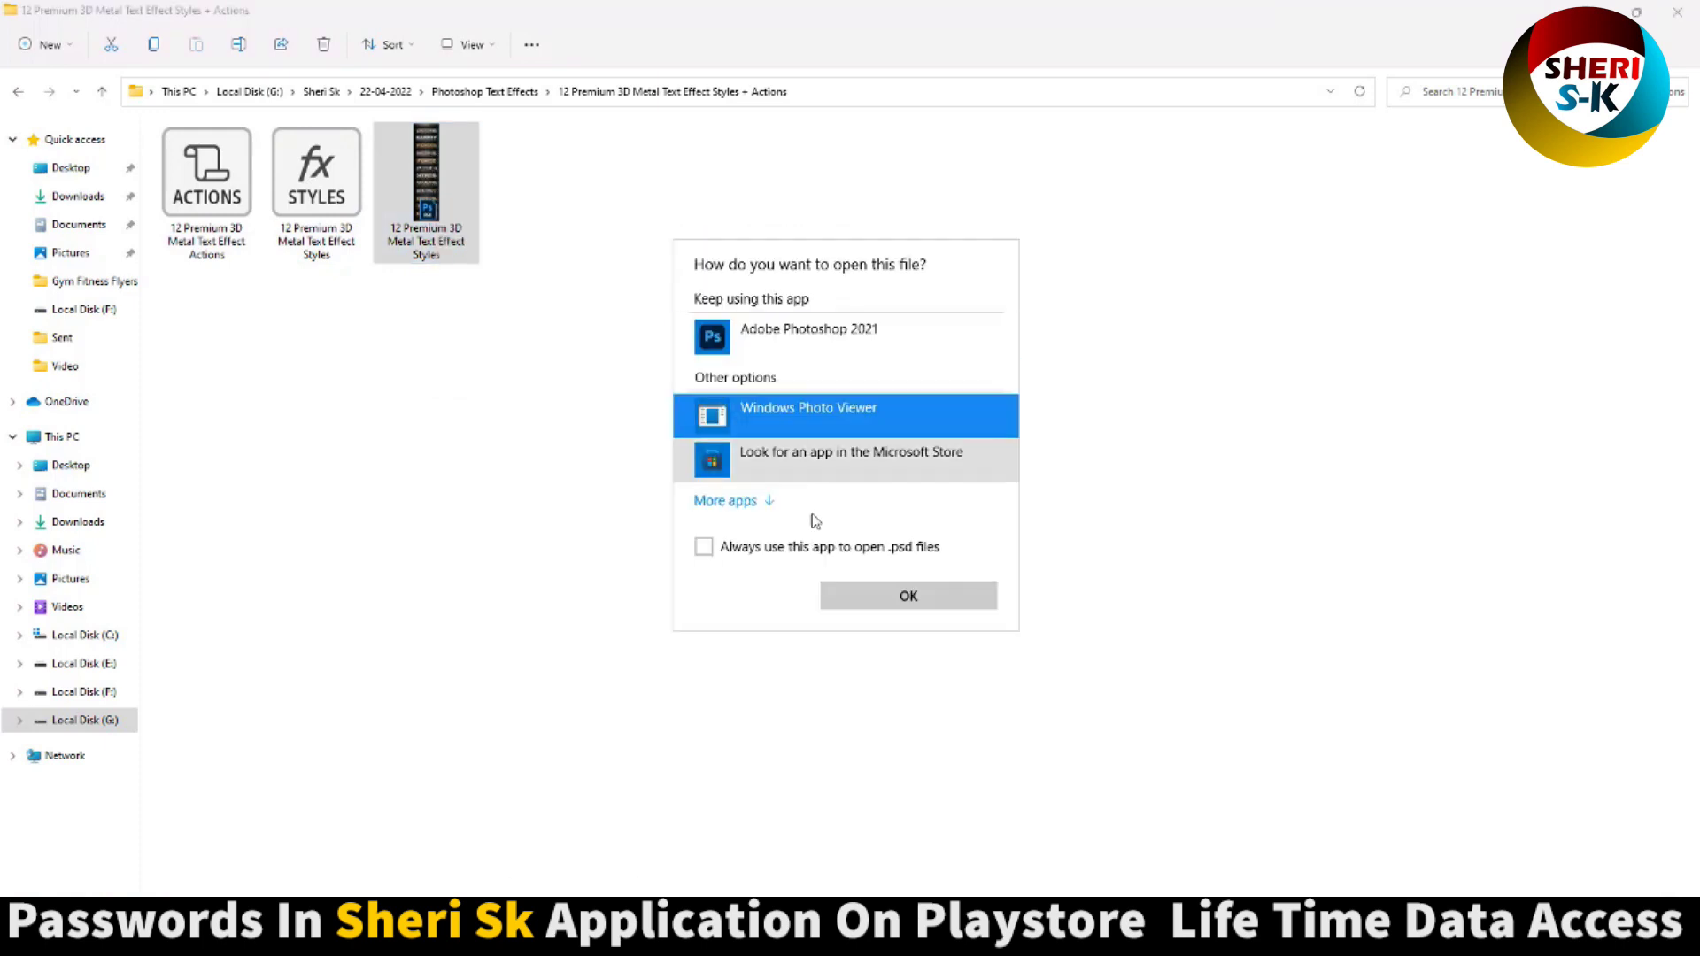
{"action": "left_click", "coordinate": [833, 547]}
{"action": "left_click", "coordinate": [885, 595]}
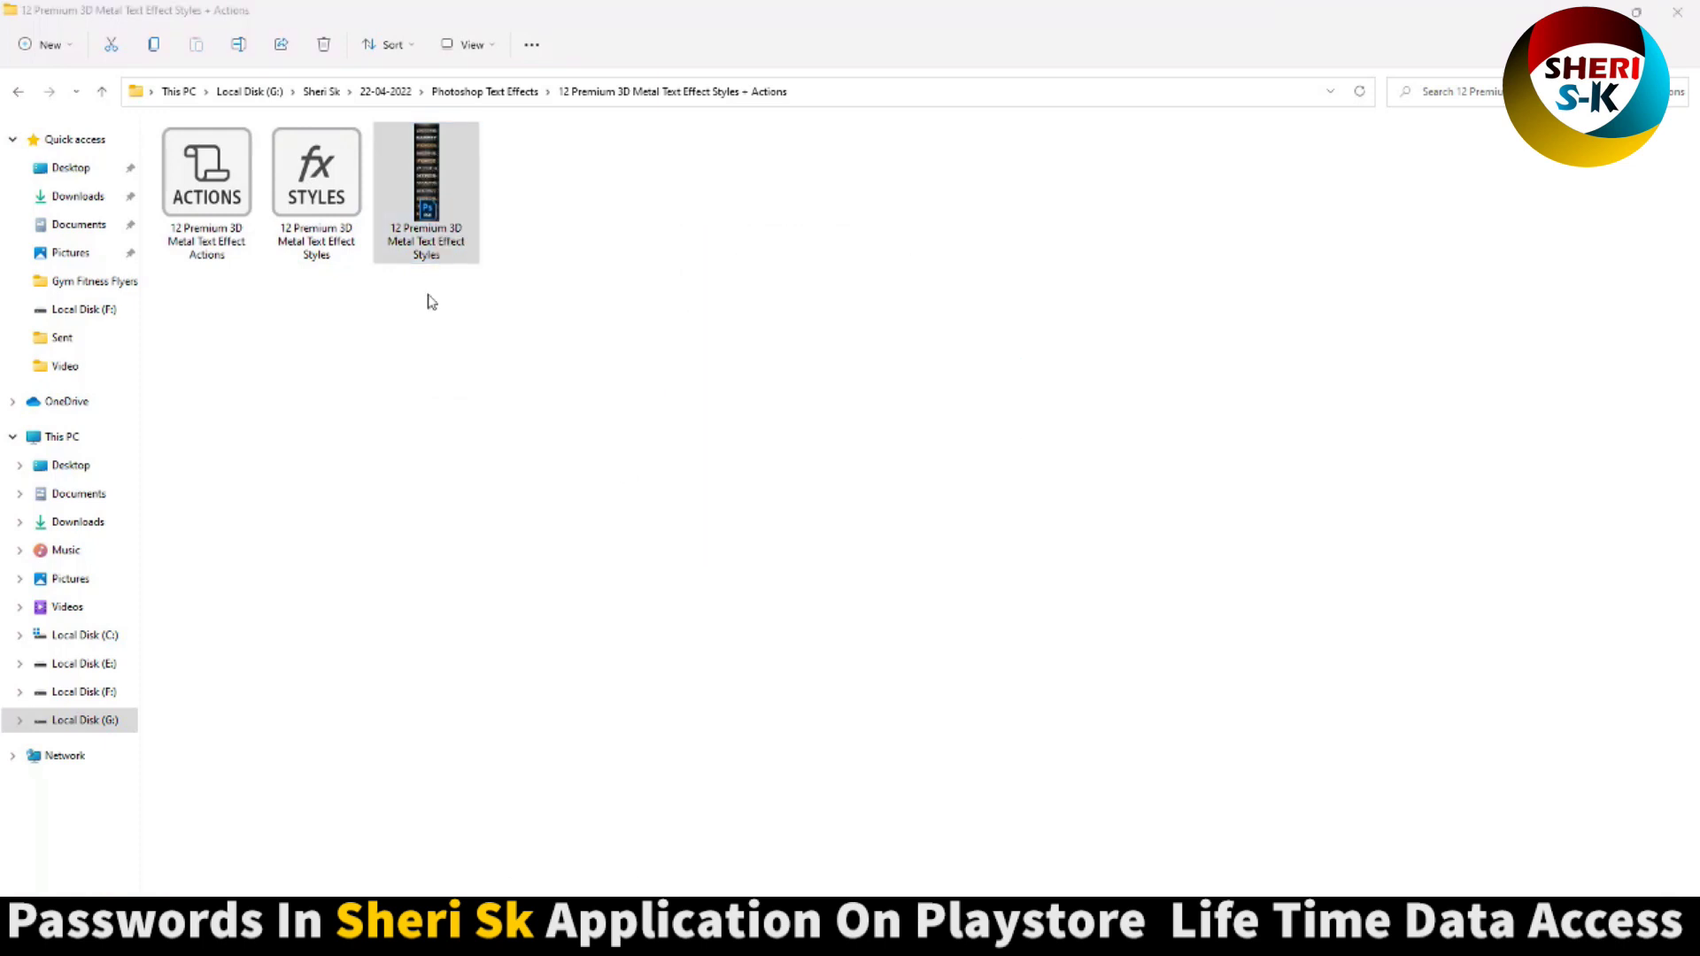
Step: Examine the 3D metal text effects along the whole image up close, close it and return to the Photoshop Text Effects folder
{"action": "scroll", "coordinate": [943, 154], "scroll_direction": "up", "scroll_amount": 2}
{"action": "left_click_drag", "start_coordinate": [943, 155], "coordinate": [962, 566]}
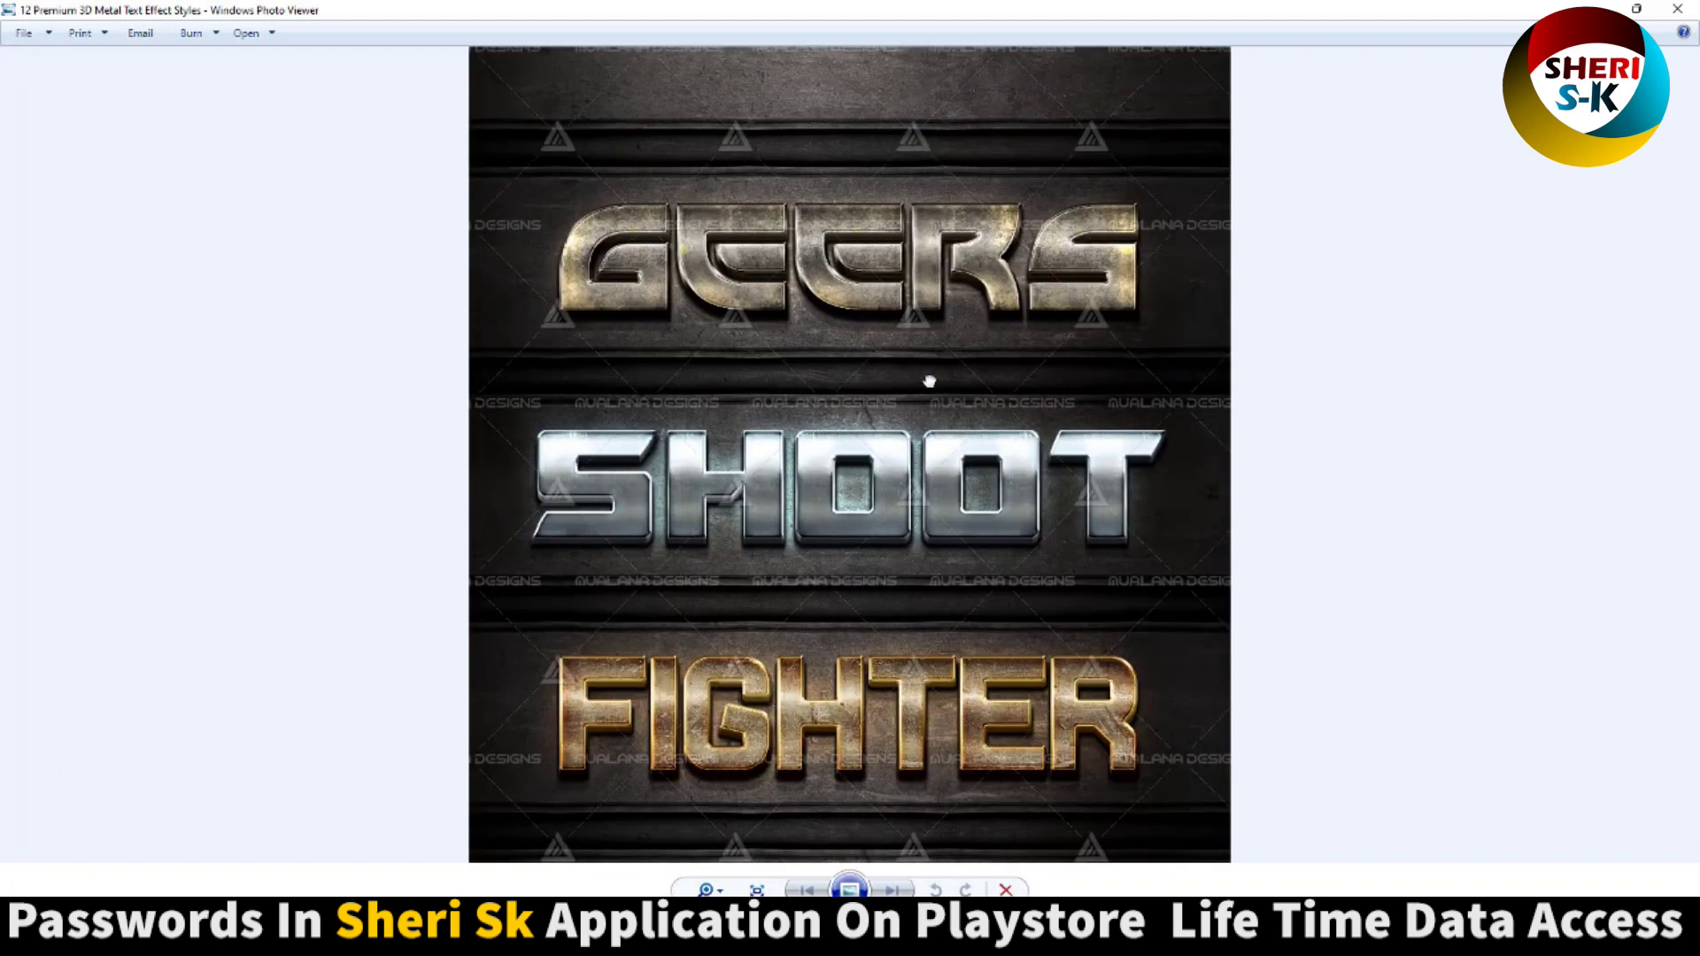
{"action": "left_click_drag", "start_coordinate": [928, 381], "coordinate": [912, 76]}
{"action": "left_click_drag", "start_coordinate": [937, 595], "coordinate": [866, 205]}
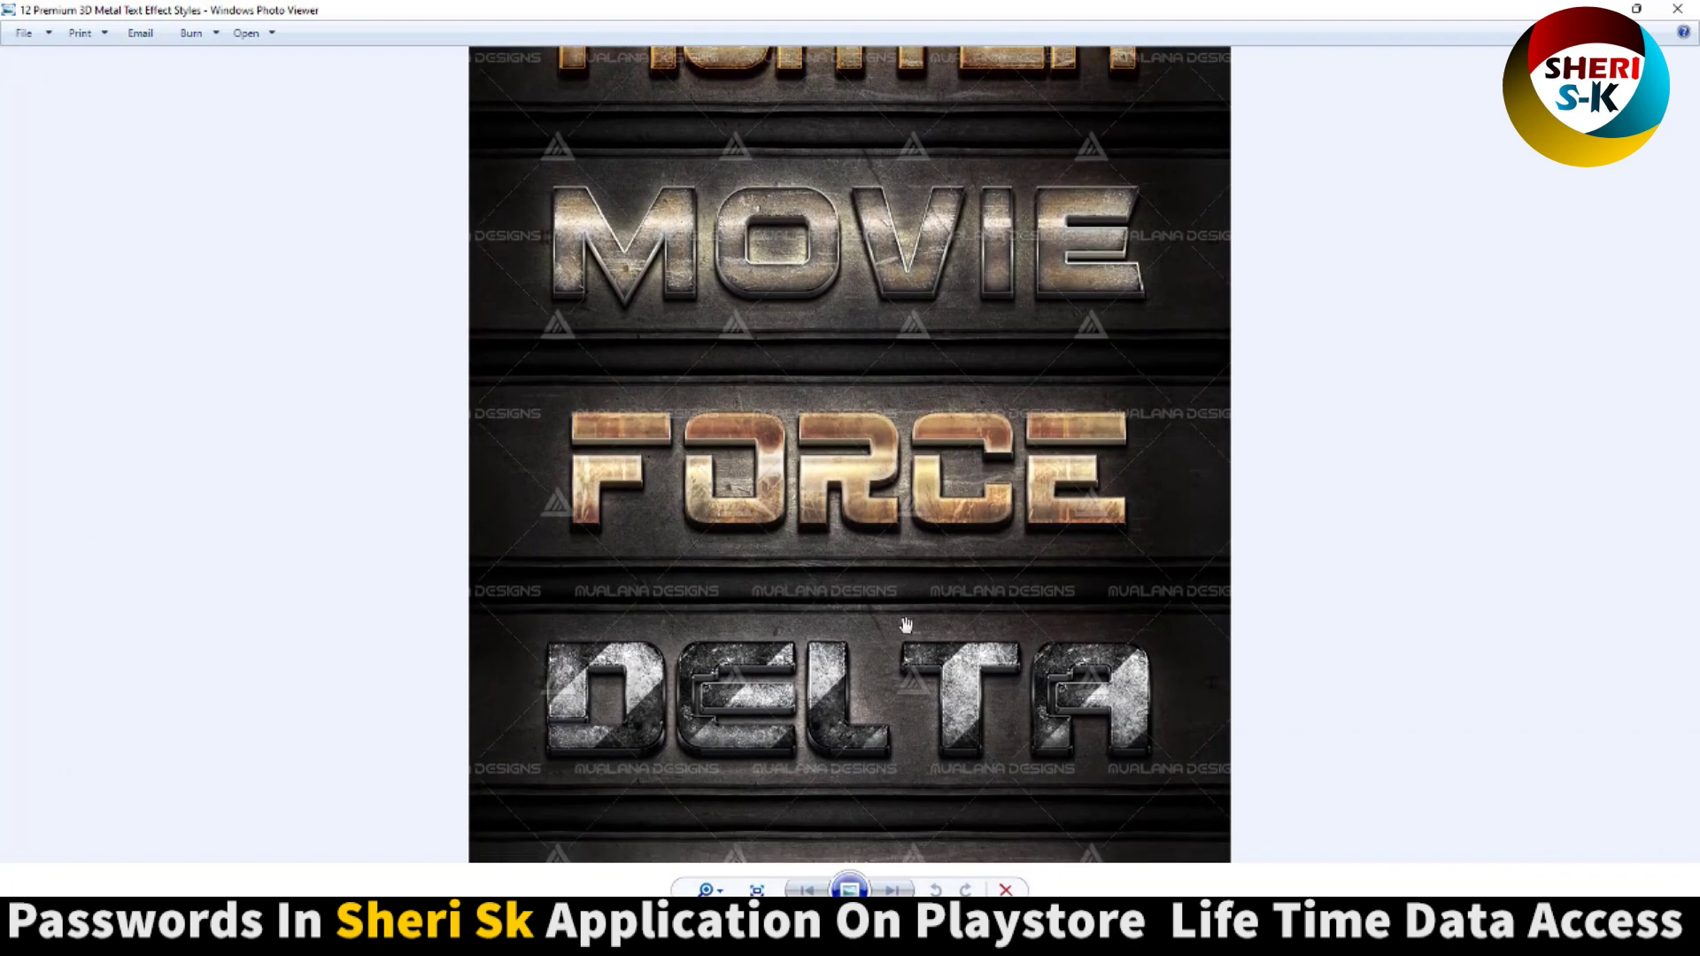
{"action": "left_click_drag", "start_coordinate": [905, 625], "coordinate": [854, 418]}
{"action": "left_click_drag", "start_coordinate": [869, 579], "coordinate": [866, 459]}
{"action": "left_click_drag", "start_coordinate": [848, 731], "coordinate": [821, 483]}
{"action": "left_click_drag", "start_coordinate": [823, 770], "coordinate": [784, 476]}
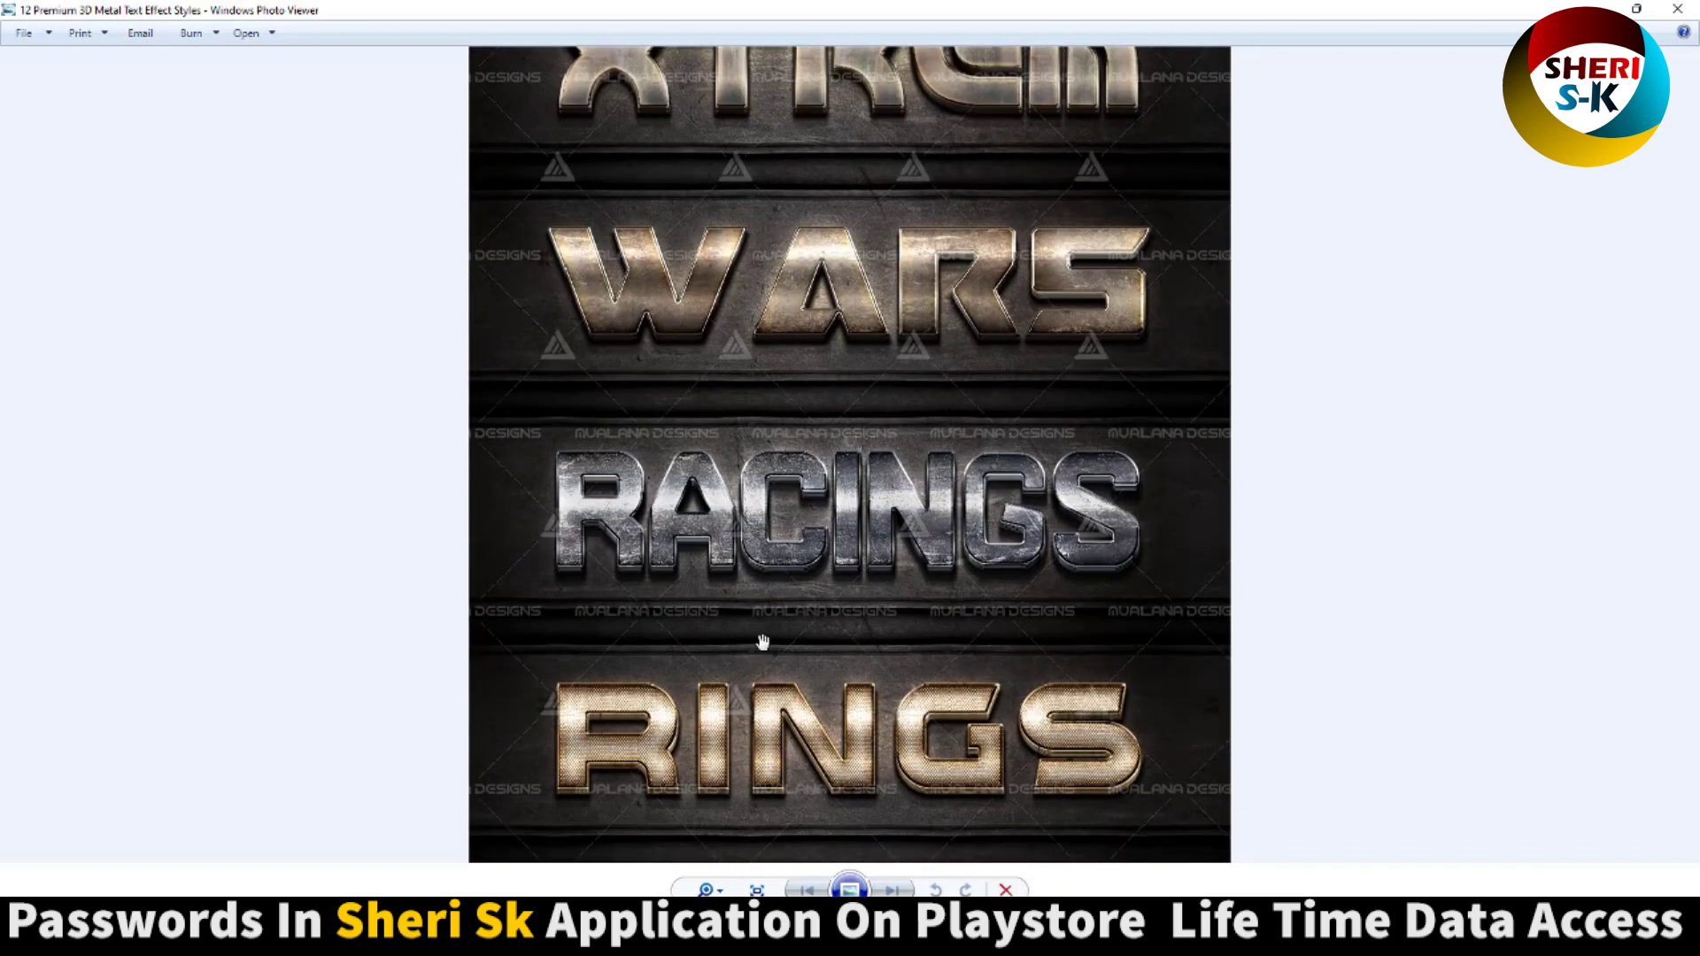
{"action": "scroll", "coordinate": [764, 644], "scroll_direction": "down", "scroll_amount": 2}
{"action": "left_click_drag", "start_coordinate": [825, 715], "coordinate": [855, 425]}
{"action": "scroll", "coordinate": [830, 533], "scroll_direction": "down", "scroll_amount": 3}
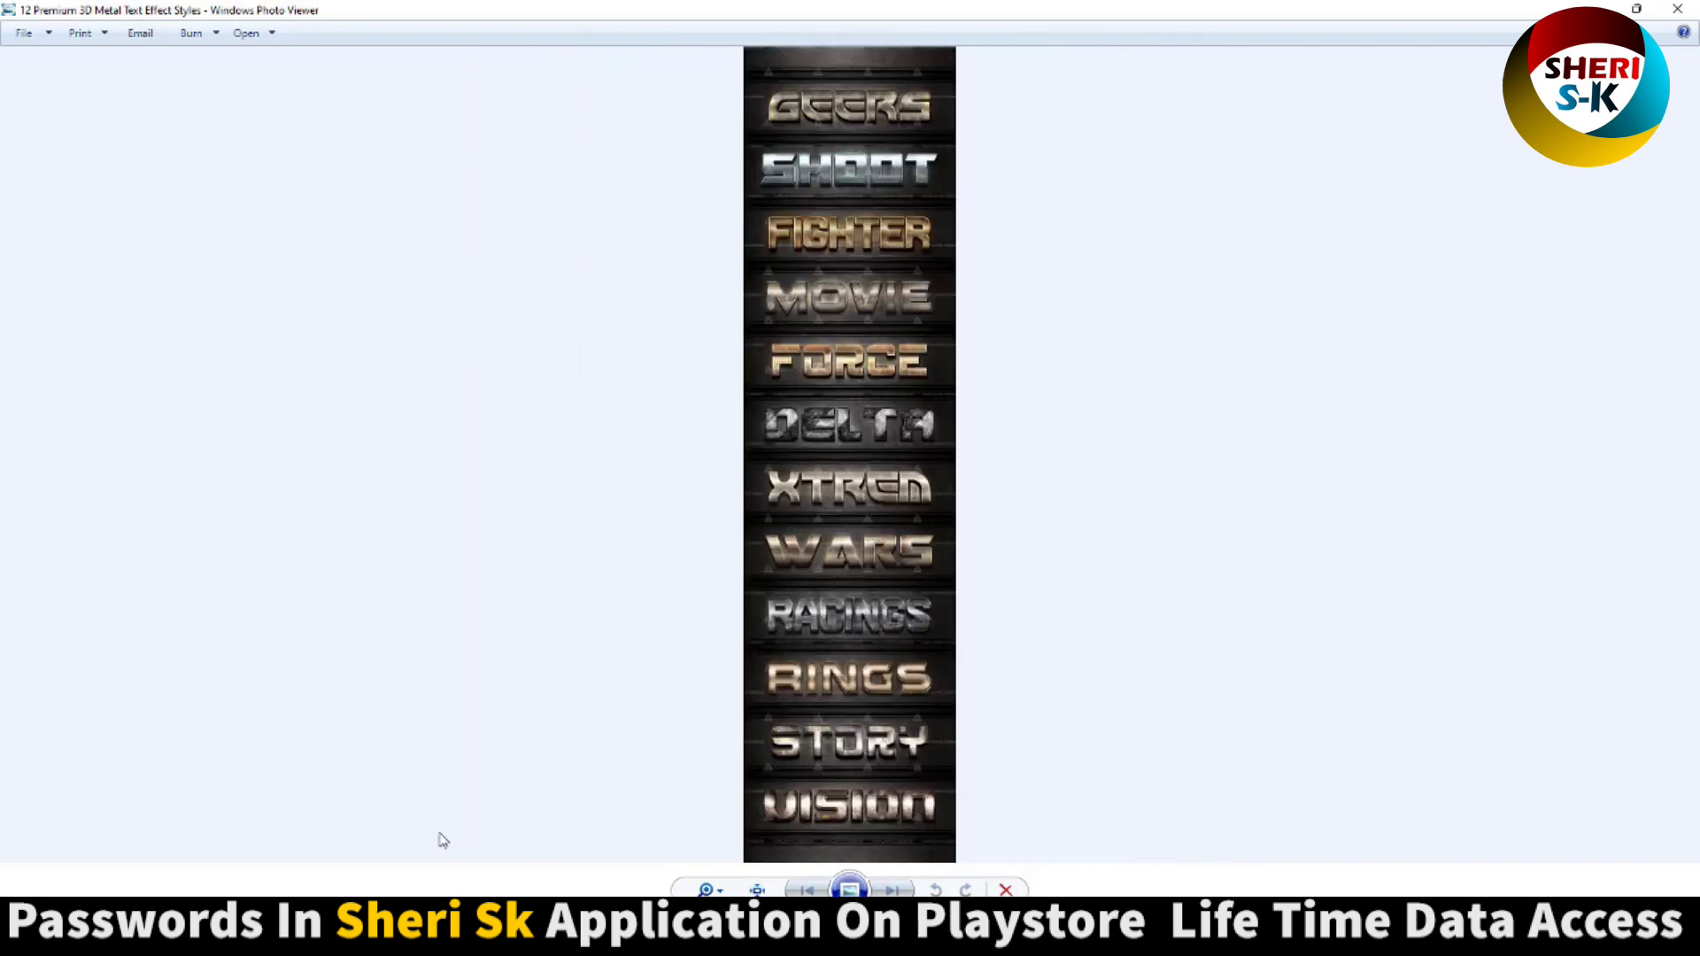
{"action": "left_click", "coordinate": [1676, 8]}
{"action": "left_click", "coordinate": [17, 93]}
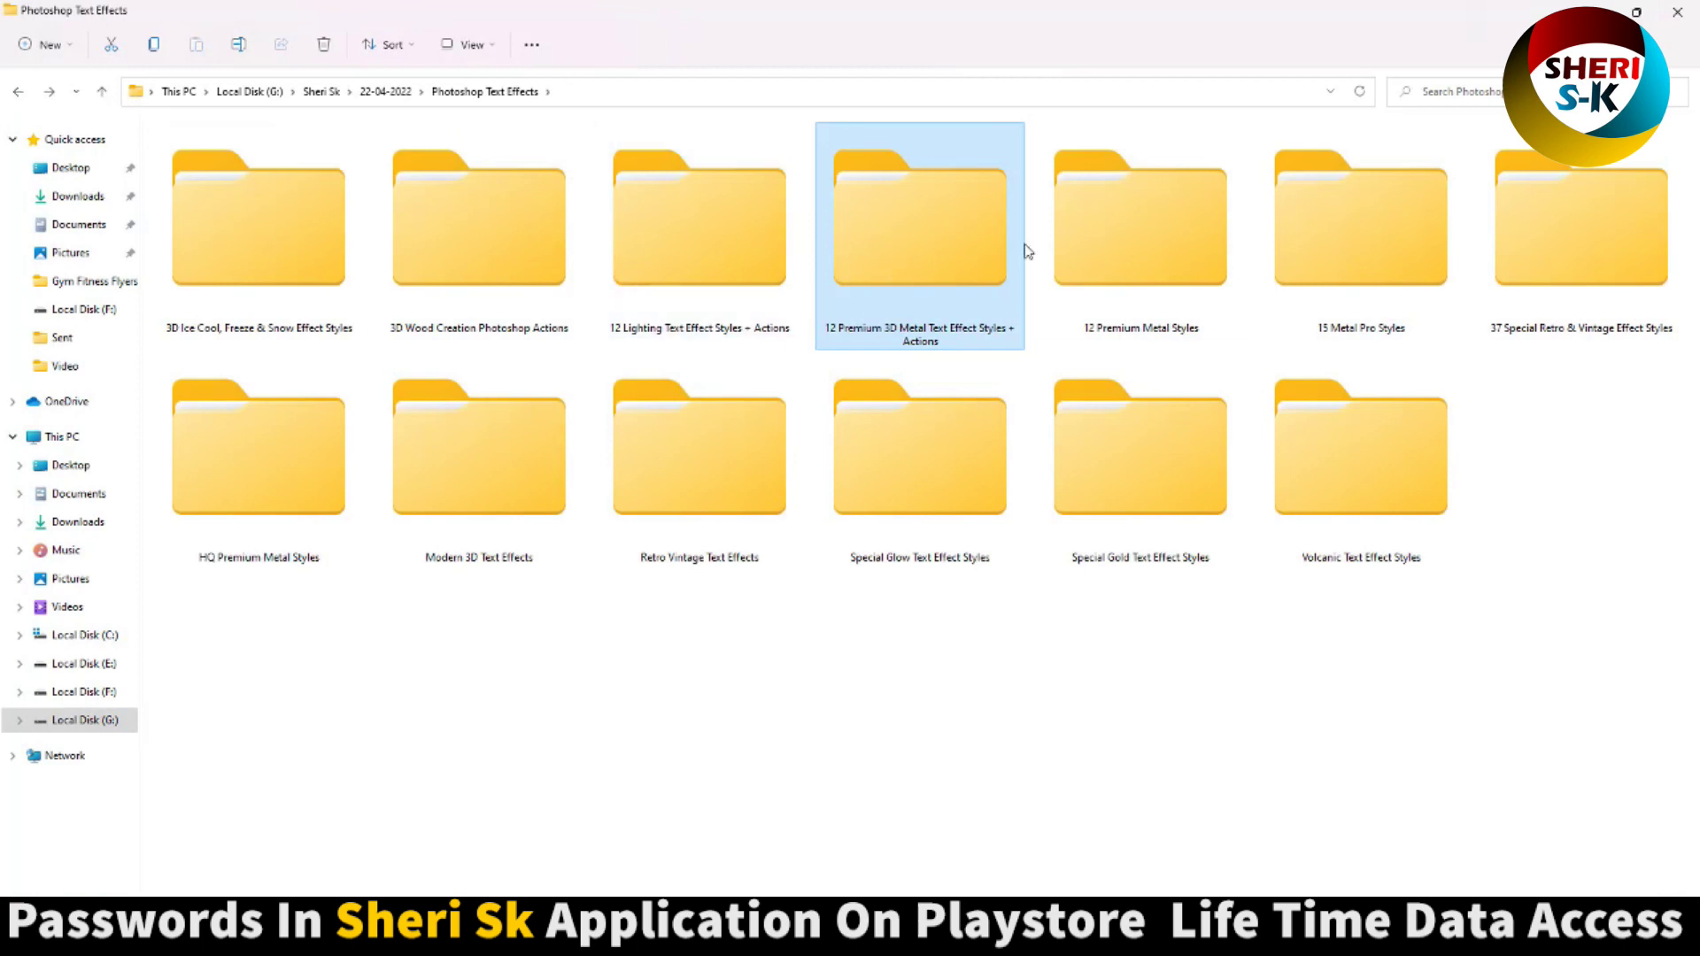
Step: Look into the 12 Premium Metal Styles folder and open the Preview image from the 15 Metal Pro Styles folder
{"action": "double_click", "coordinate": [1084, 249]}
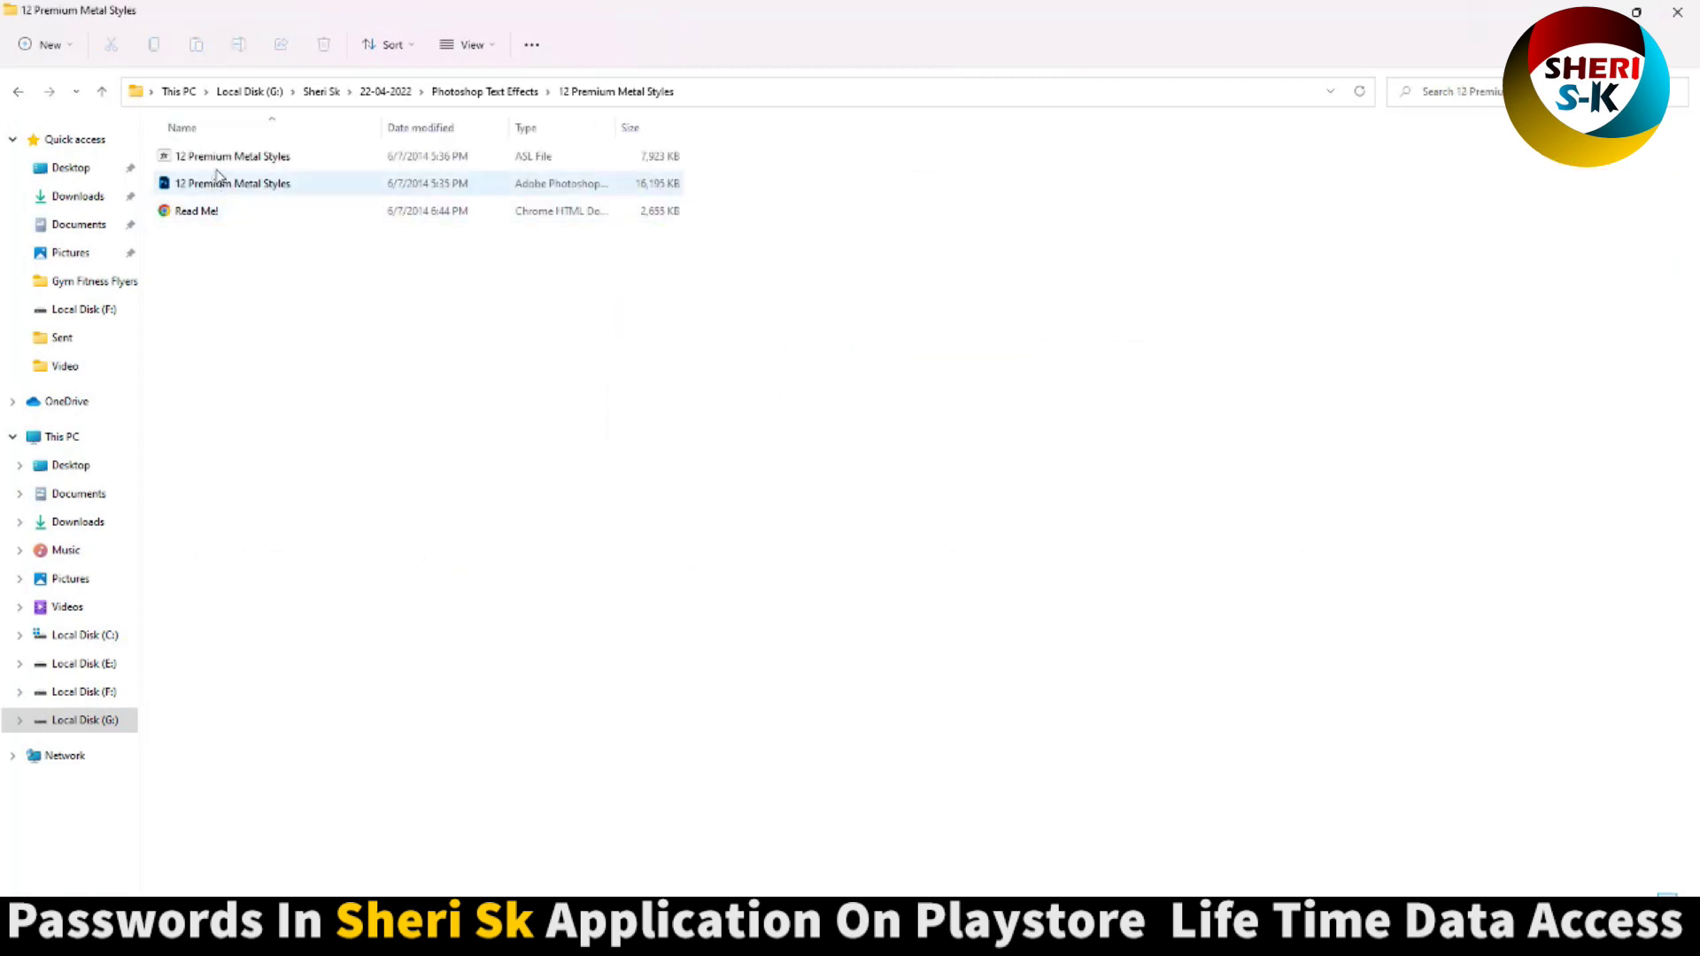
{"action": "left_click", "coordinate": [16, 91]}
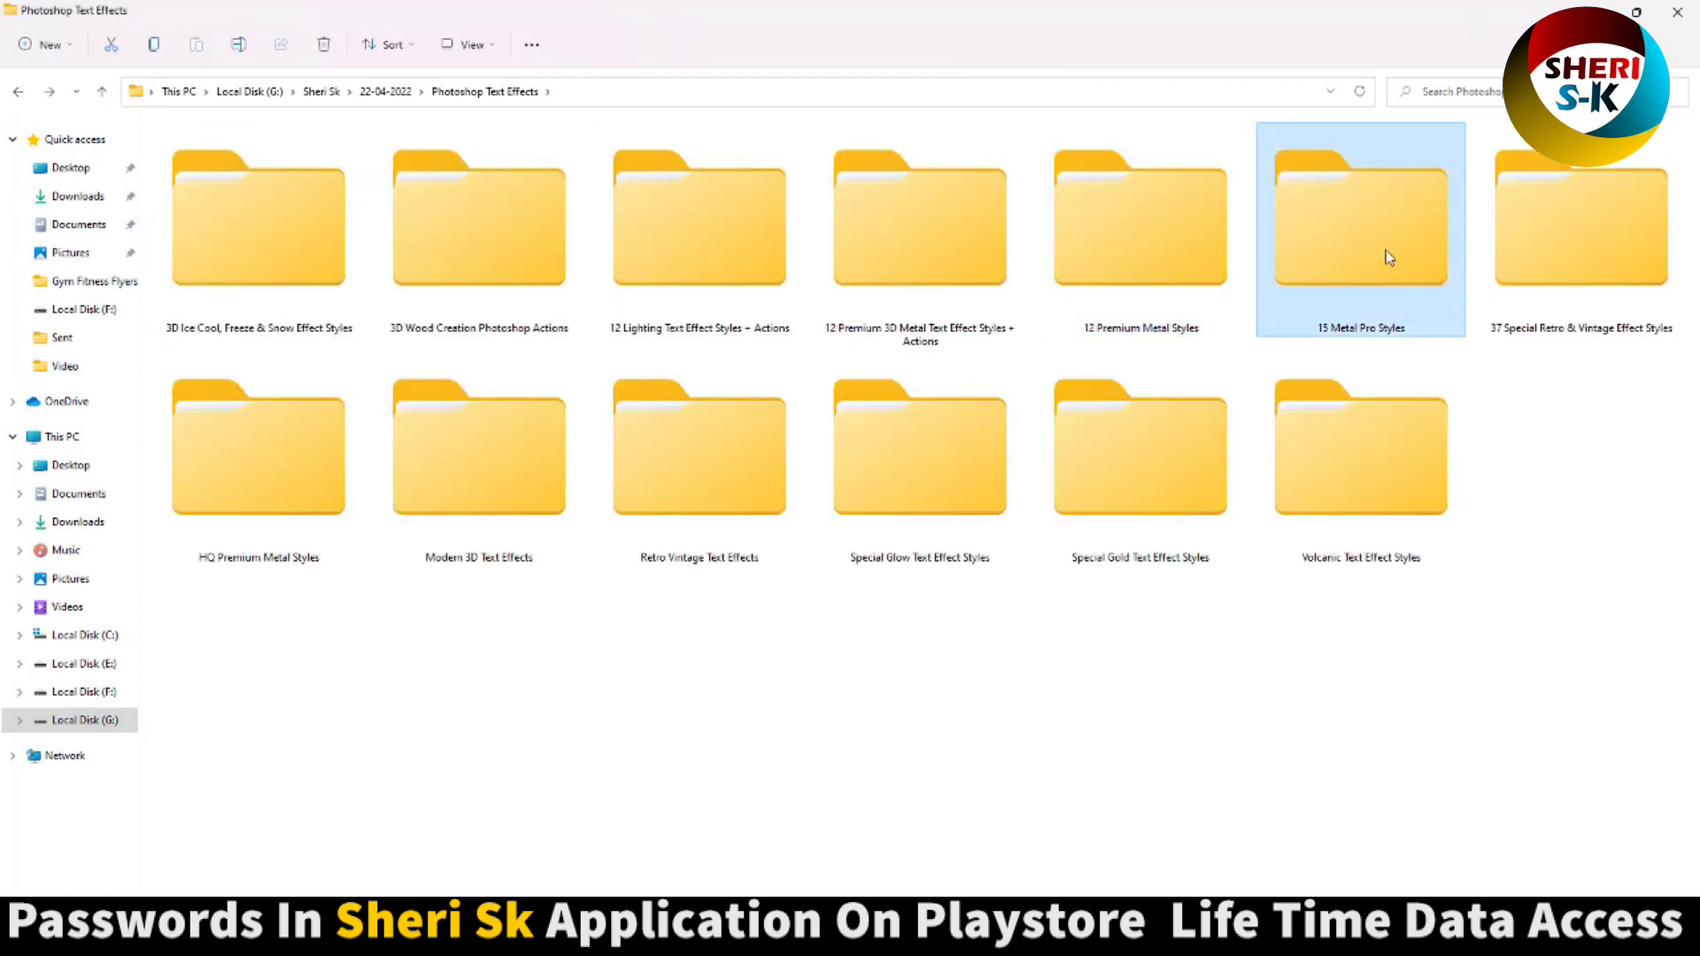
{"action": "double_click", "coordinate": [1384, 249]}
{"action": "double_click", "coordinate": [251, 241]}
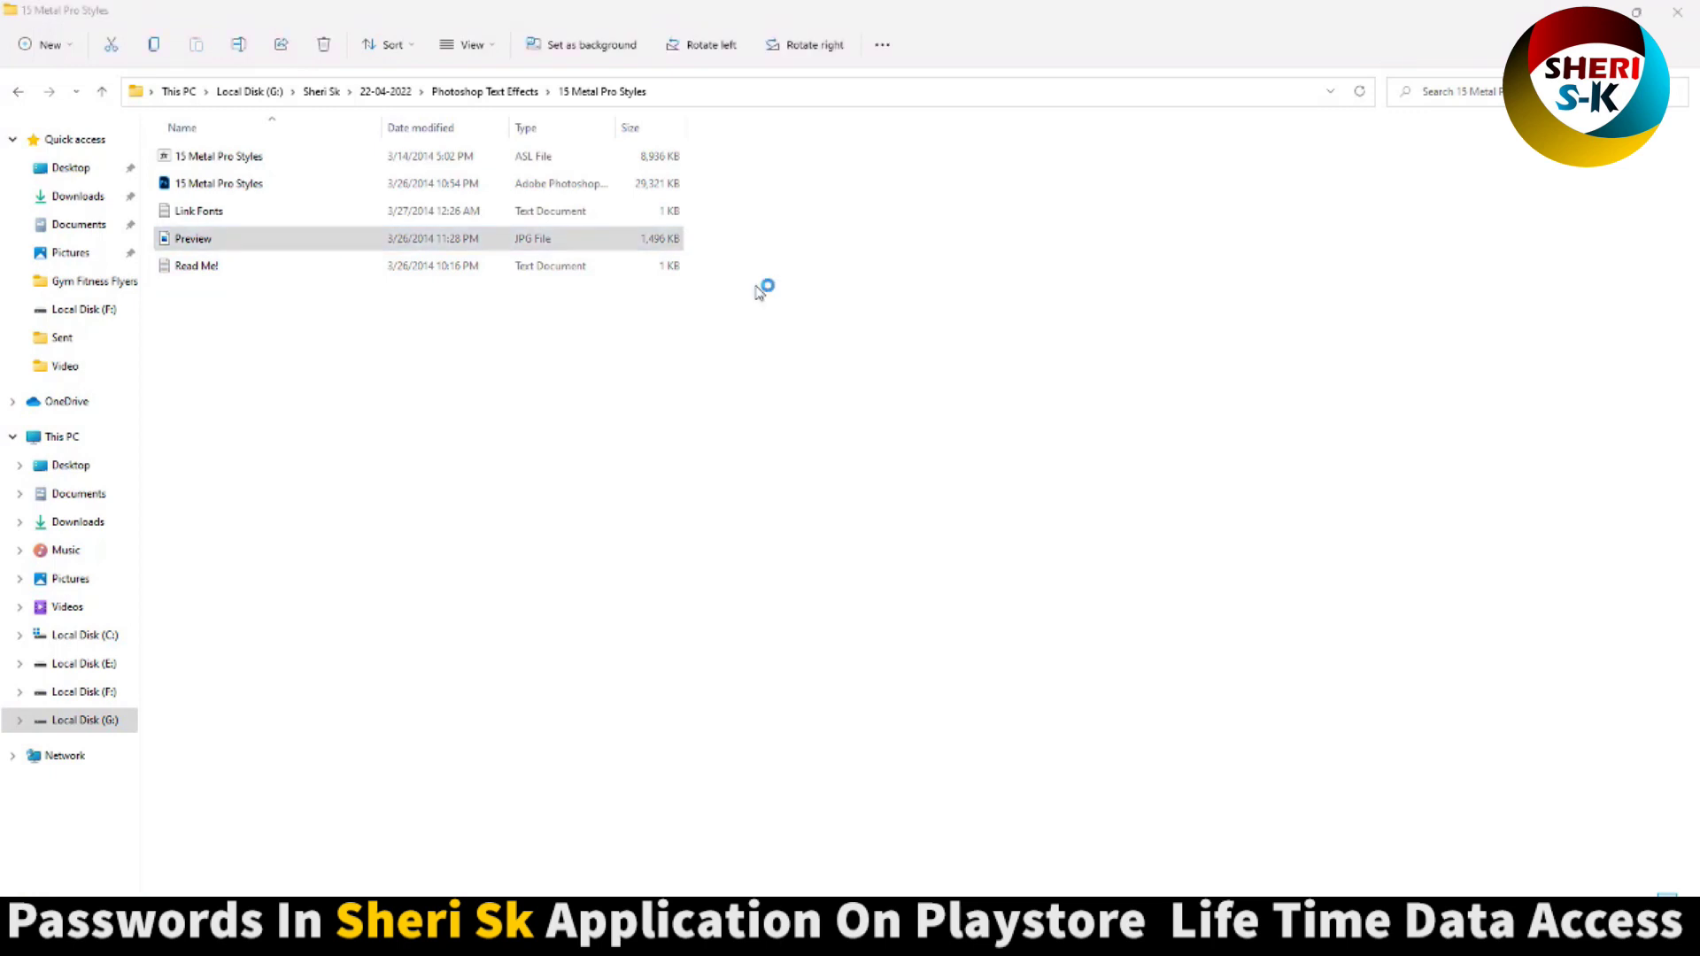
Step: Examine the metal text styles in the preview image up close, close it and return to the Photoshop Text Effects folder
{"action": "scroll", "coordinate": [870, 434], "scroll_direction": "up", "scroll_amount": 3}
{"action": "left_click_drag", "start_coordinate": [872, 443], "coordinate": [914, 320]}
{"action": "scroll", "coordinate": [913, 321], "scroll_direction": "down", "scroll_amount": 5}
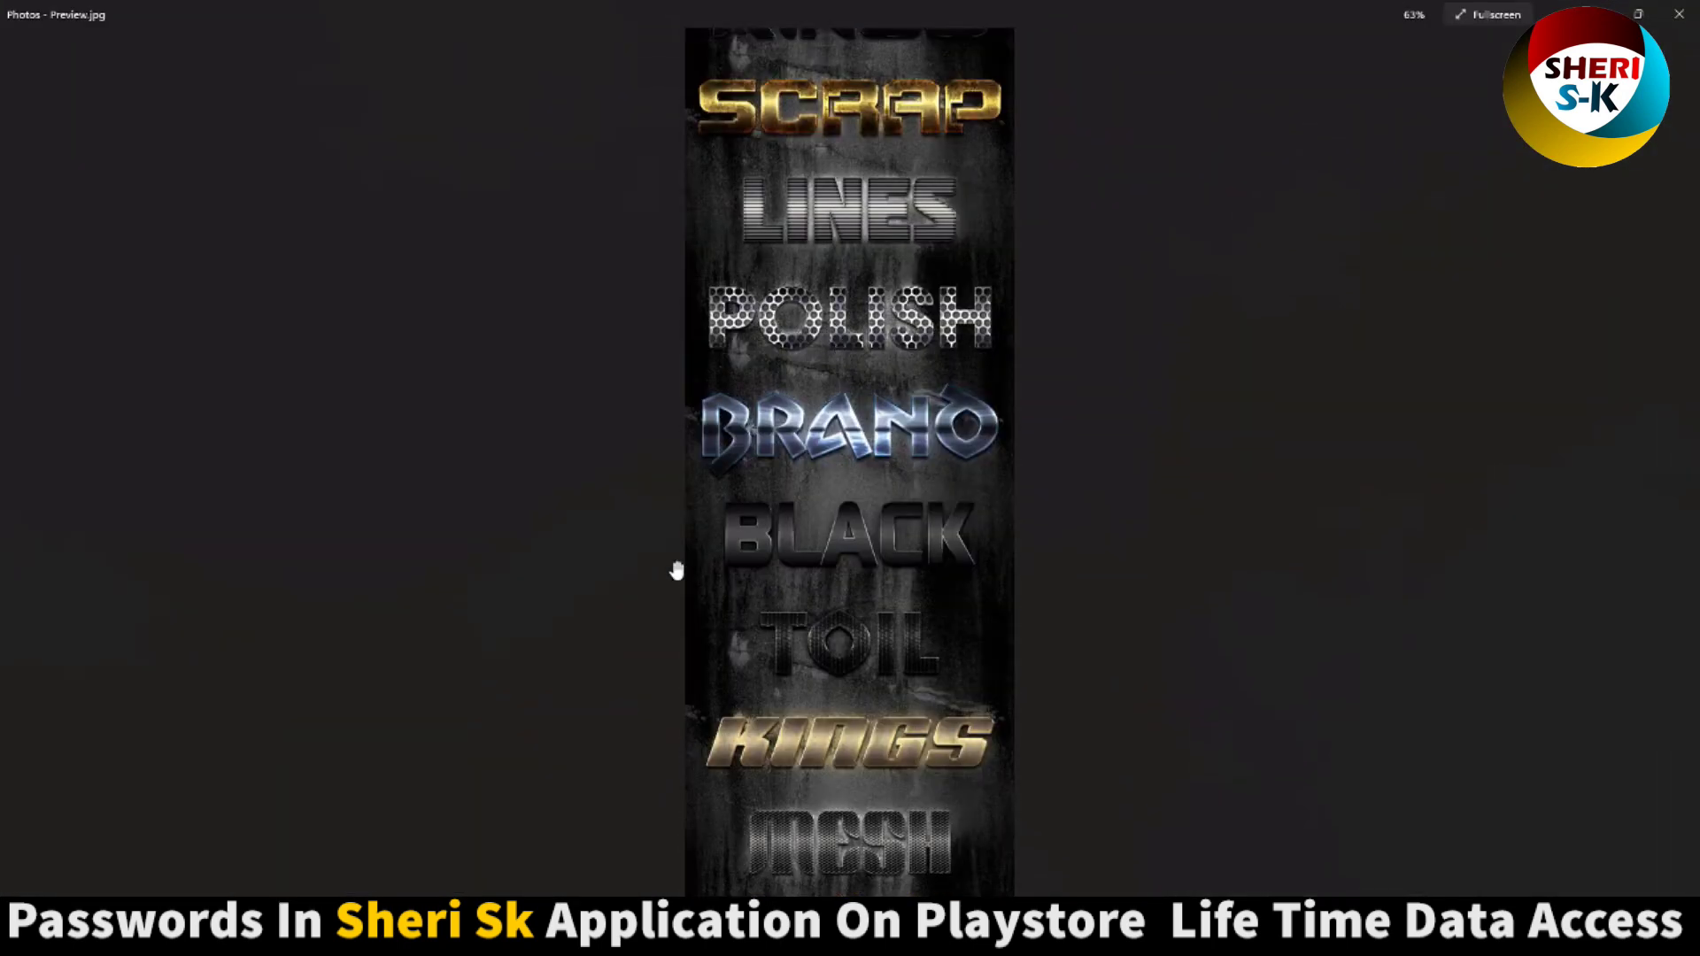
{"action": "left_click", "coordinate": [1678, 14]}
{"action": "left_click", "coordinate": [17, 91]}
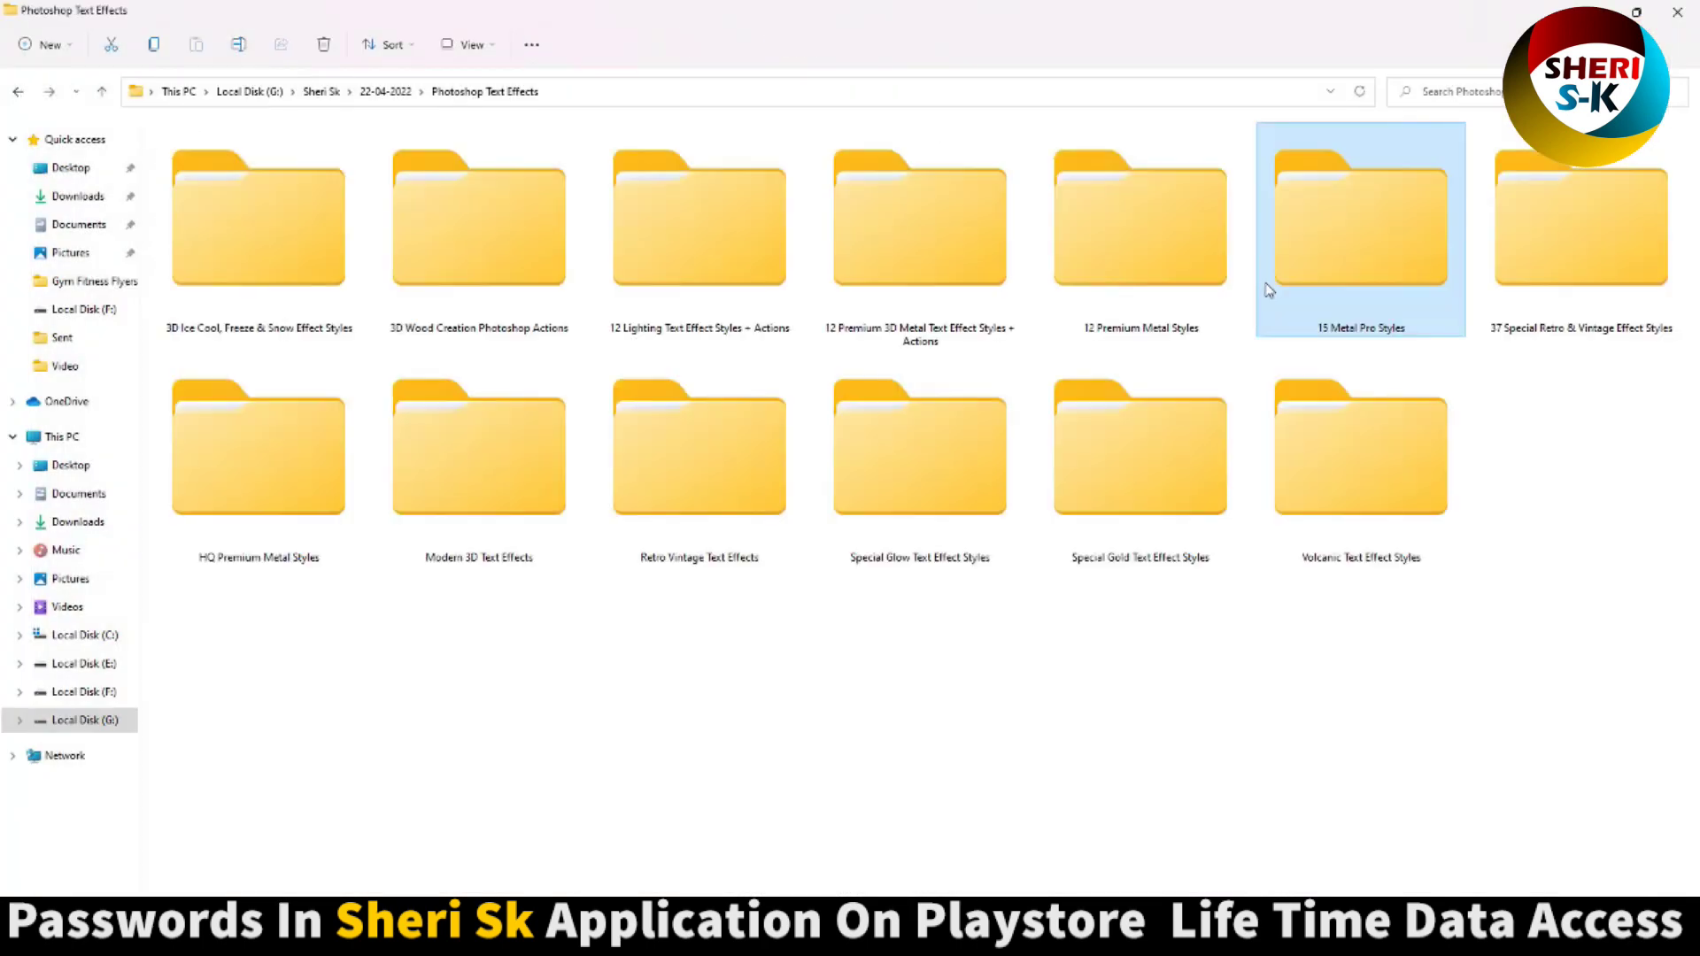
Step: Open the Preview image from the 37 Special Retro & Vintage Effect Styles folder
{"action": "double_click", "coordinate": [1561, 228]}
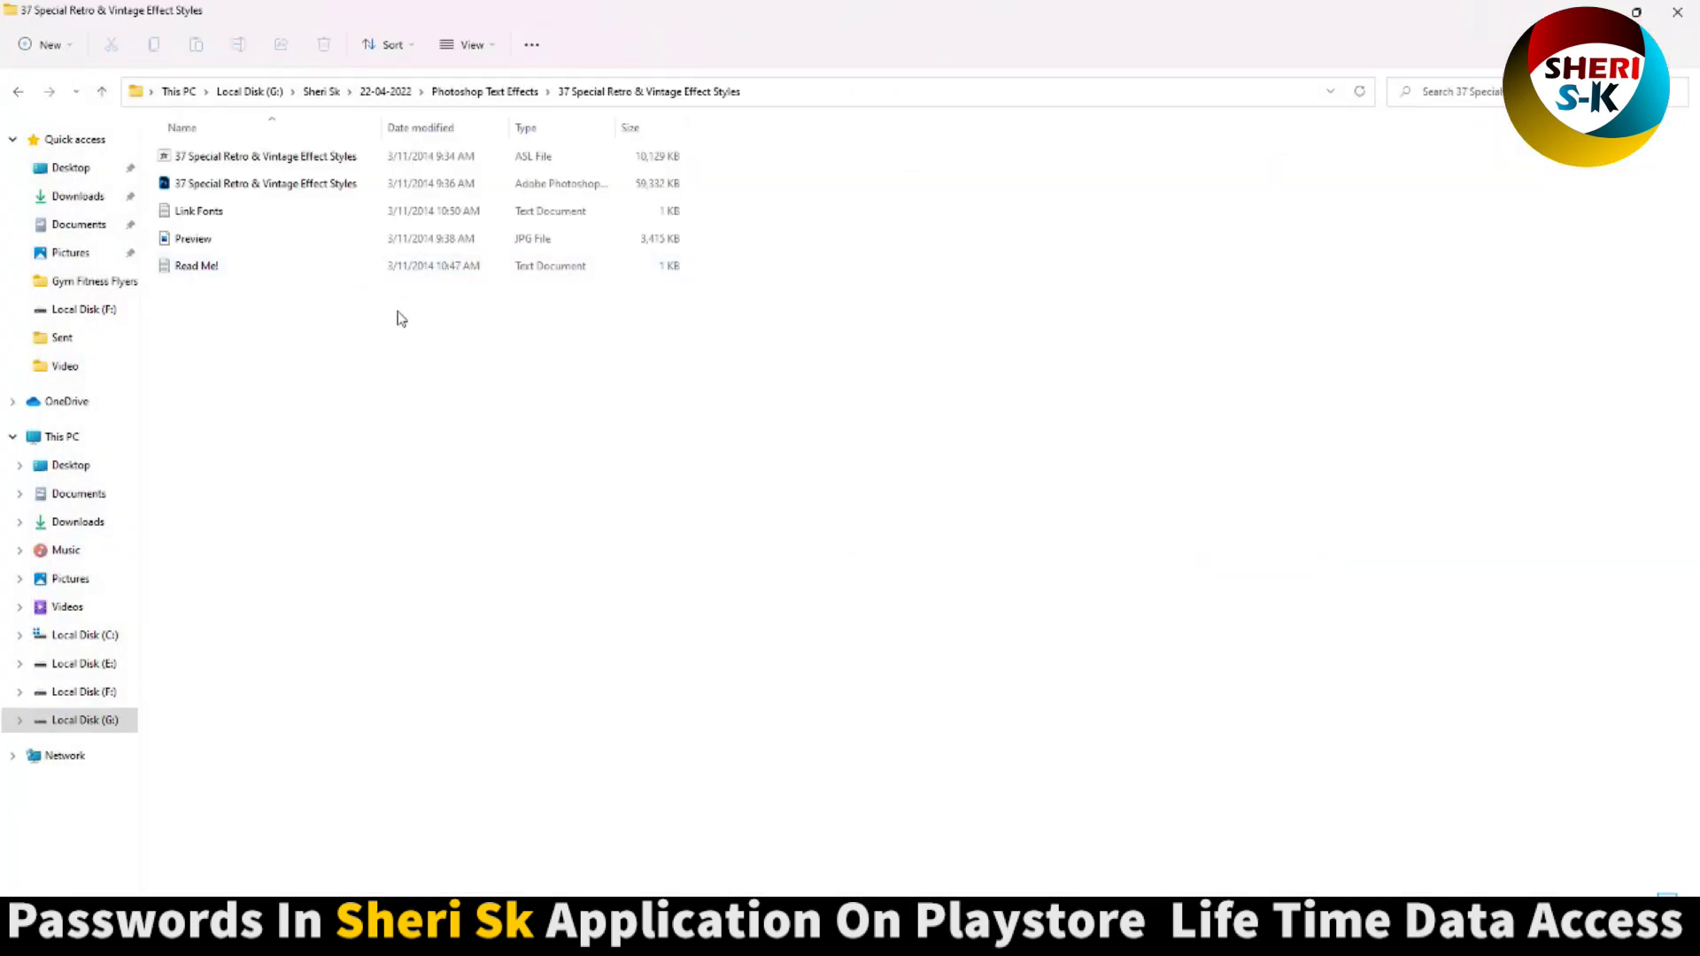
{"action": "scroll", "coordinate": [410, 364], "scroll_direction": "up", "scroll_amount": 6, "text": "ctrl"}
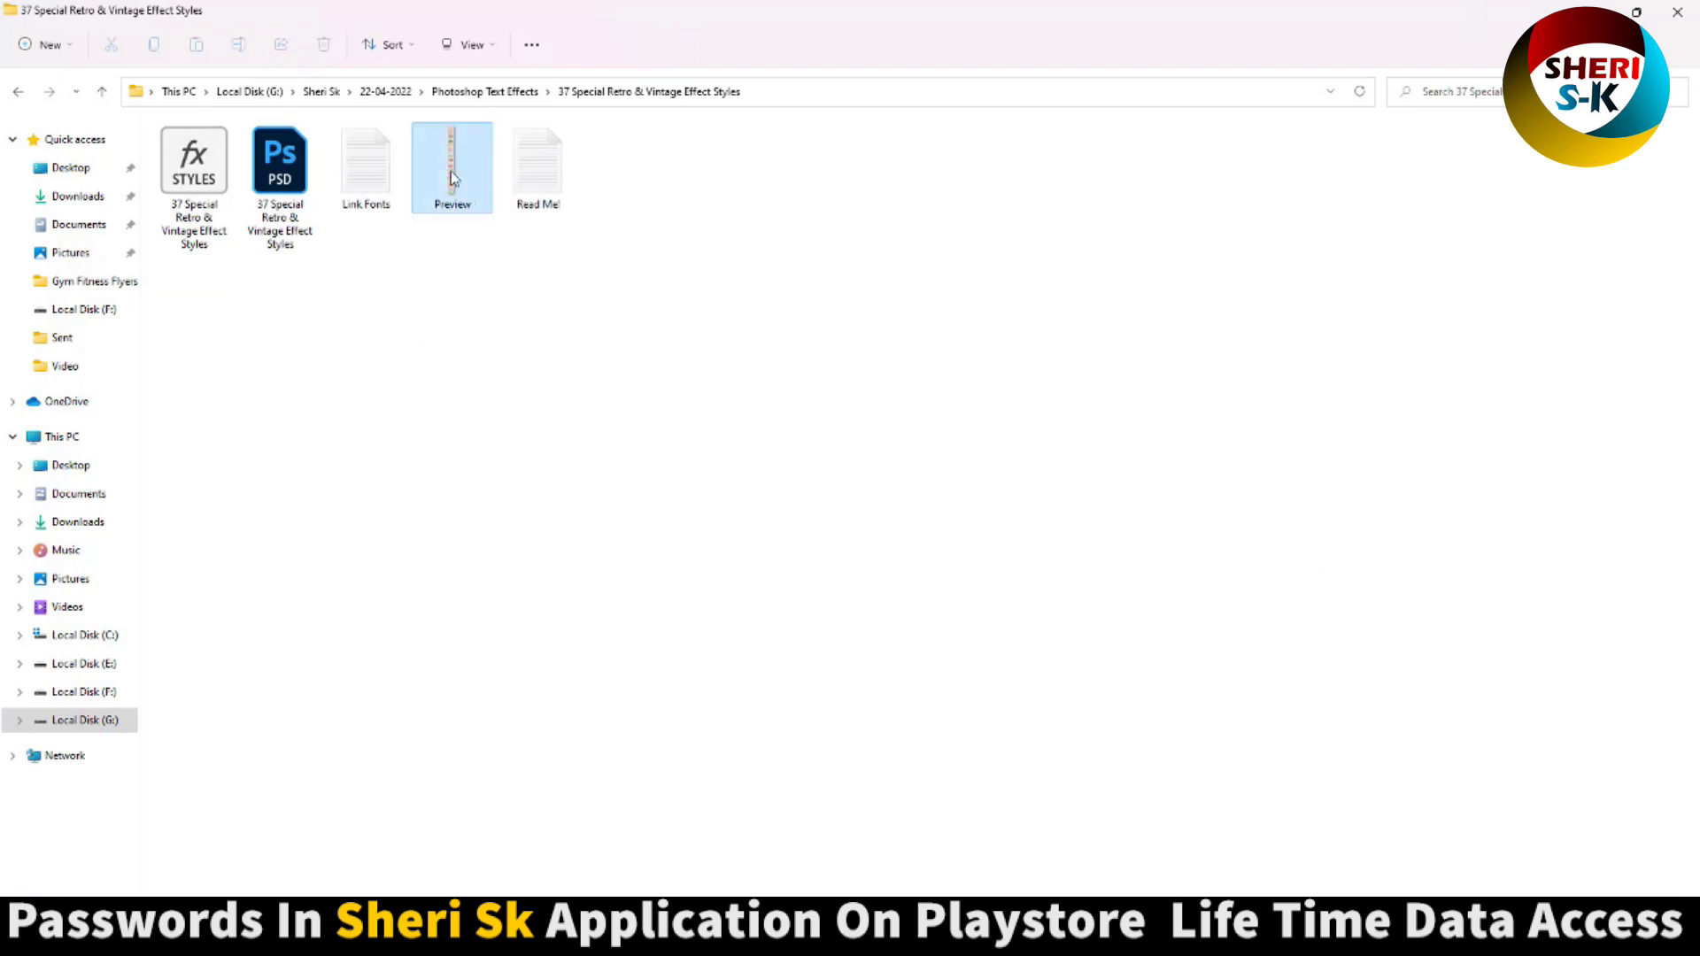
{"action": "double_click", "coordinate": [452, 177]}
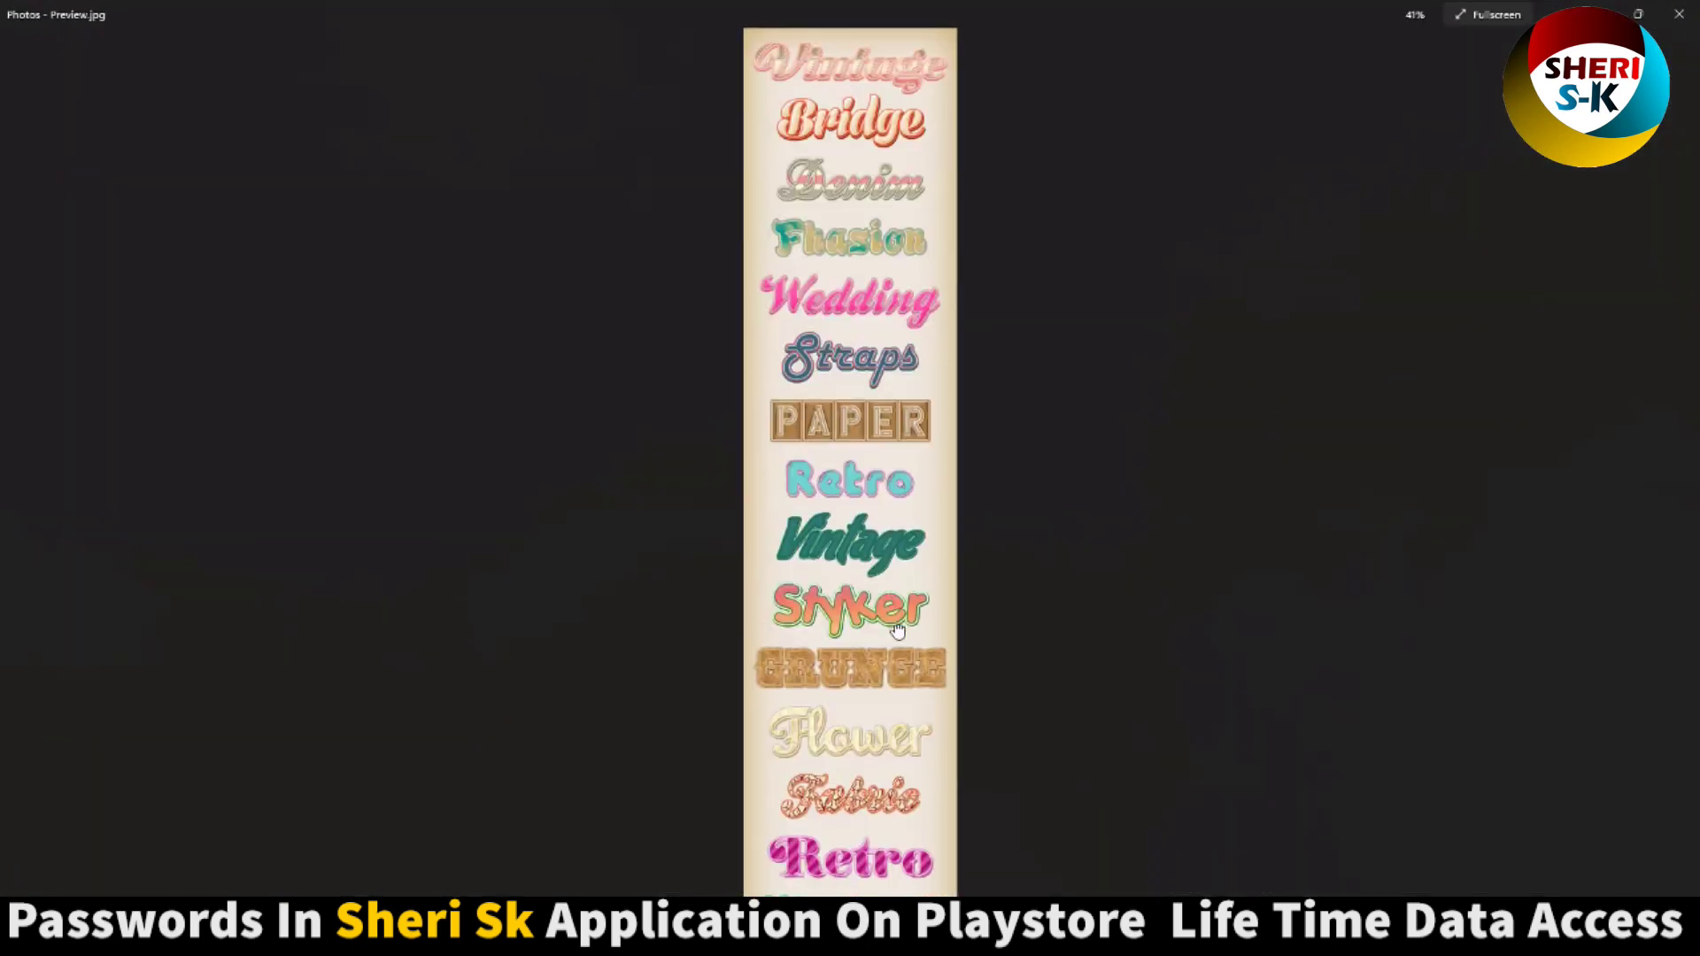
Step: Examine the retro and vintage text styles down the preview image, close it and return to the Photoshop Text Effects folder
{"action": "left_click_drag", "start_coordinate": [896, 630], "coordinate": [909, 412]}
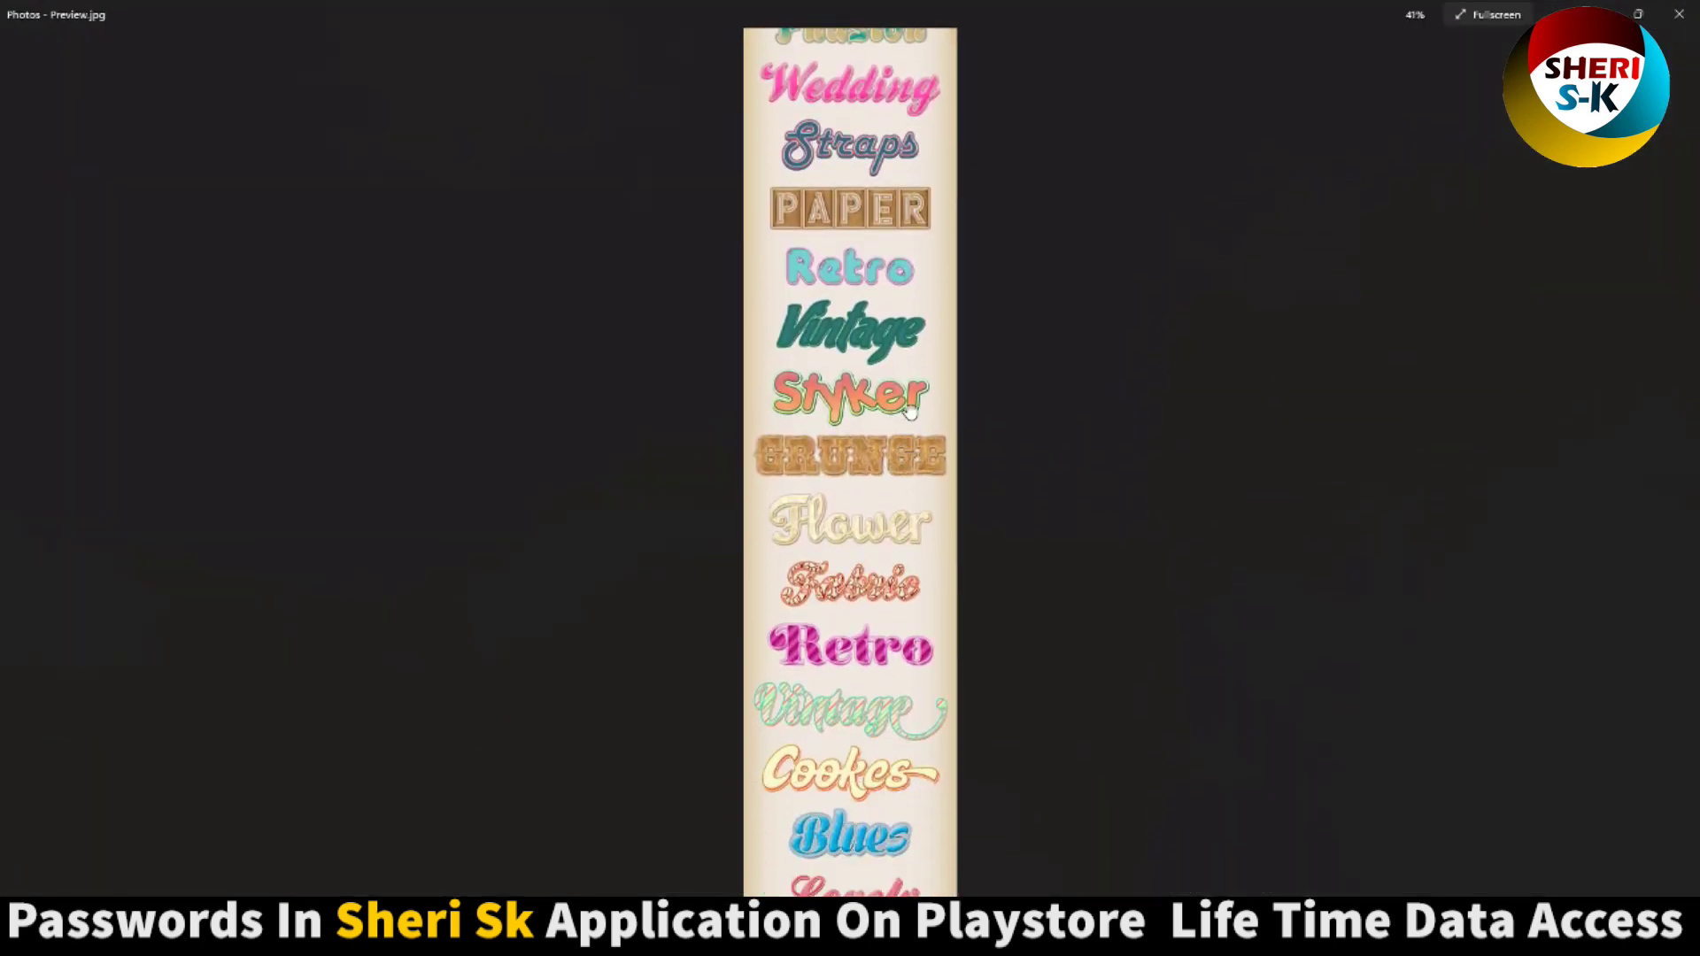
{"action": "scroll", "coordinate": [909, 413], "scroll_direction": "down", "scroll_amount": 5}
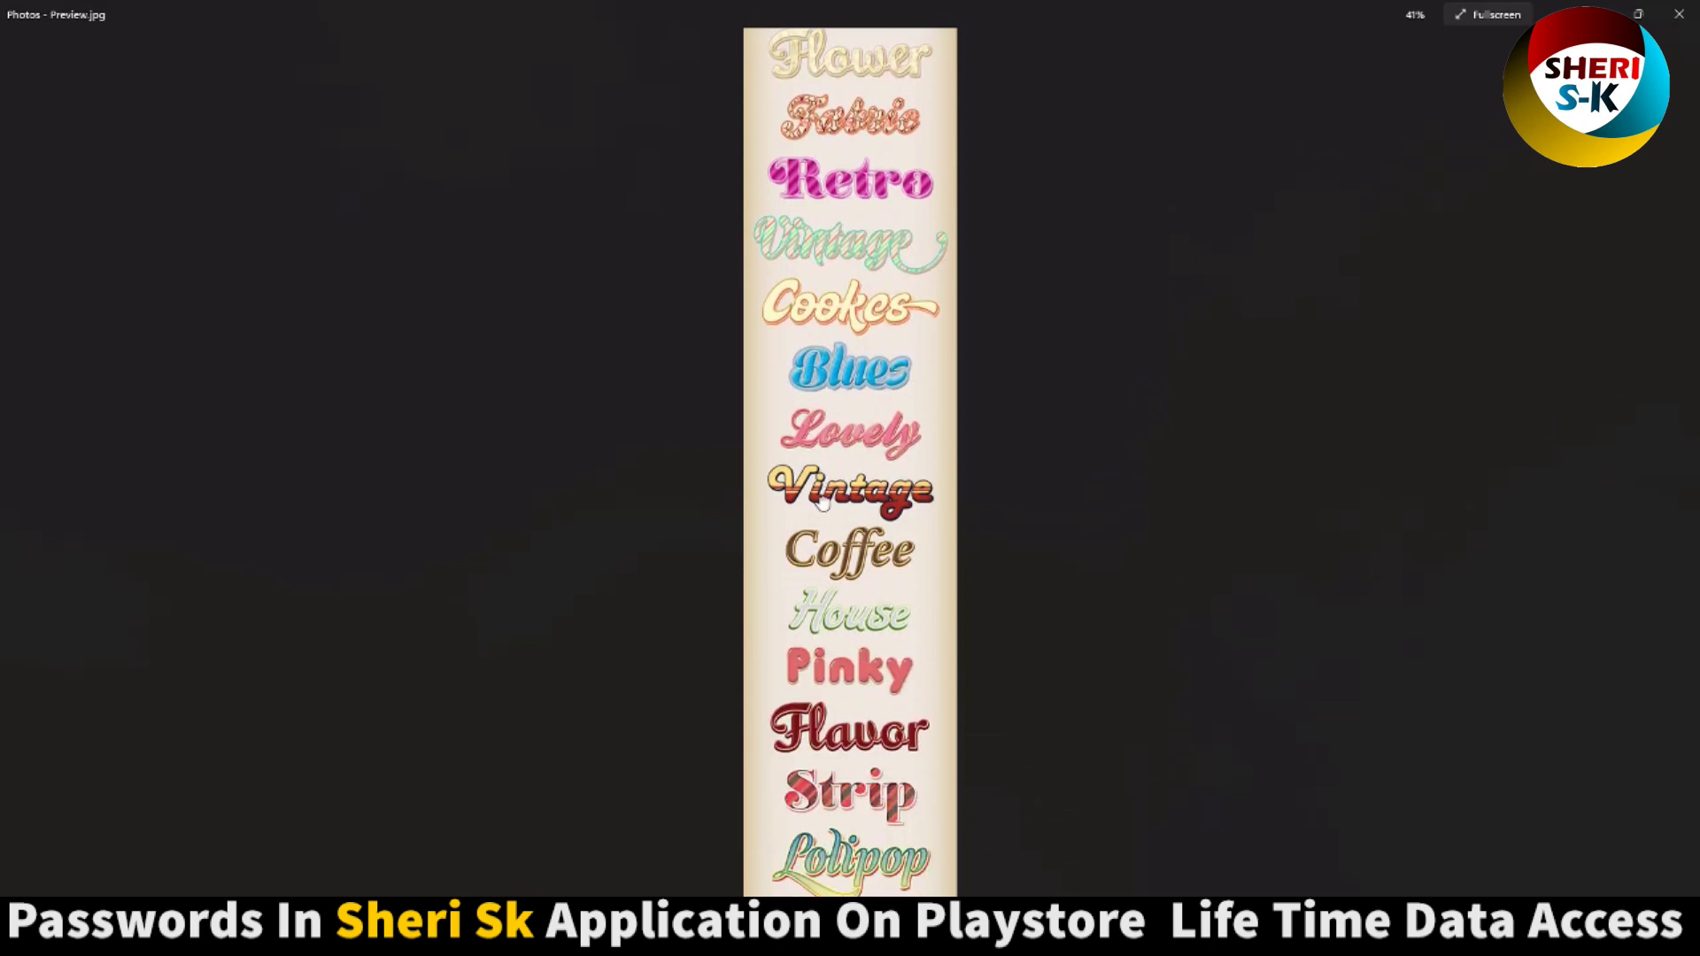
{"action": "scroll", "coordinate": [821, 502], "scroll_direction": "down", "scroll_amount": 8}
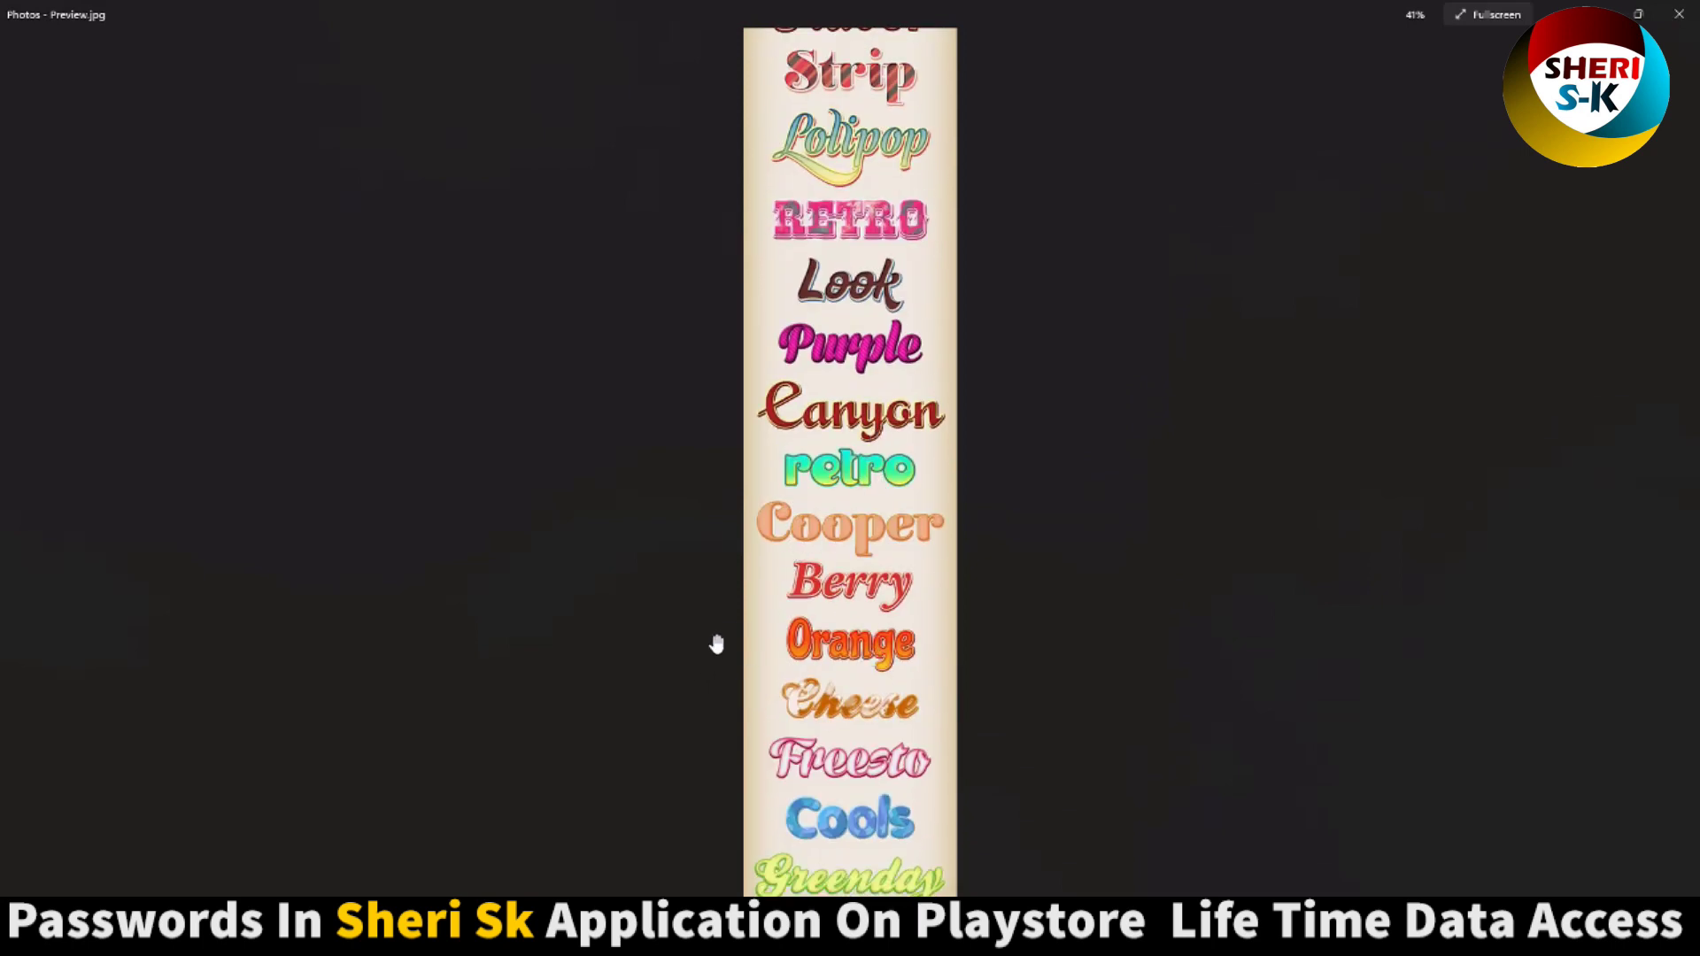
{"action": "scroll", "coordinate": [791, 607], "scroll_direction": "down", "scroll_amount": 1}
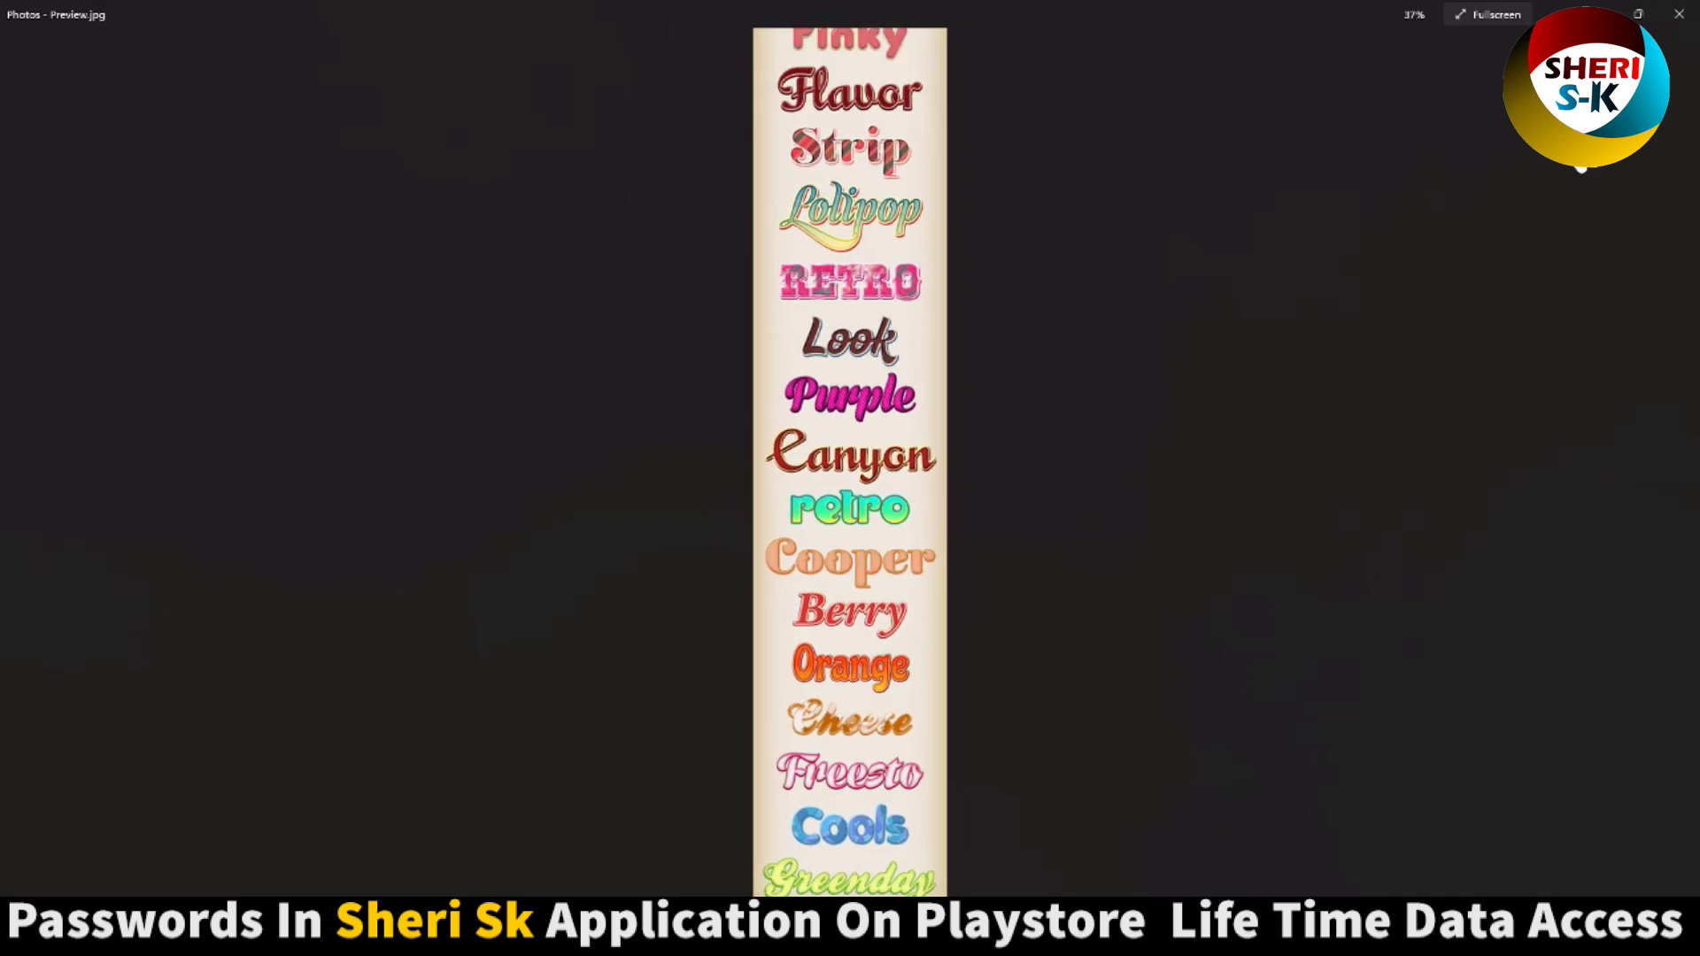
{"action": "left_click", "coordinate": [1677, 15]}
{"action": "left_click", "coordinate": [18, 91]}
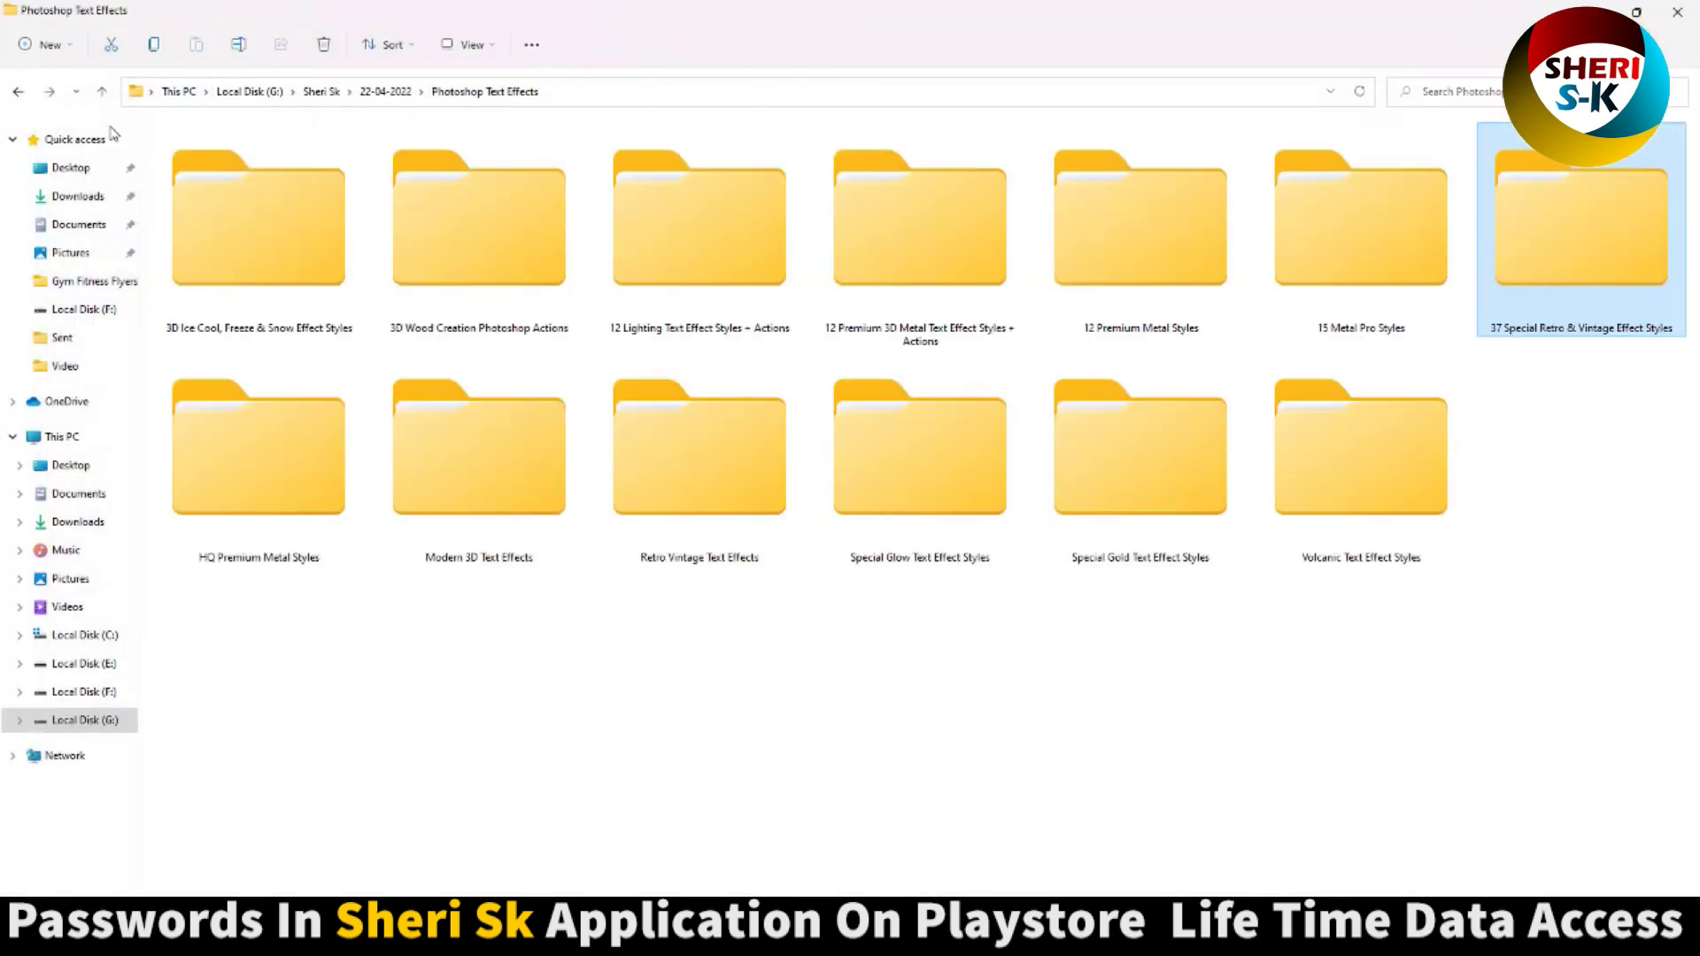
Step: Open the PSD from the HQ Premium Metal Styles folder in Windows Photo Viewer
{"action": "double_click", "coordinate": [273, 492]}
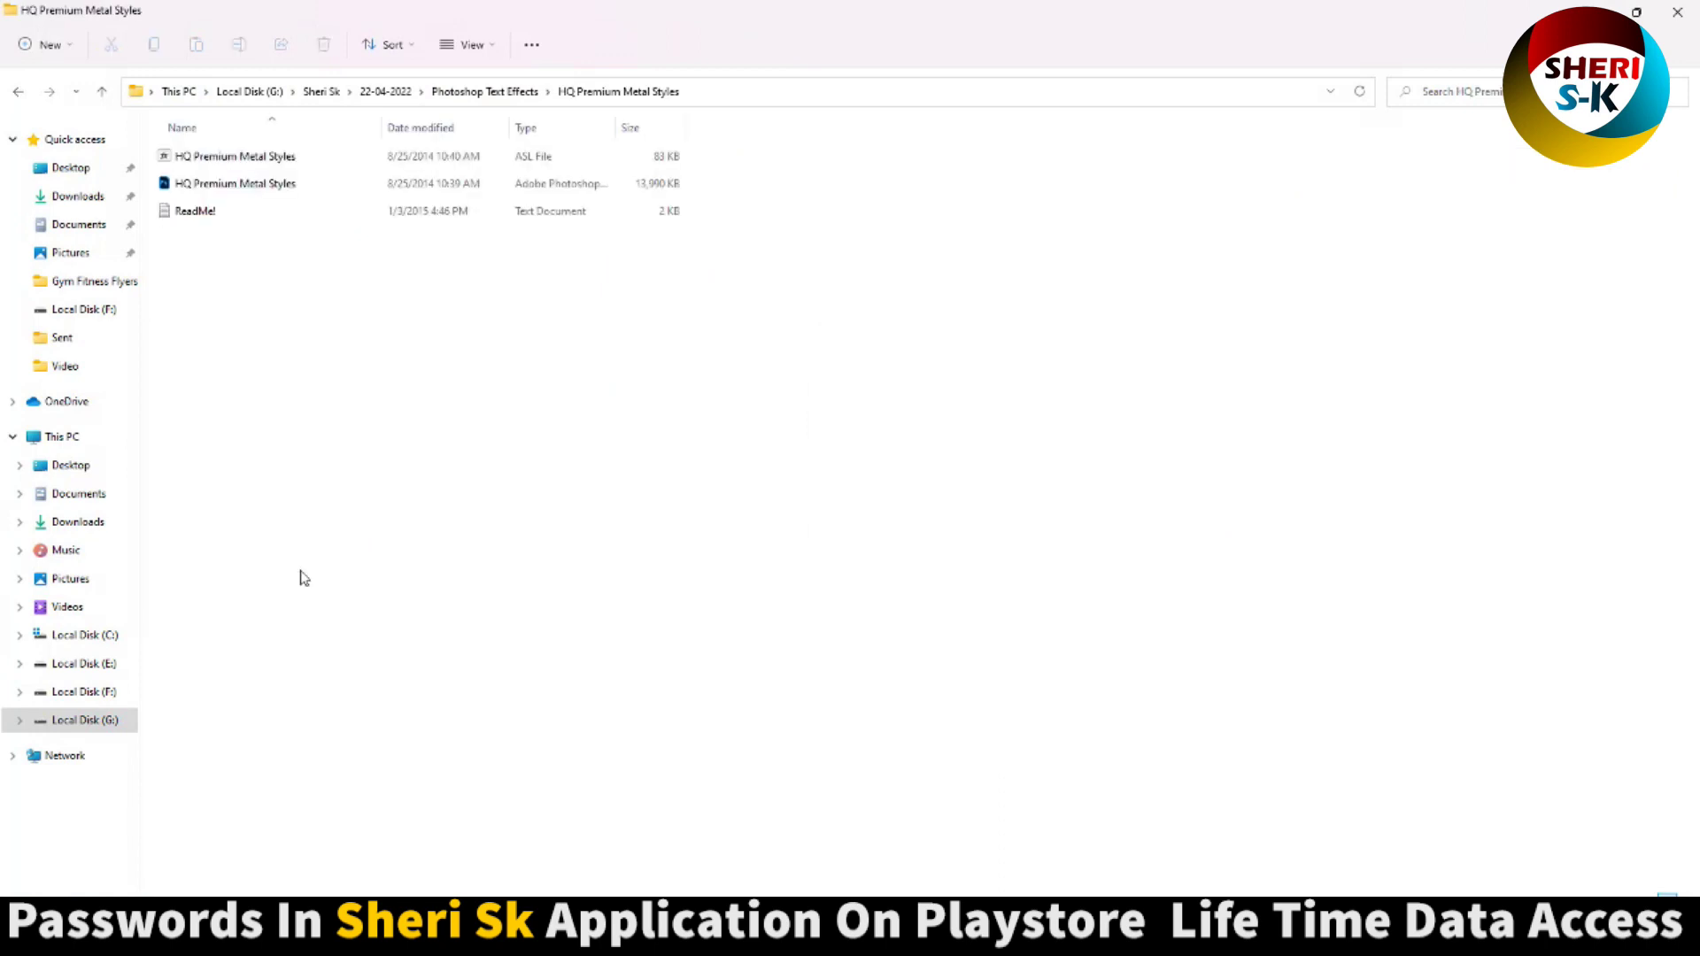
{"action": "scroll", "coordinate": [272, 330], "scroll_direction": "up", "scroll_amount": 3}
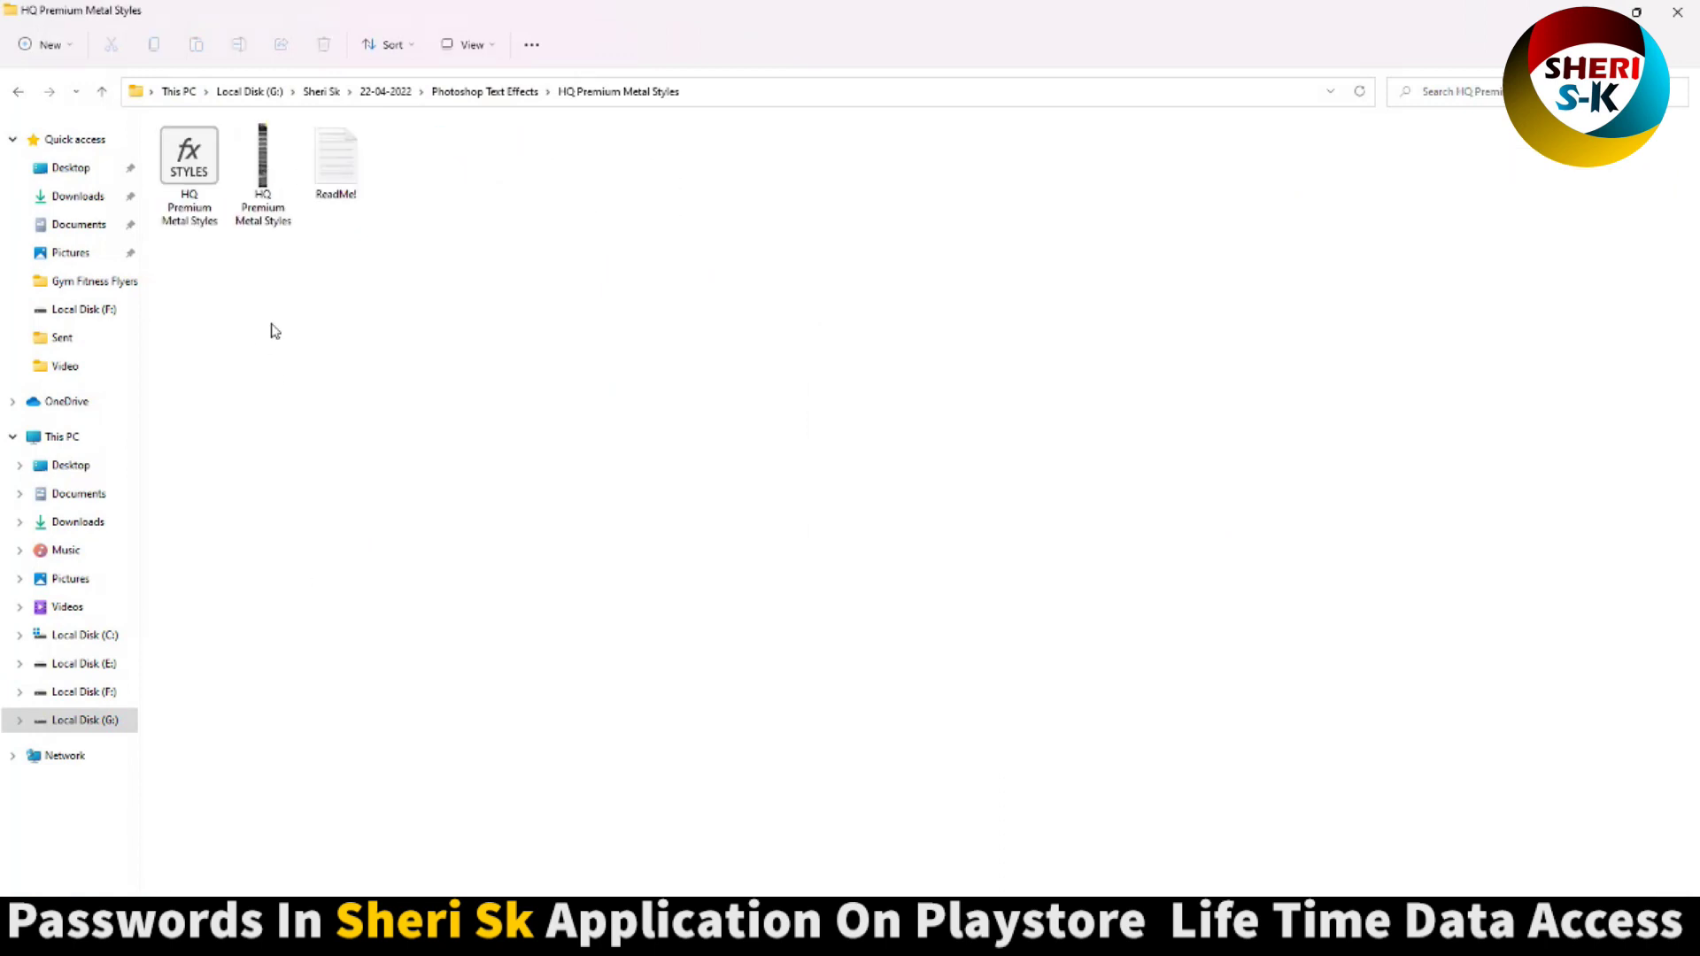
{"action": "right_click", "coordinate": [323, 193]}
{"action": "mouse_move", "coordinate": [443, 280]}
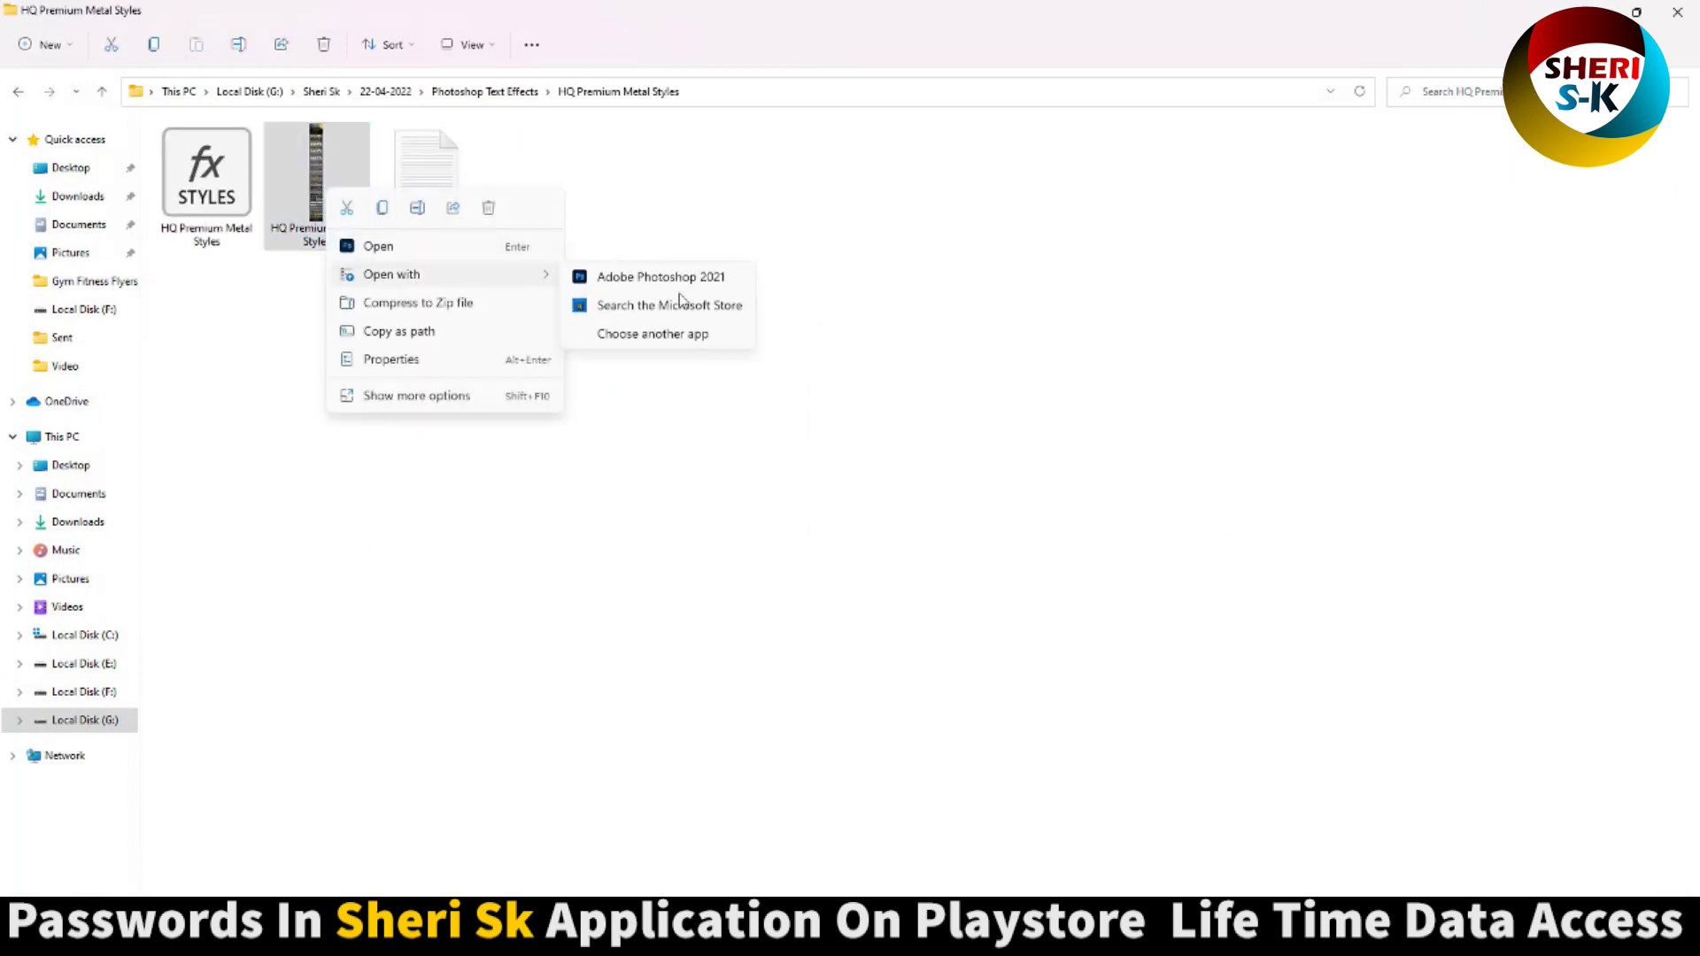
{"action": "left_click", "coordinate": [660, 328]}
{"action": "left_click", "coordinate": [782, 428]}
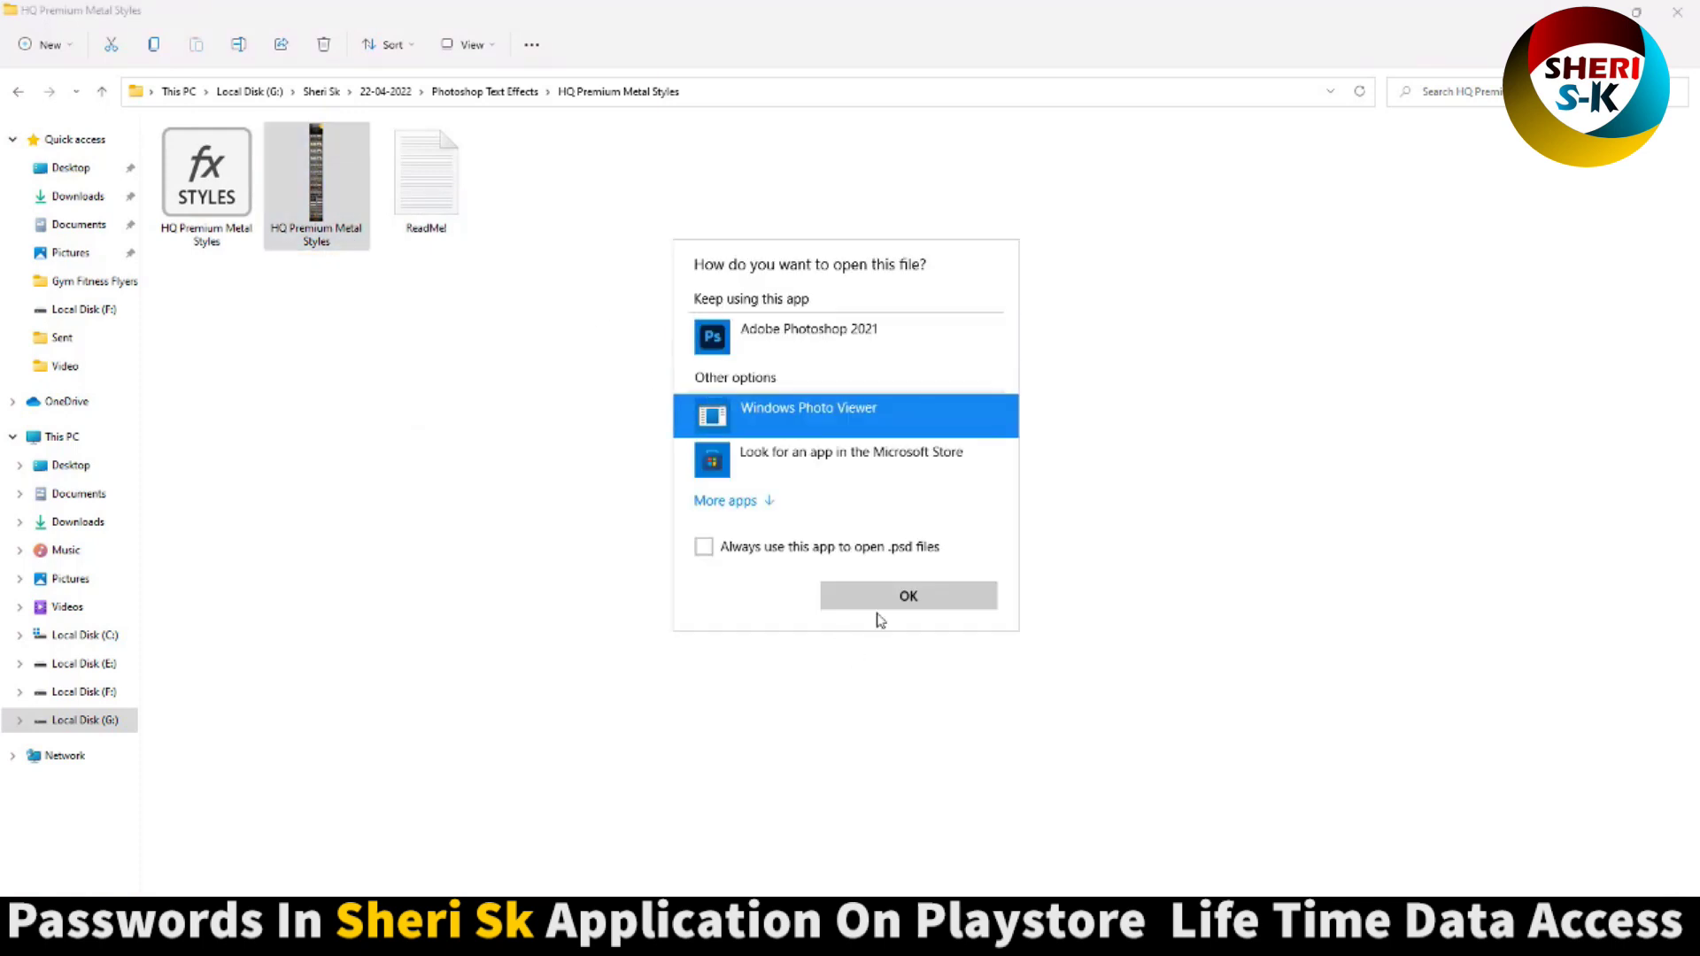
{"action": "left_click", "coordinate": [885, 597]}
Step: Examine the HQ metal styles up close, close the image and return to the Photoshop Text Effects folder
{"action": "scroll", "coordinate": [906, 209], "scroll_direction": "up", "scroll_amount": 3}
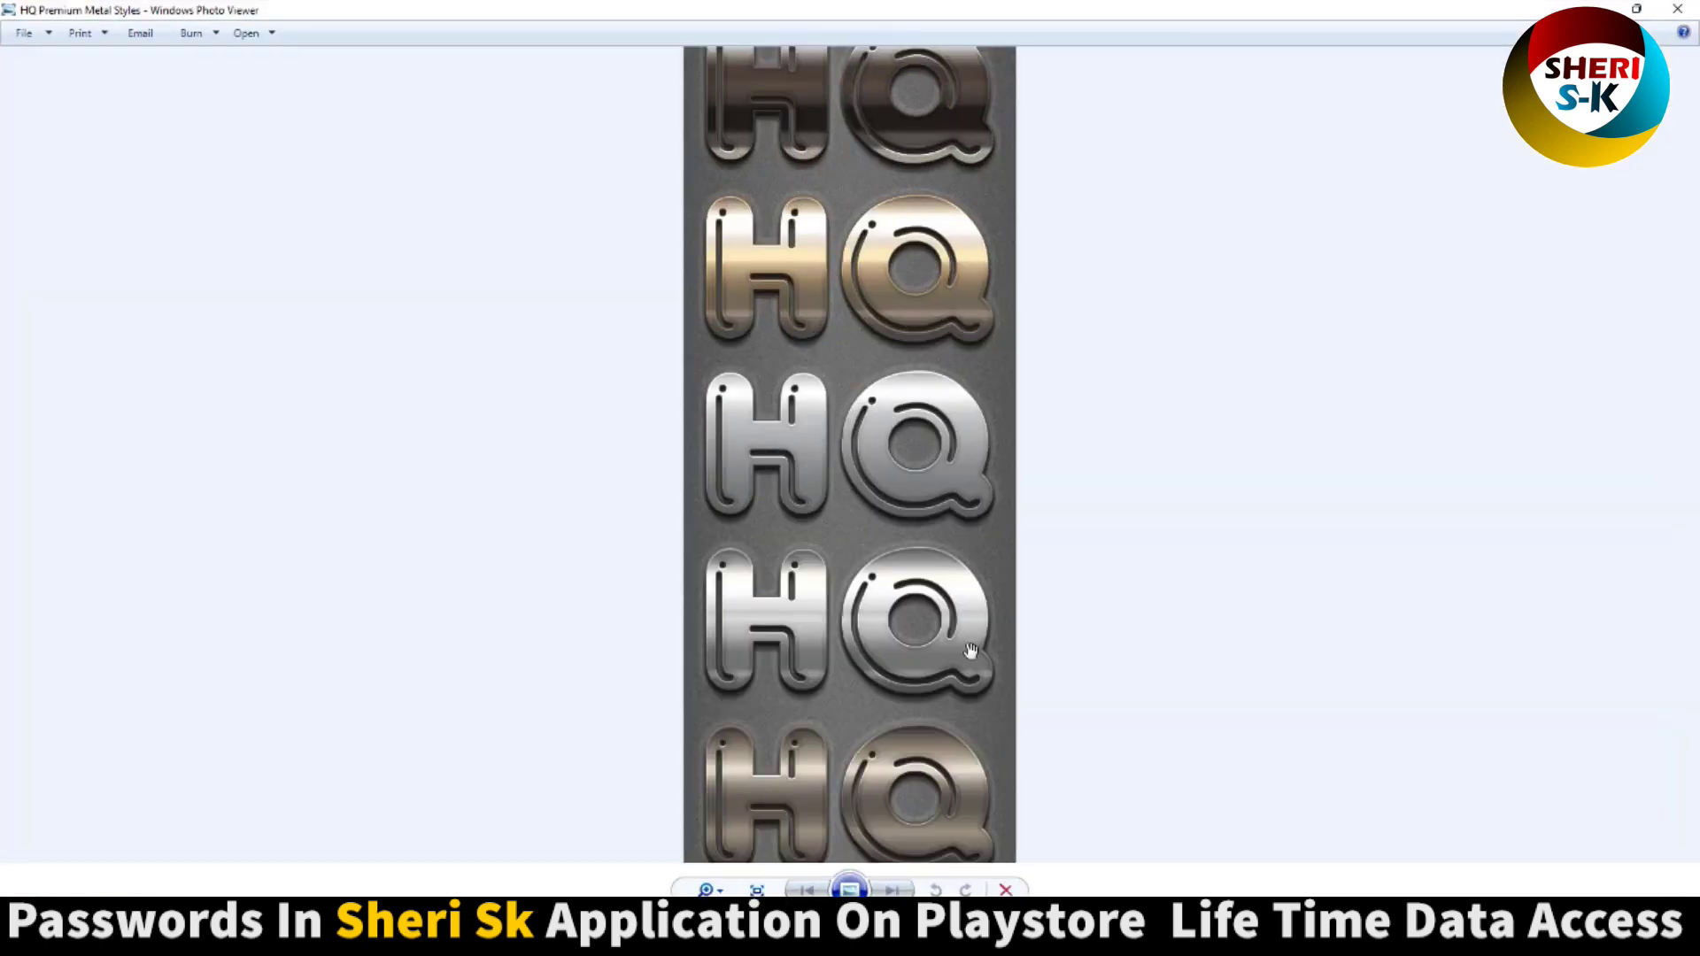
{"action": "left_click_drag", "start_coordinate": [968, 652], "coordinate": [896, 309]}
{"action": "scroll", "coordinate": [935, 592], "scroll_direction": "down", "scroll_amount": 3}
{"action": "left_click", "coordinate": [1676, 9]}
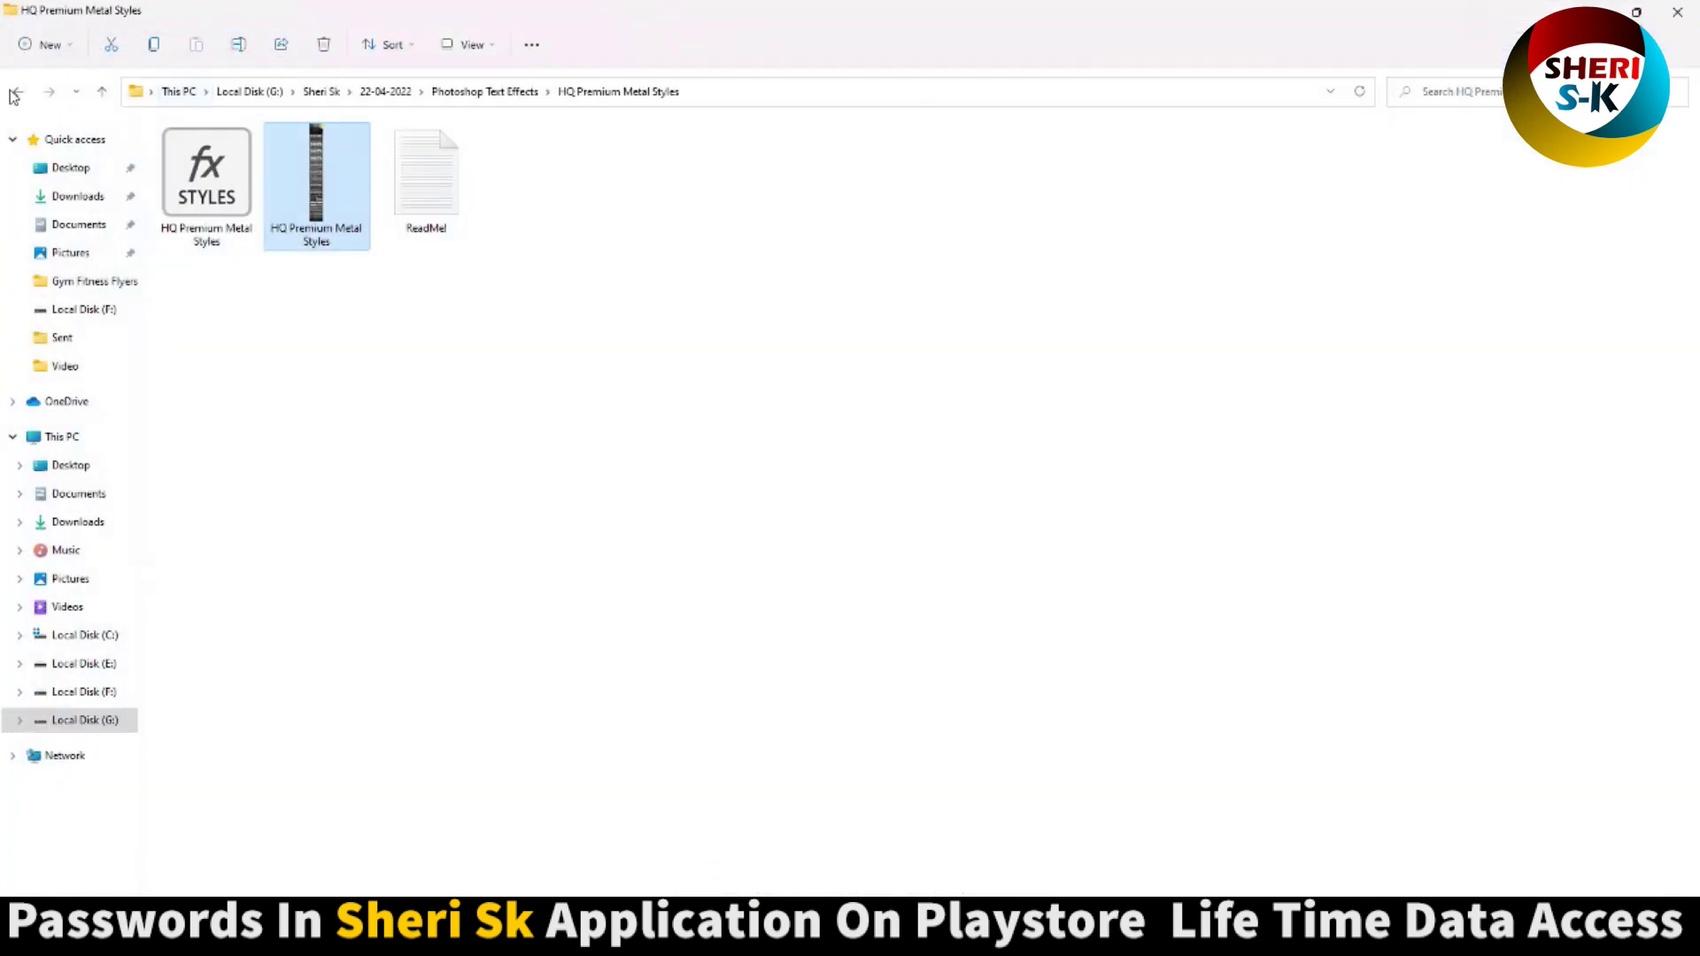
{"action": "left_click", "coordinate": [18, 91]}
Step: Look into the Modern 3D Text Effects GO.1 subfolder of Modern 3D Text Effects with enlarged file thumbnails
{"action": "double_click", "coordinate": [544, 449]}
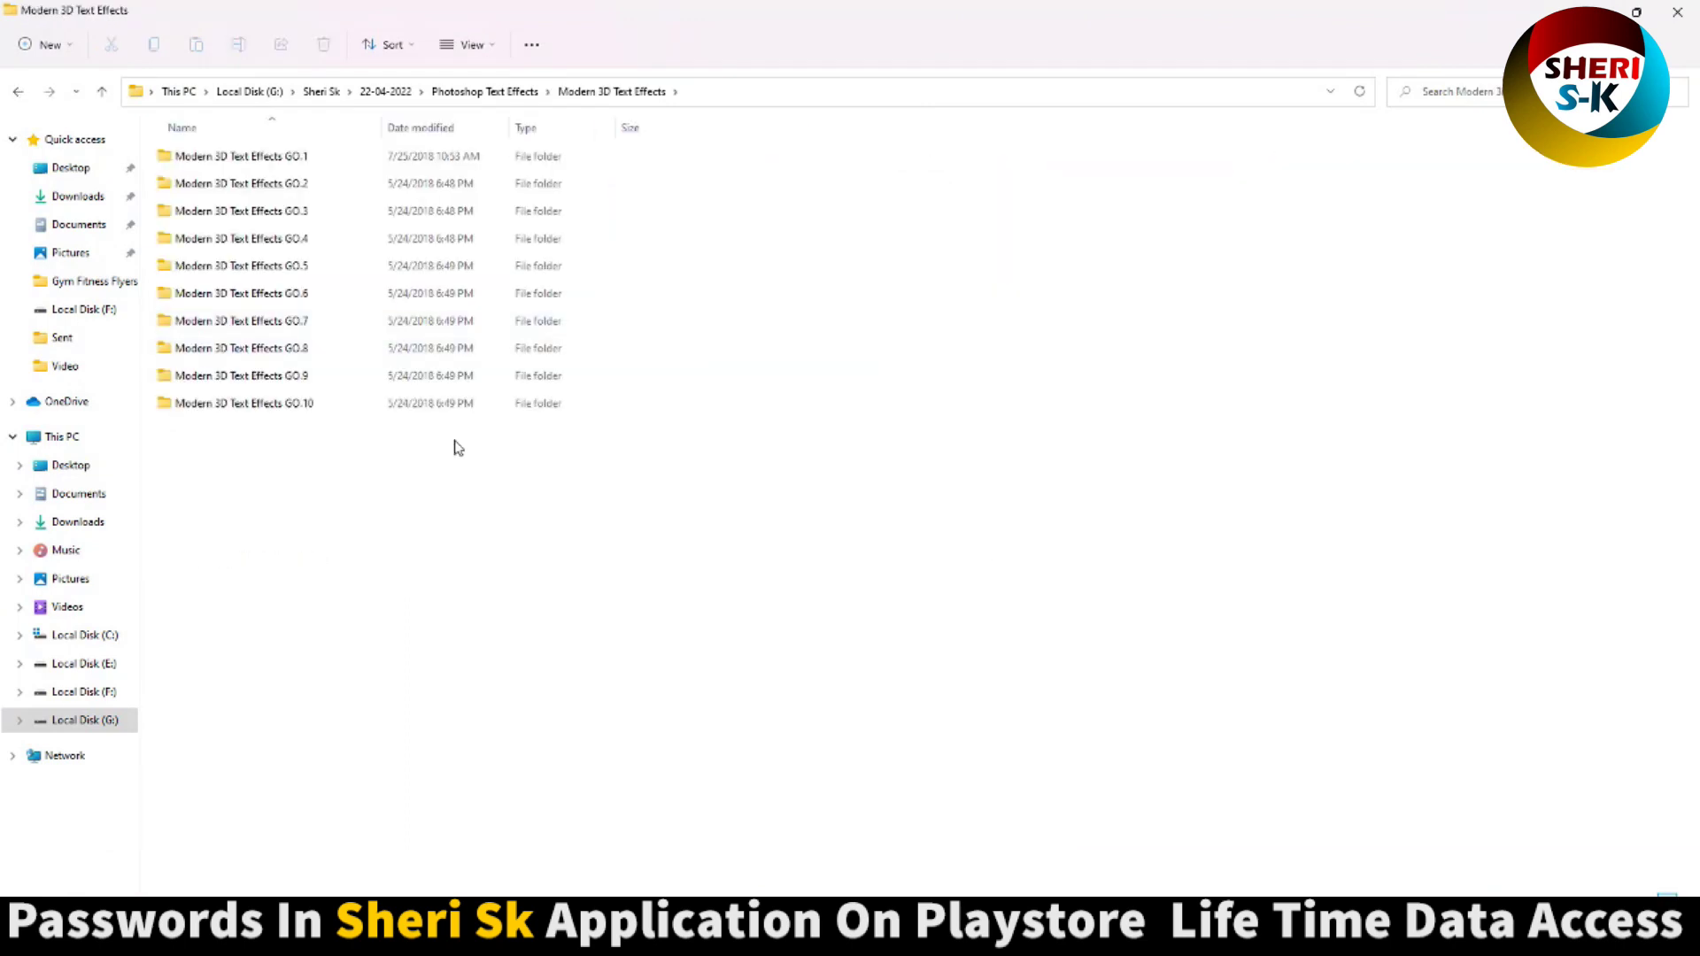
{"action": "scroll", "coordinate": [458, 447], "scroll_direction": "up", "scroll_amount": 5, "text": "ctrl"}
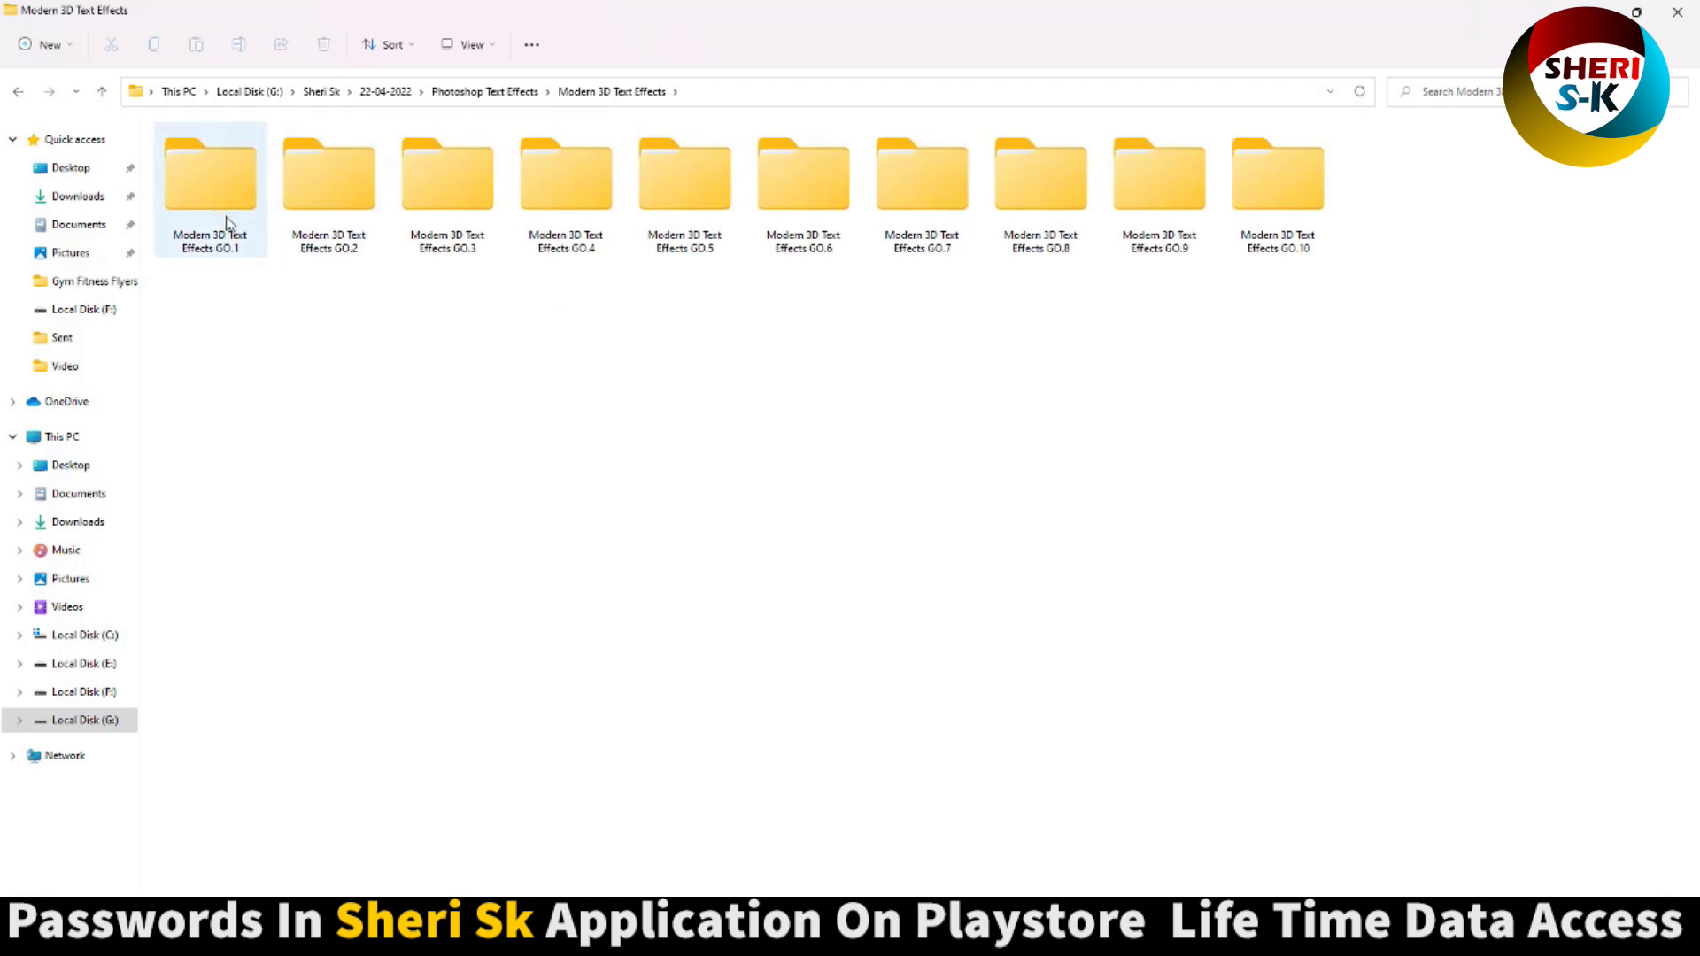
{"action": "double_click", "coordinate": [232, 219]}
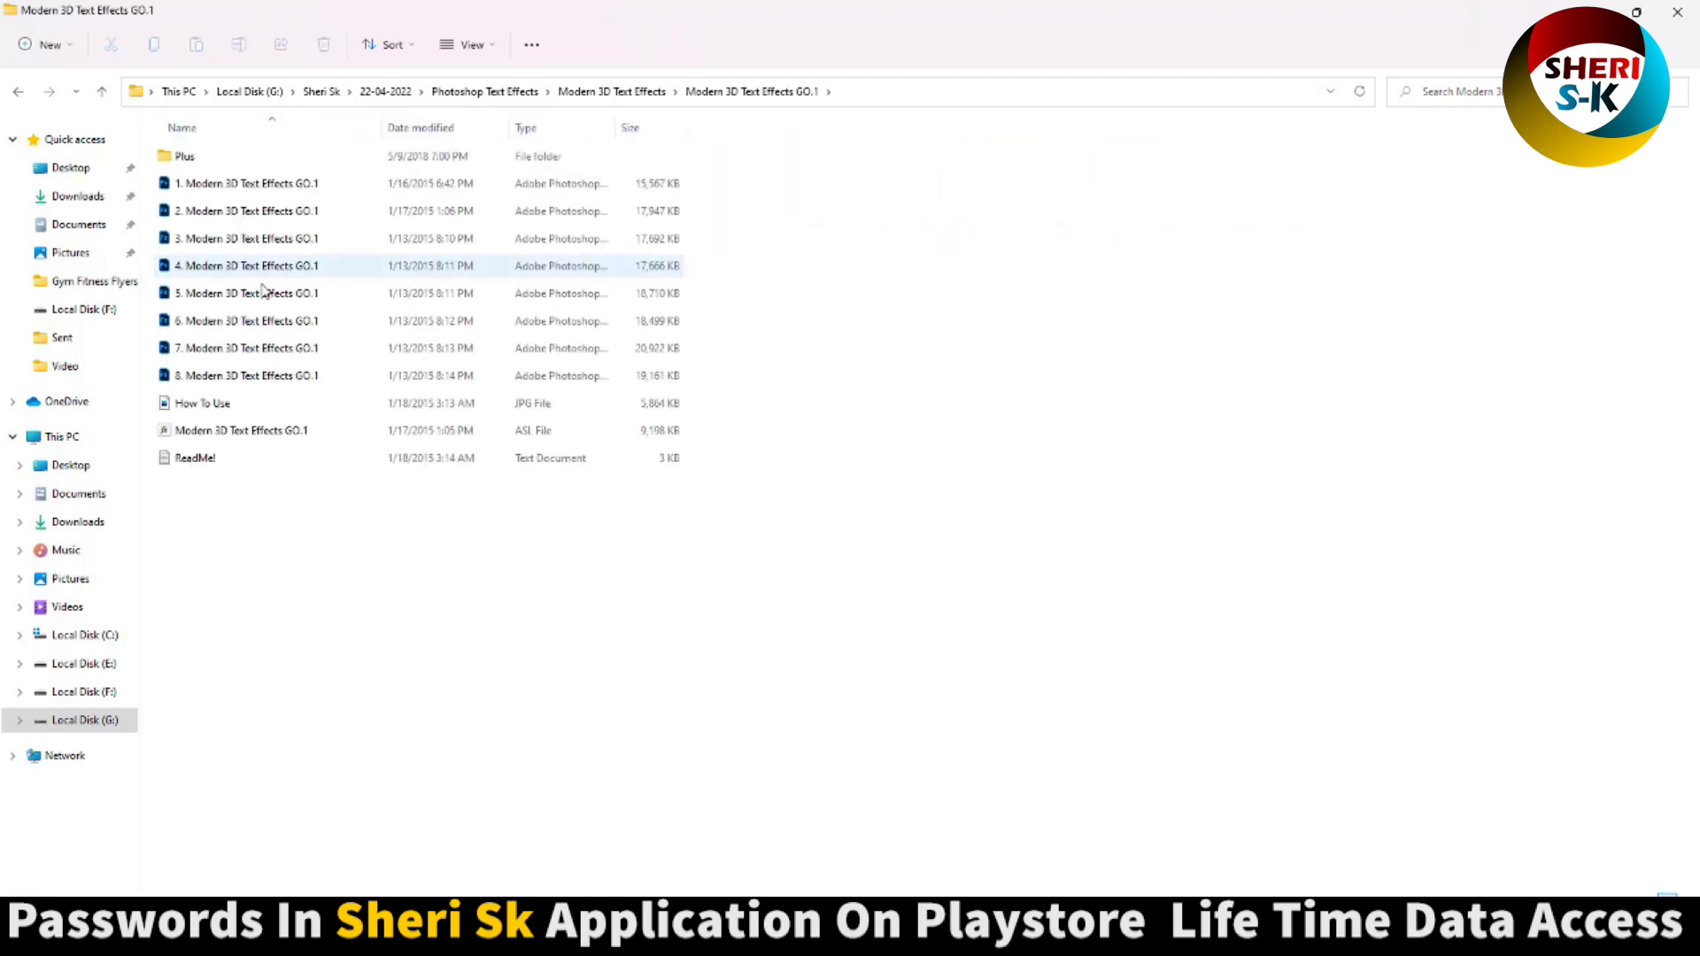
{"action": "scroll", "coordinate": [273, 327], "scroll_direction": "up", "scroll_amount": 3, "text": "ctrl"}
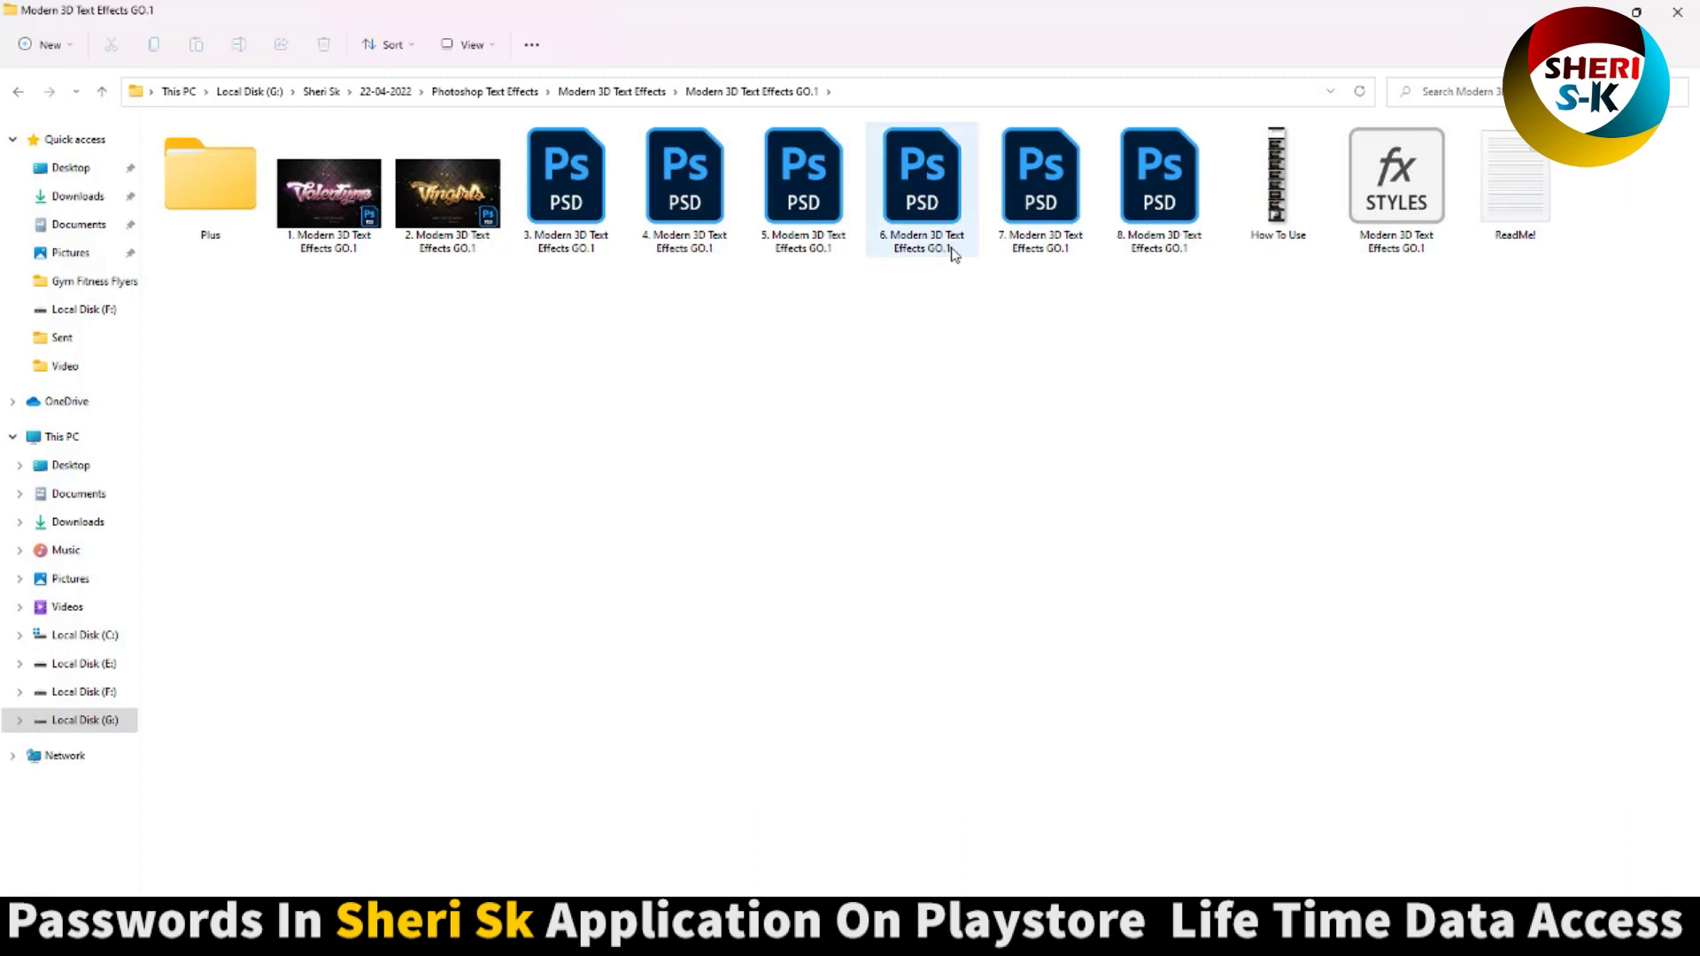
Step: Switch to the Modern 3D Text Effects GO.2 subfolder and enlarge its thumbnails to preview the text effects
{"action": "left_click", "coordinate": [18, 91]}
{"action": "double_click", "coordinate": [334, 209]}
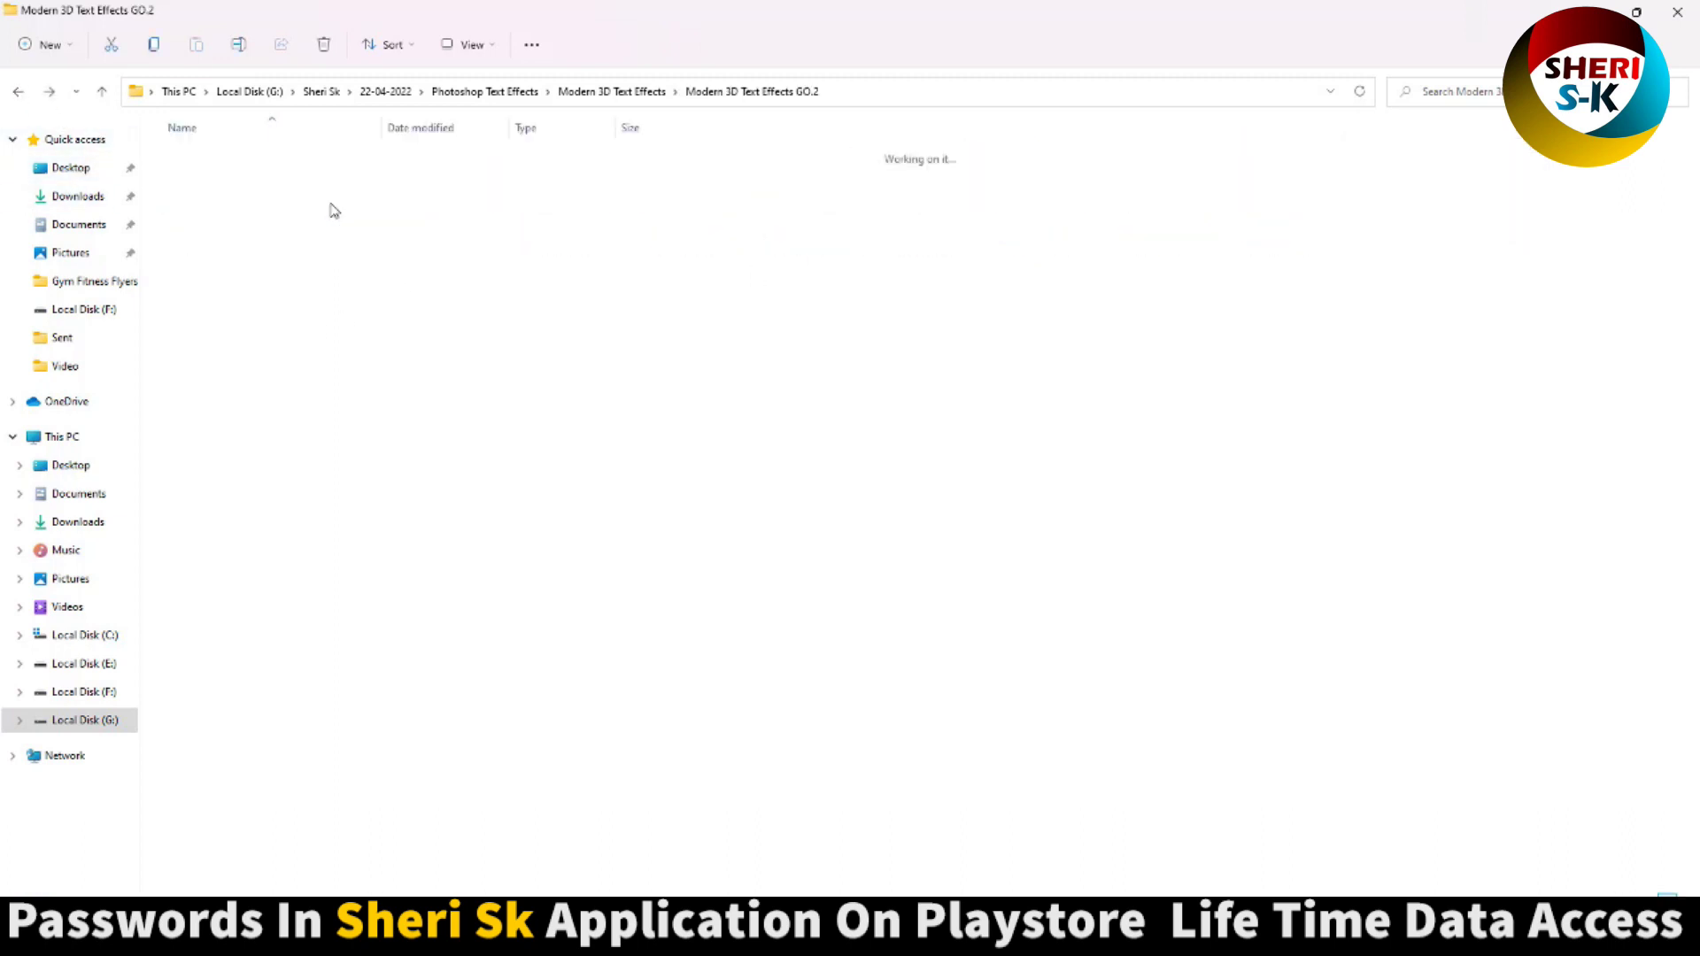
{"action": "scroll", "coordinate": [334, 300], "scroll_direction": "up", "scroll_amount": 2, "text": "ctrl"}
{"action": "scroll", "coordinate": [336, 303], "scroll_direction": "up", "scroll_amount": 3, "text": "ctrl"}
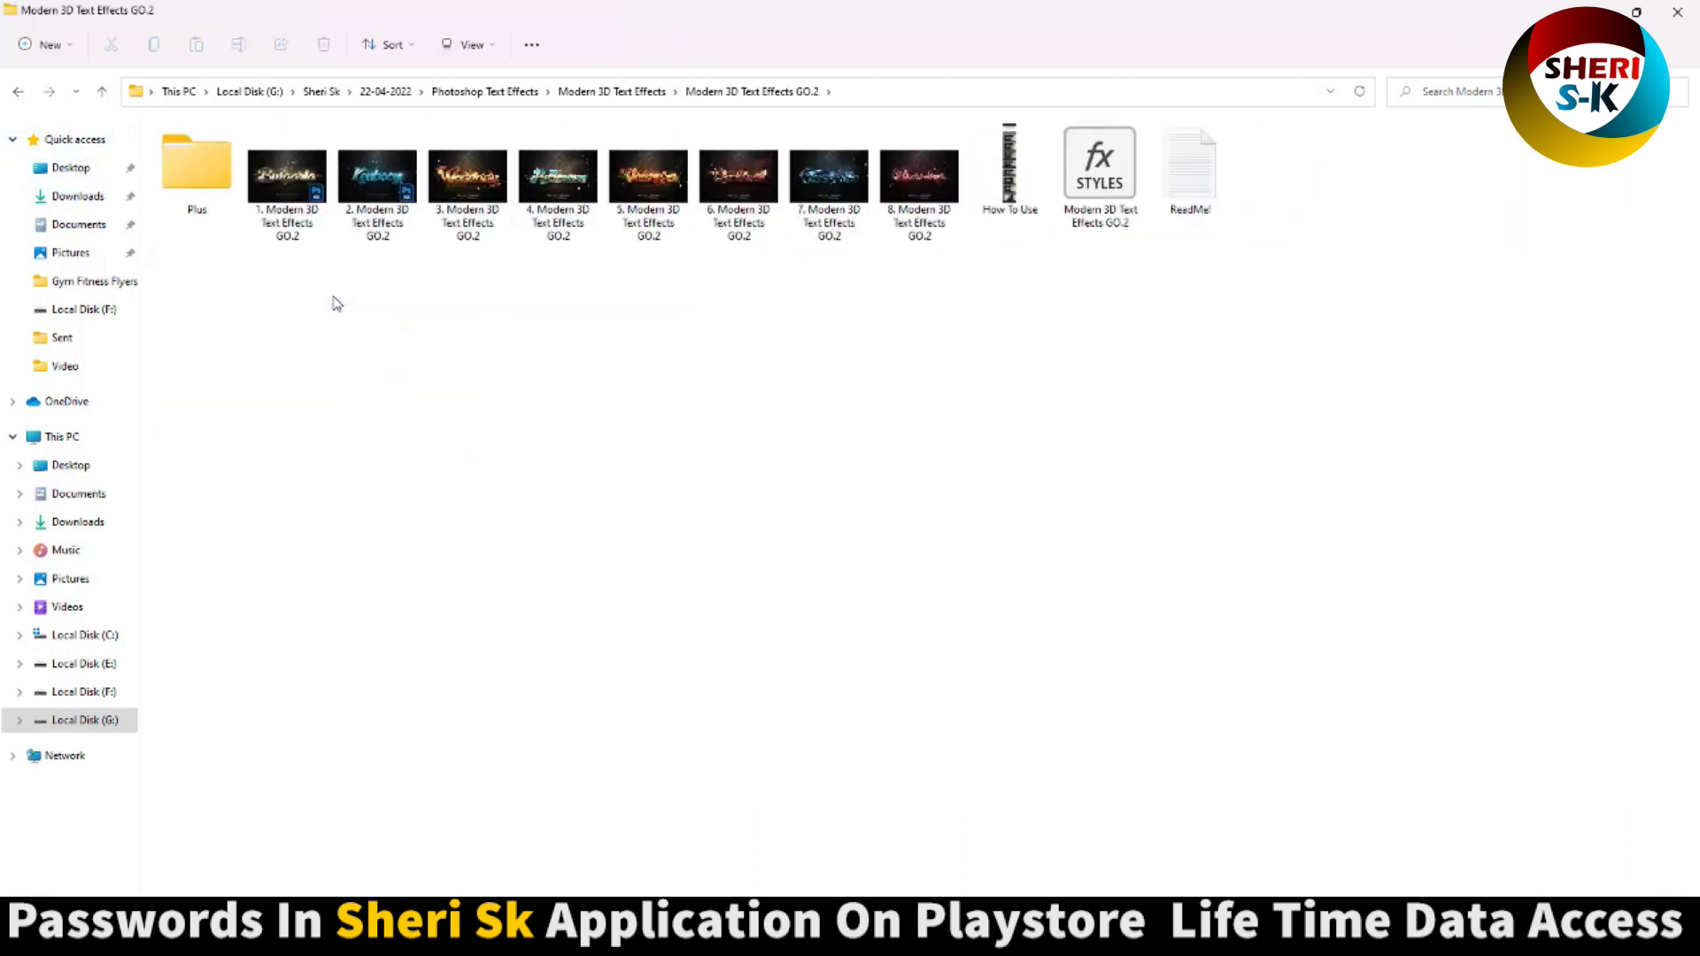
Step: Open the "2. Modern 3D Text Effects GO.2" PSD in Photoshop and open the contents of its Your Text Here! smart object
{"action": "left_click", "coordinate": [609, 238]}
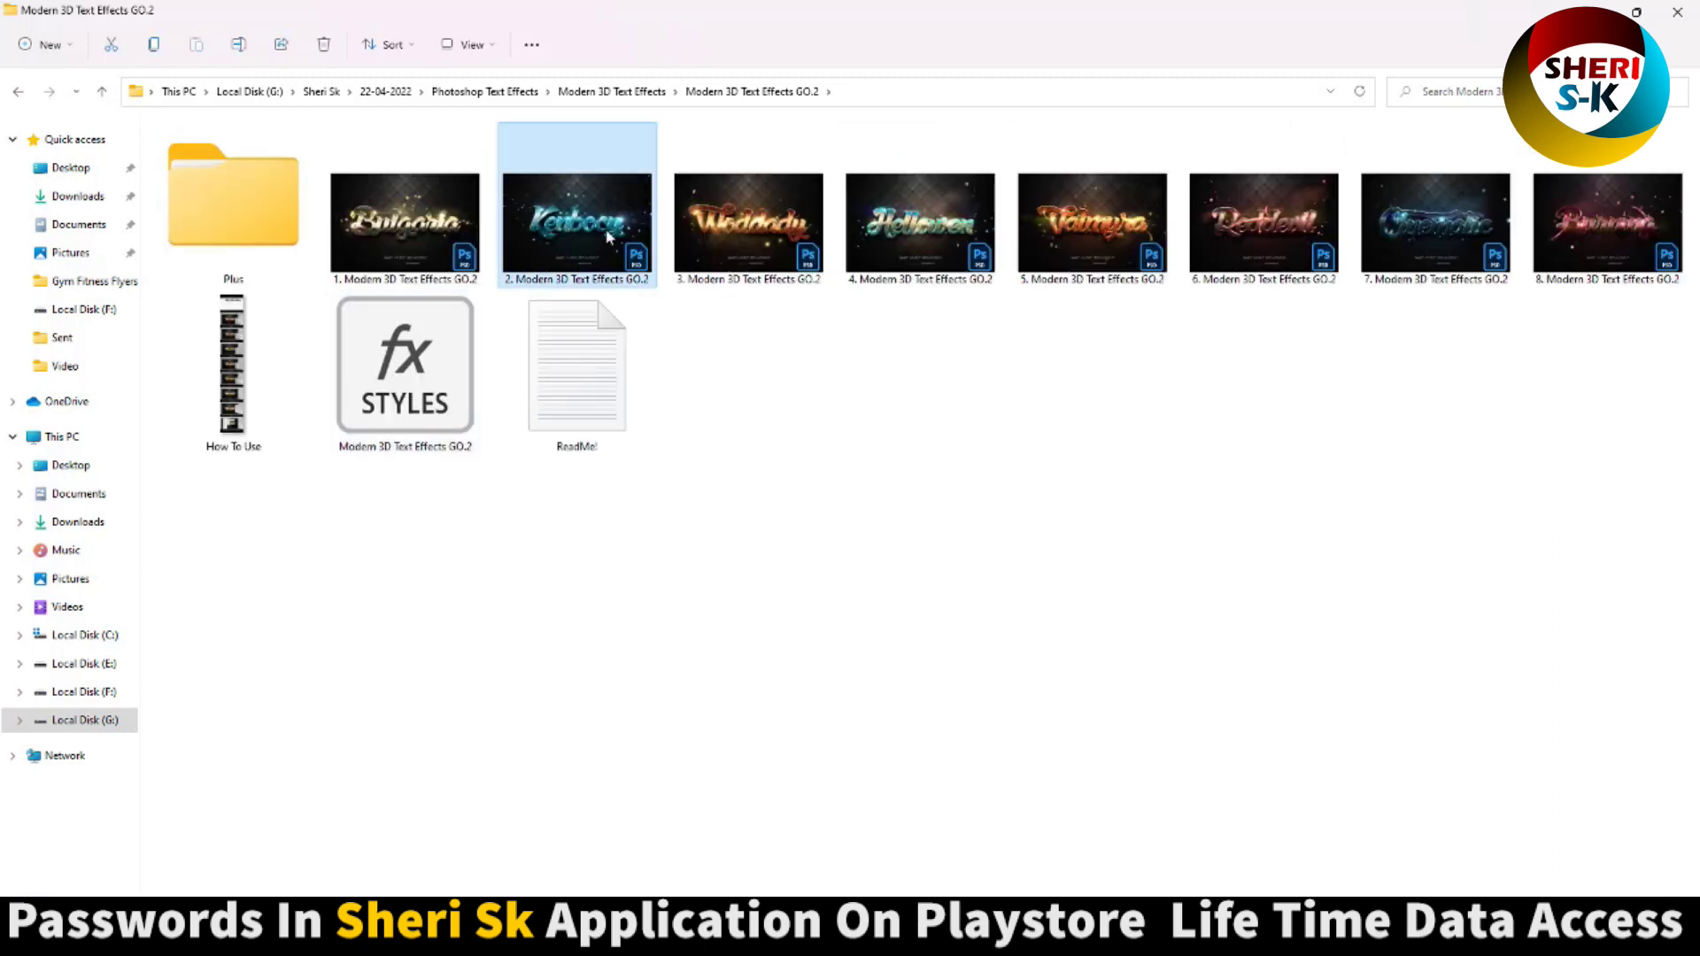
{"action": "double_click", "coordinate": [594, 224]}
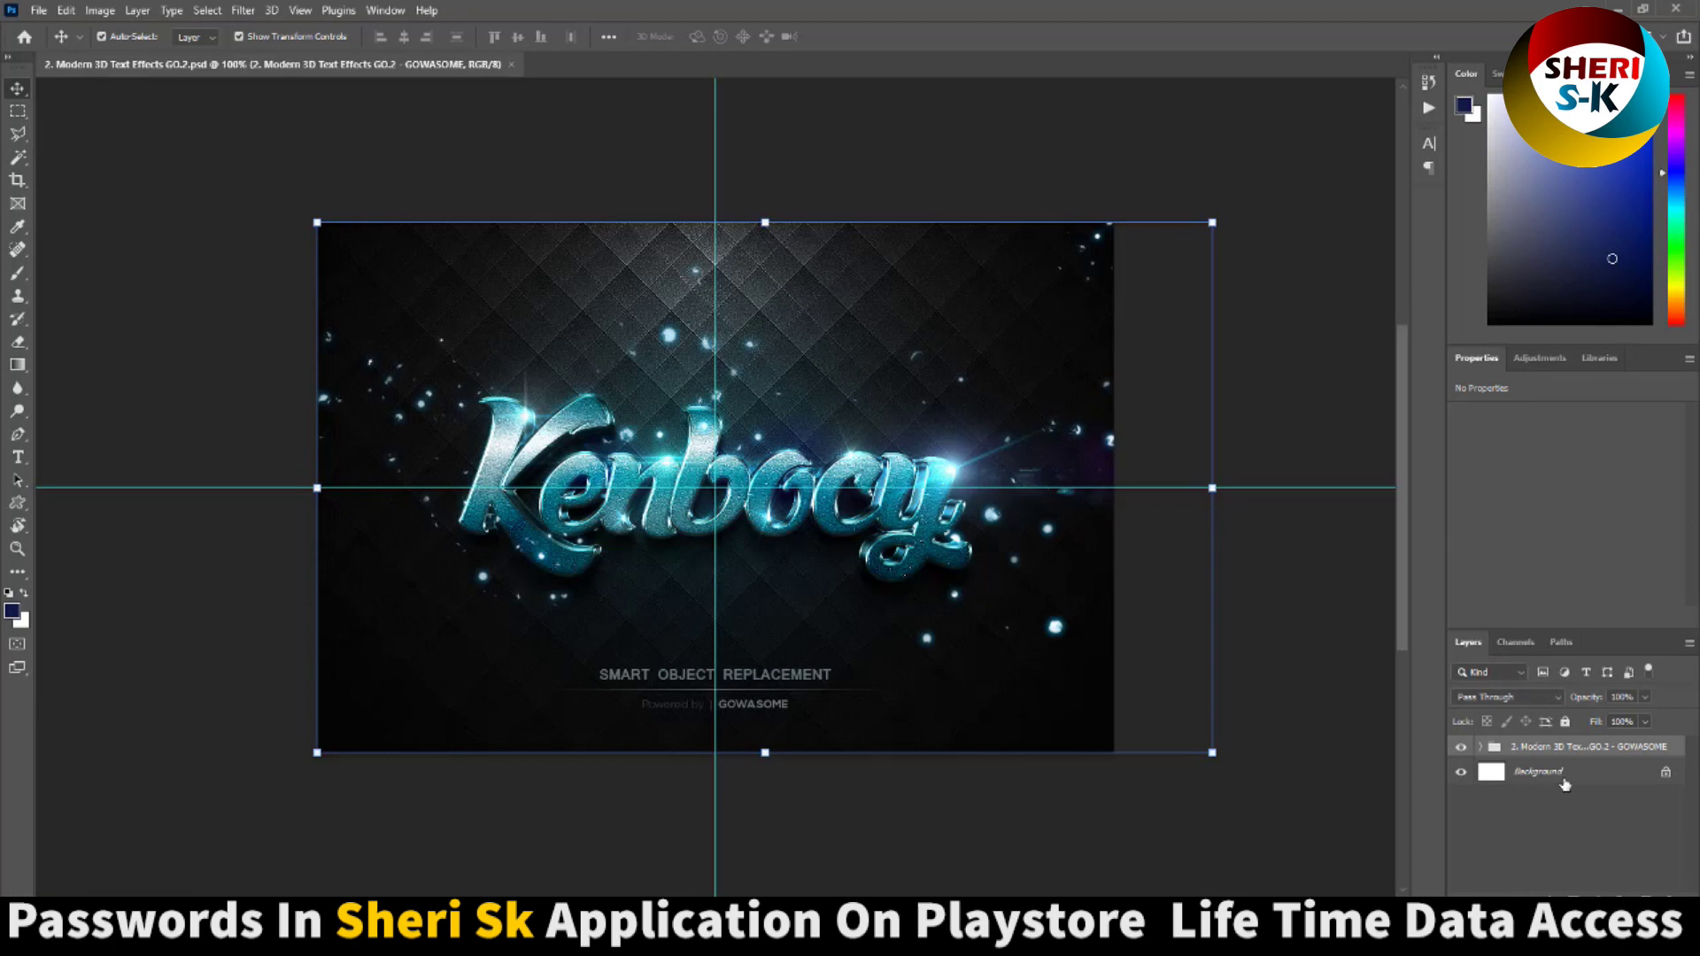
{"action": "left_click", "coordinate": [1481, 748]}
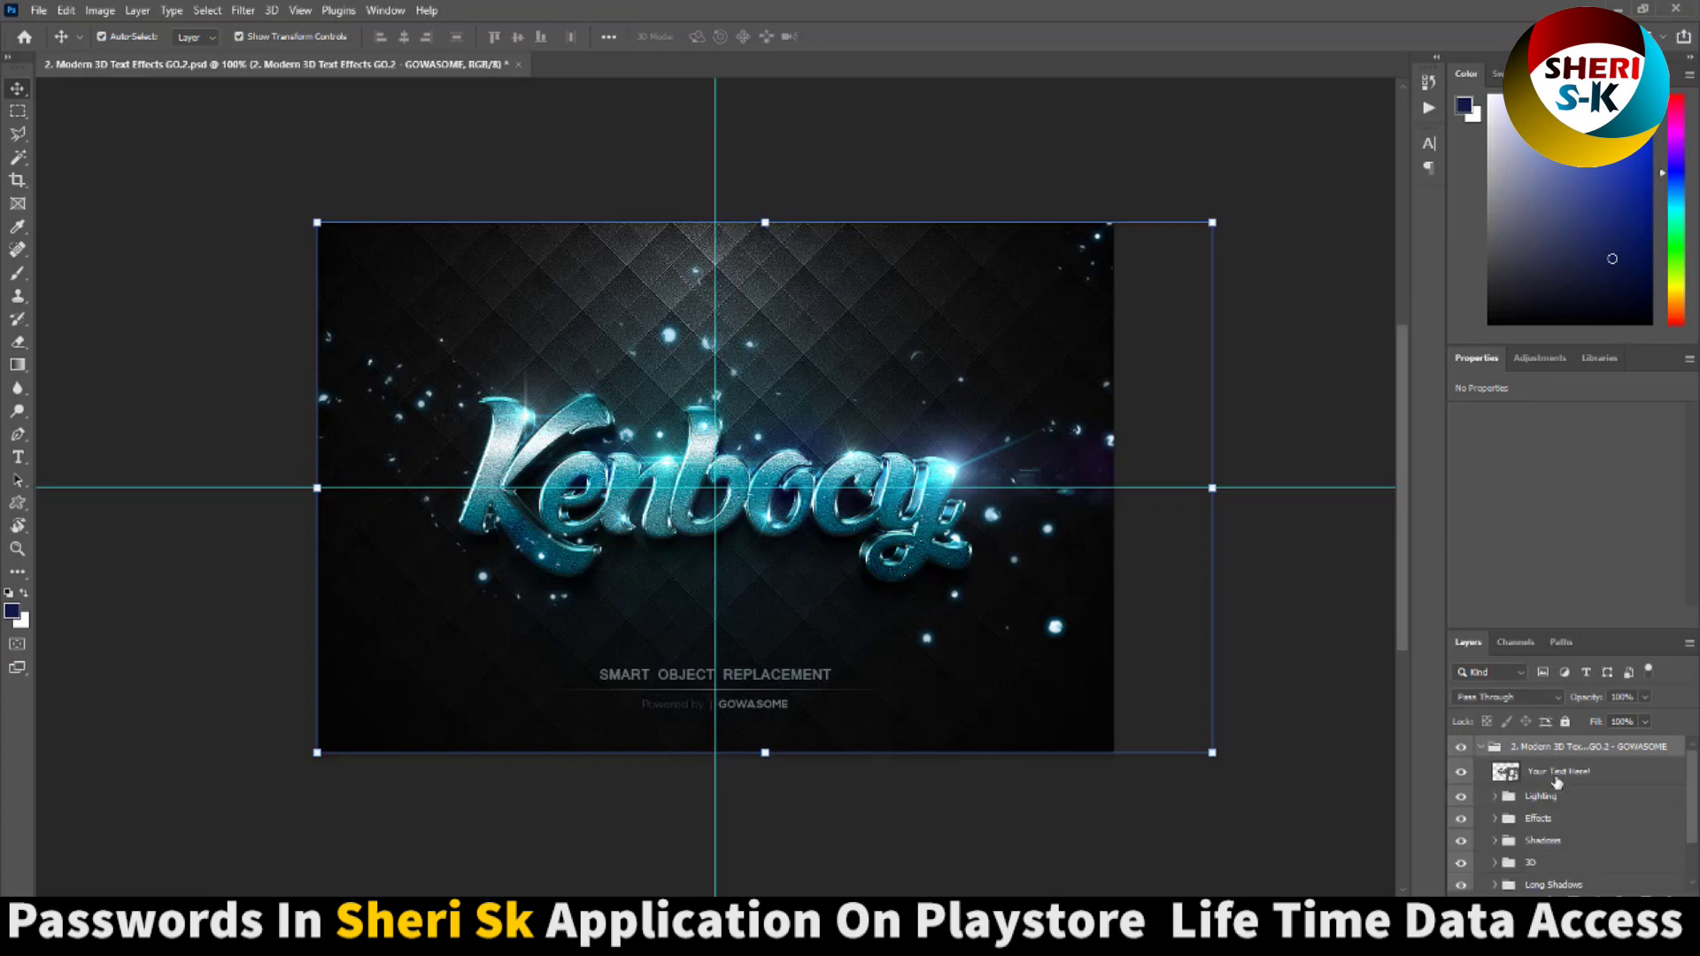
{"action": "left_click", "coordinate": [1514, 785]}
{"action": "double_click", "coordinate": [1507, 772]}
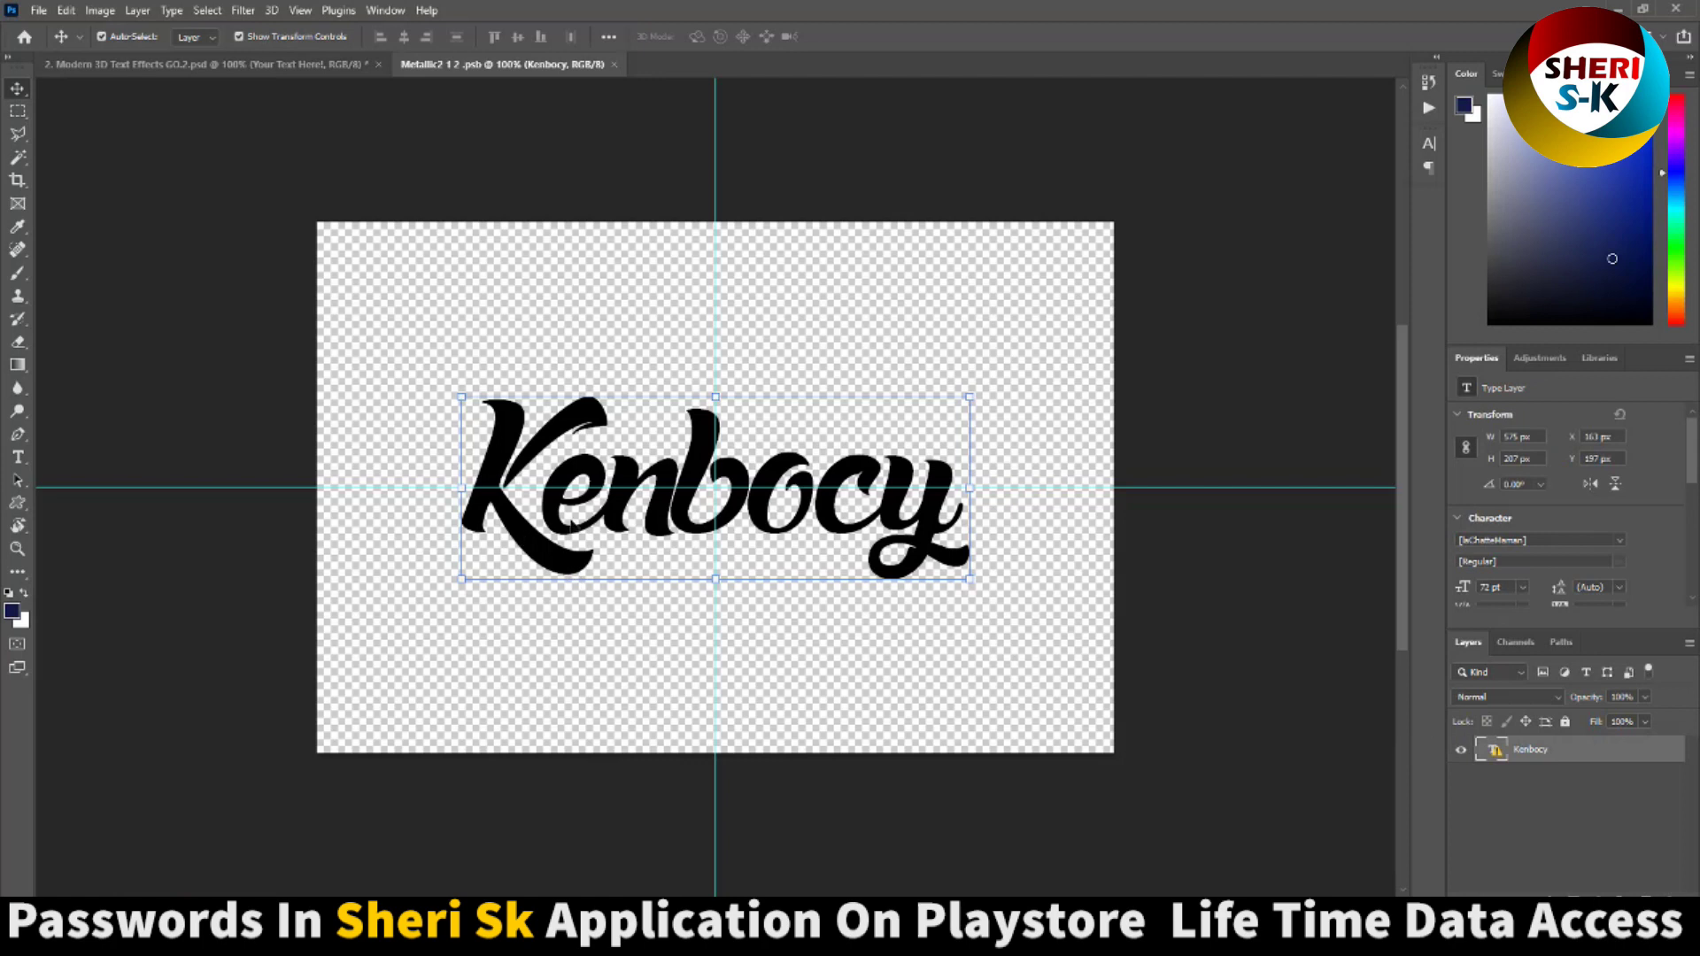
Step: Replace the Kenbocy text layer's missing font with the default and set the text size to 48 pt
{"action": "left_click", "coordinate": [15, 457]}
{"action": "left_click", "coordinate": [542, 405]}
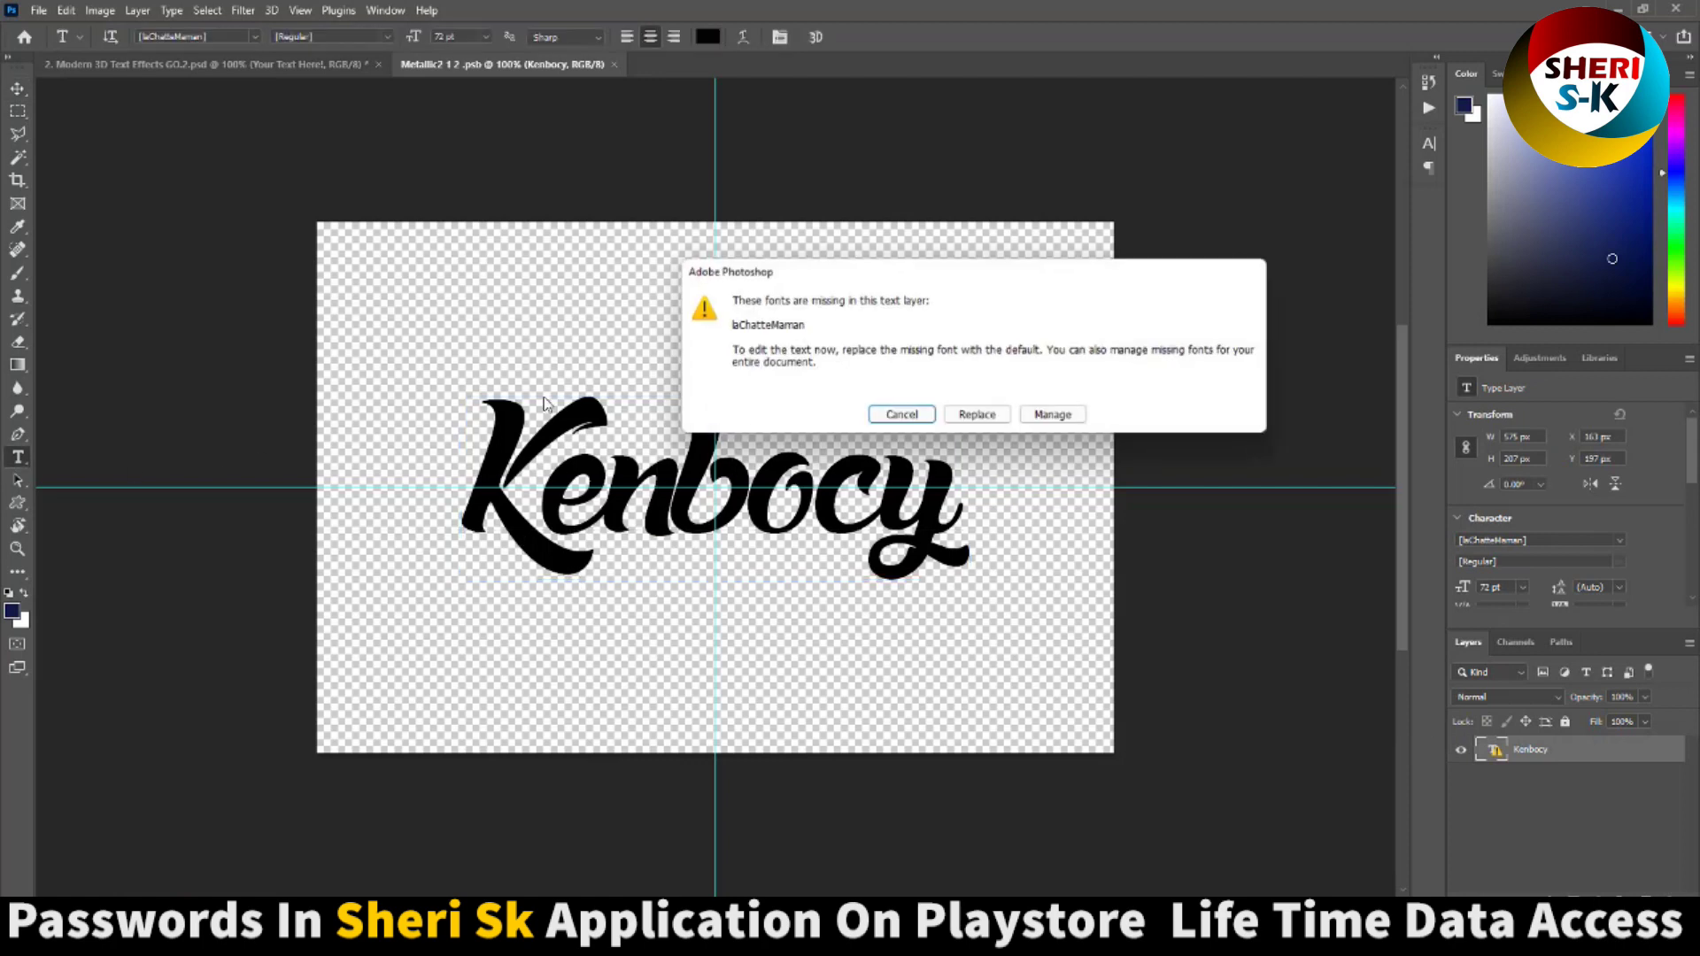
{"action": "left_click", "coordinate": [977, 415]}
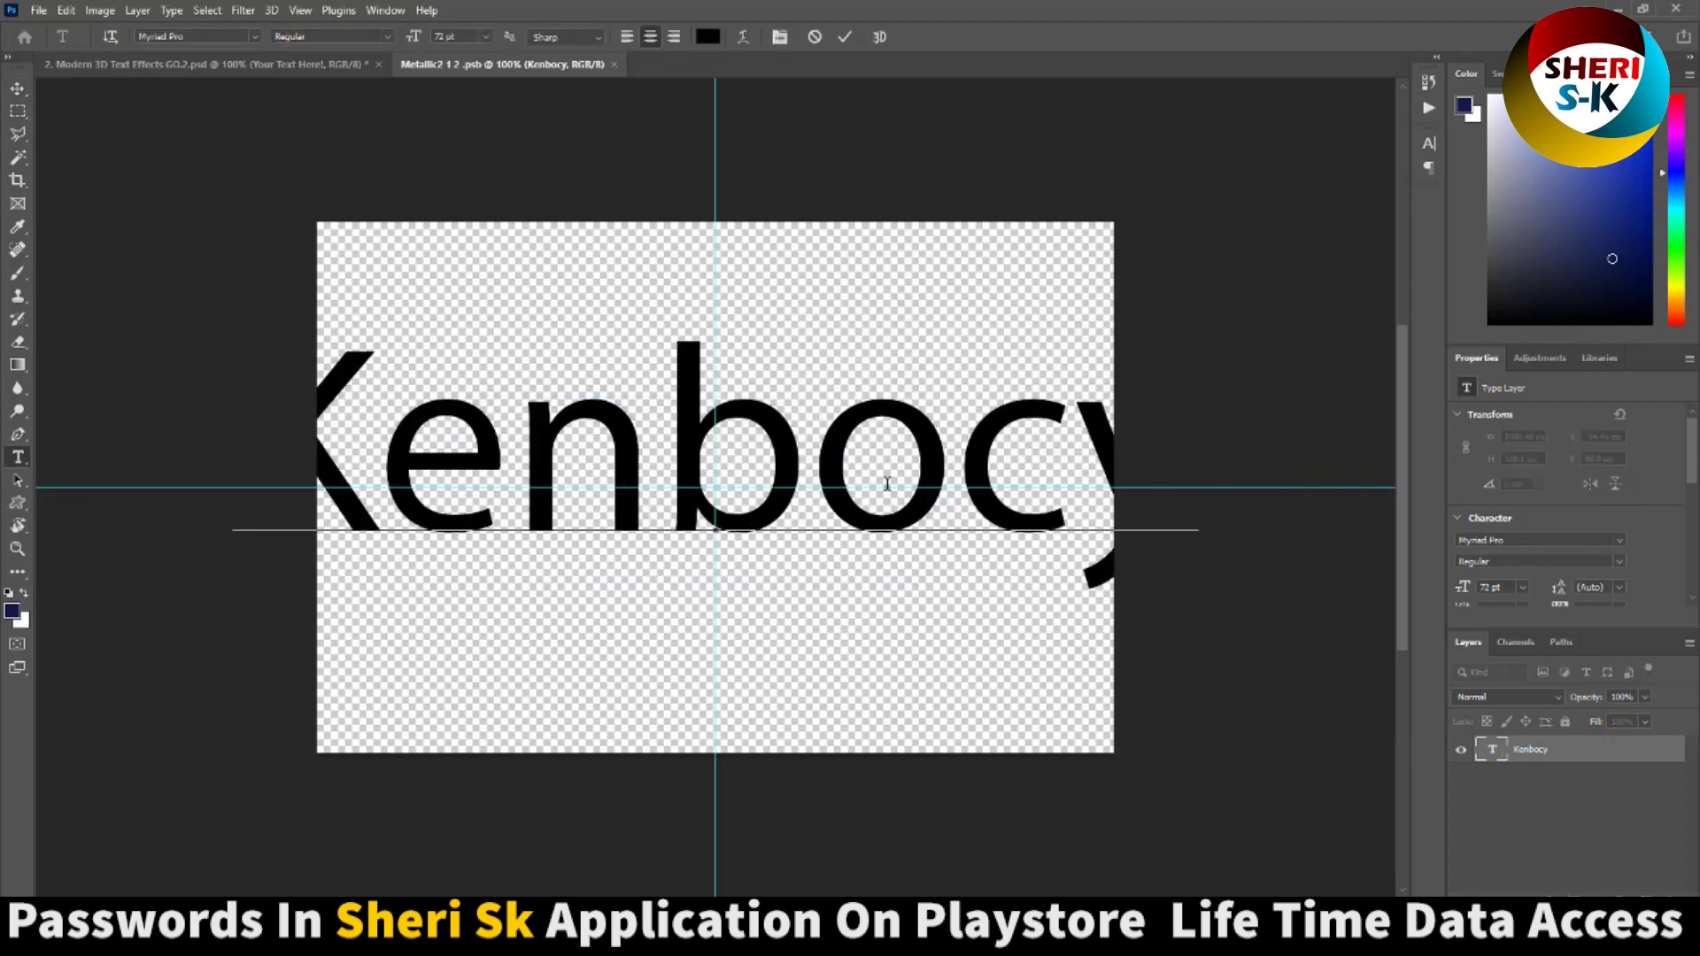
{"action": "key", "text": "ctrl+a"}
{"action": "left_click", "coordinate": [485, 36]}
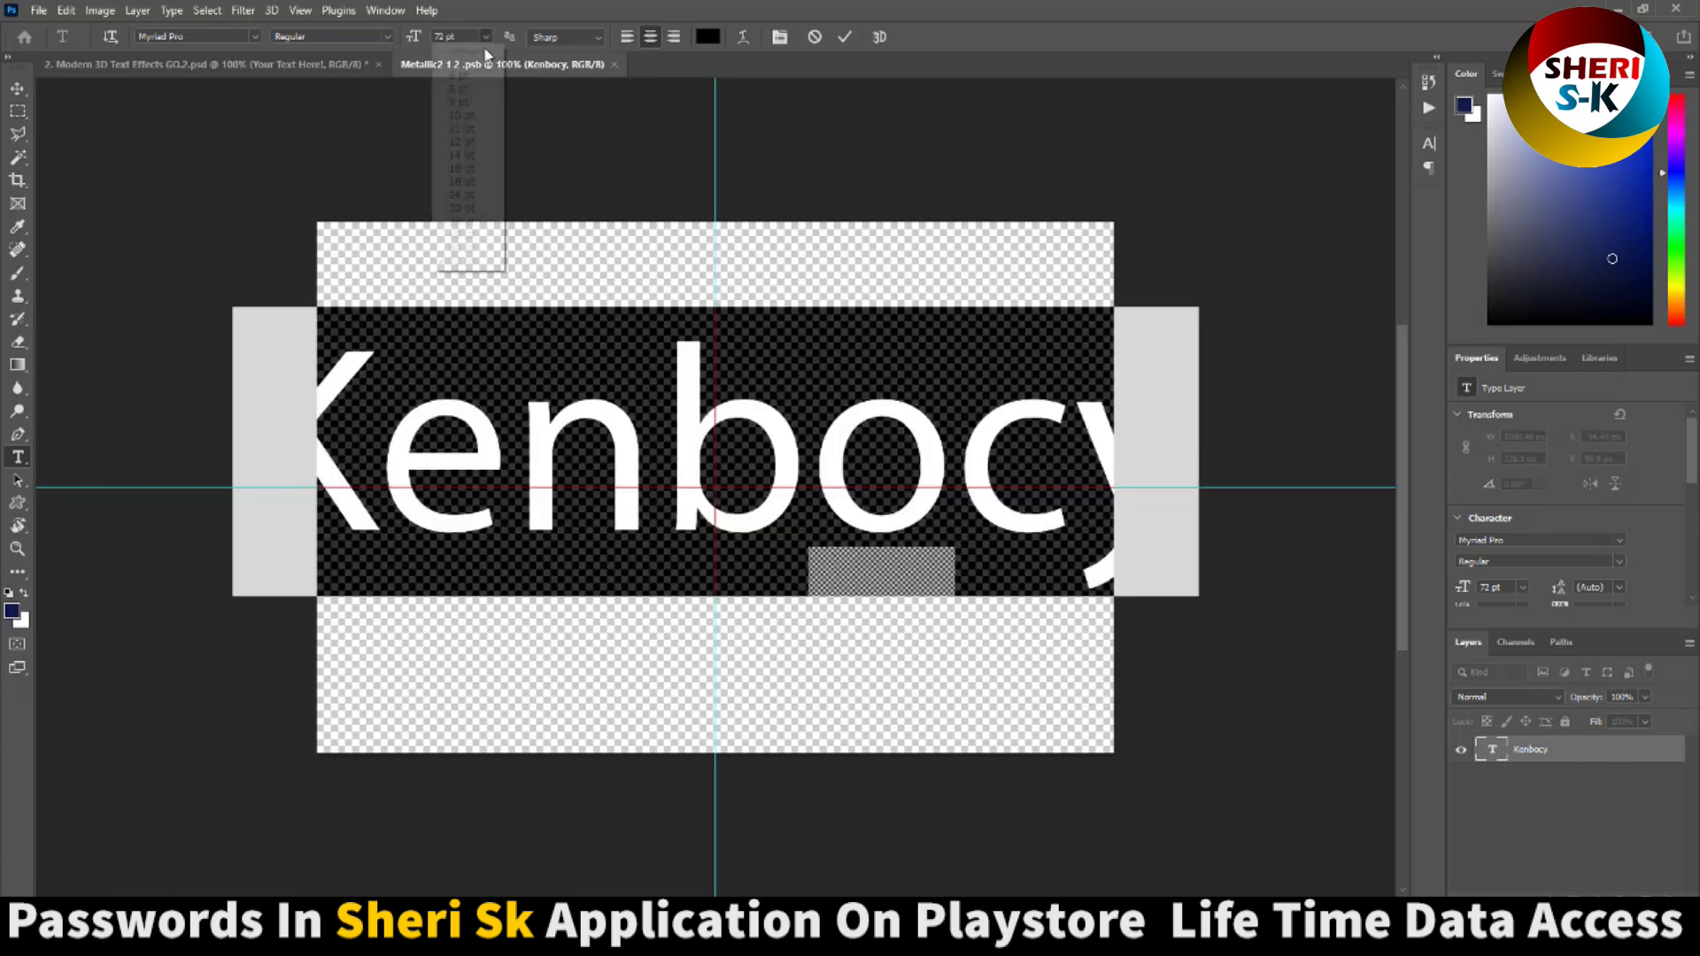
{"action": "left_click", "coordinate": [461, 236]}
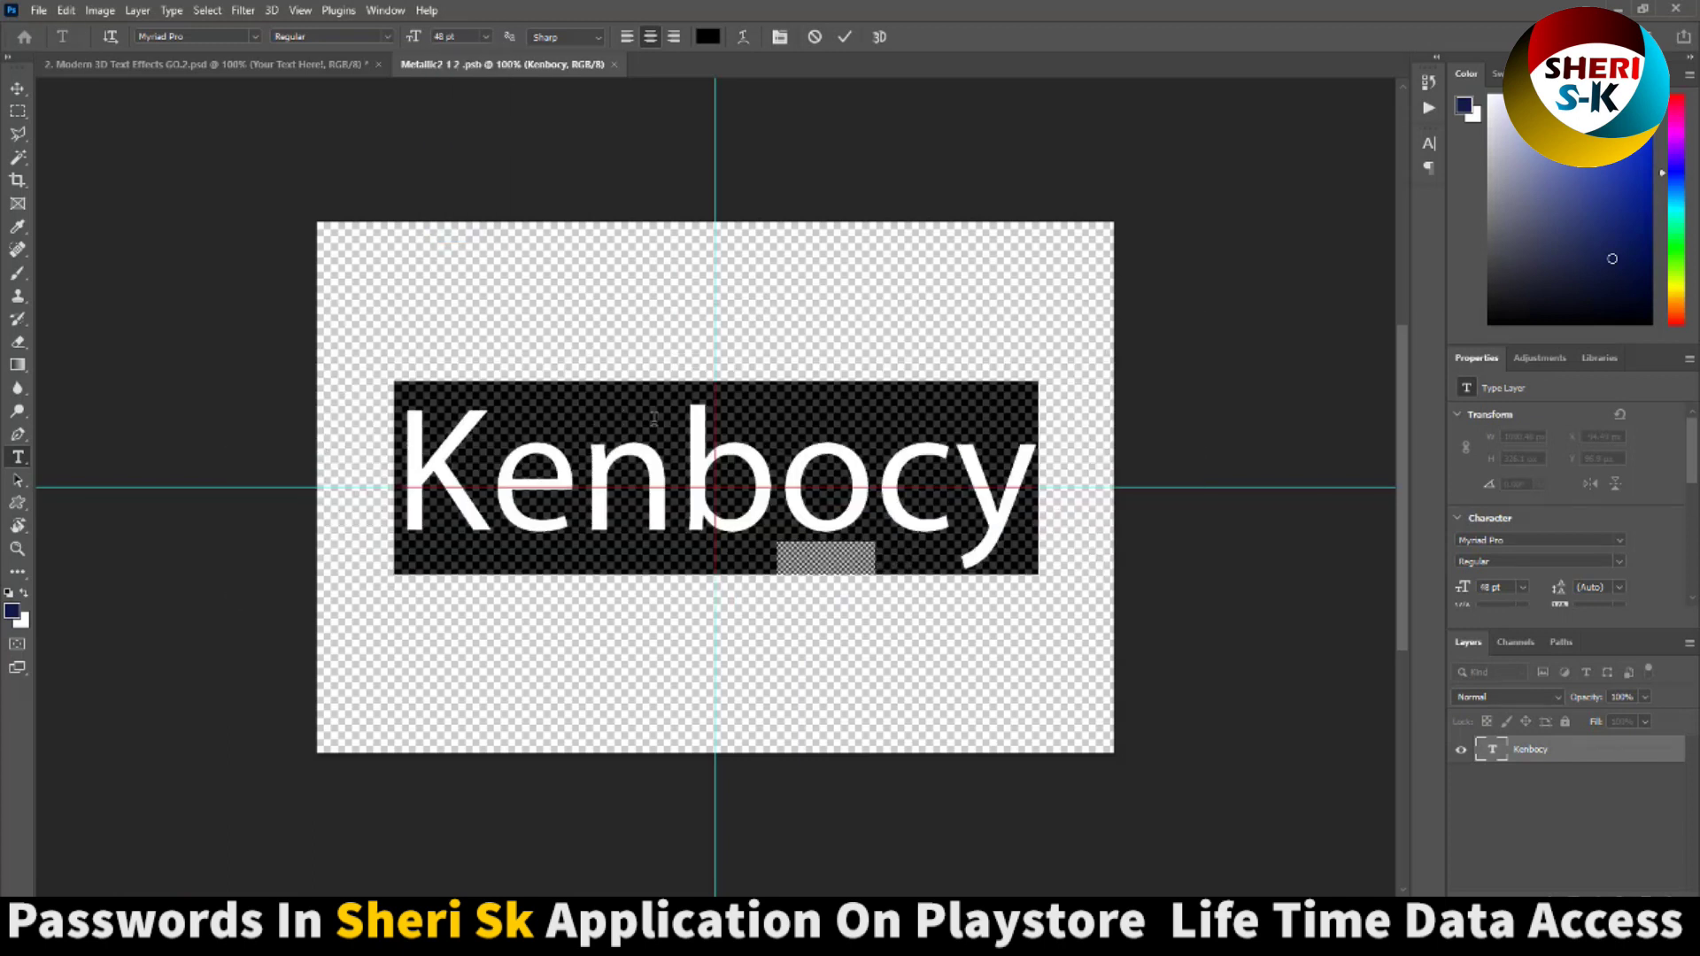
Step: Change the Kenbocy text to SHERI and set its font to Komika Axis
{"action": "type", "text": "SHERI"}
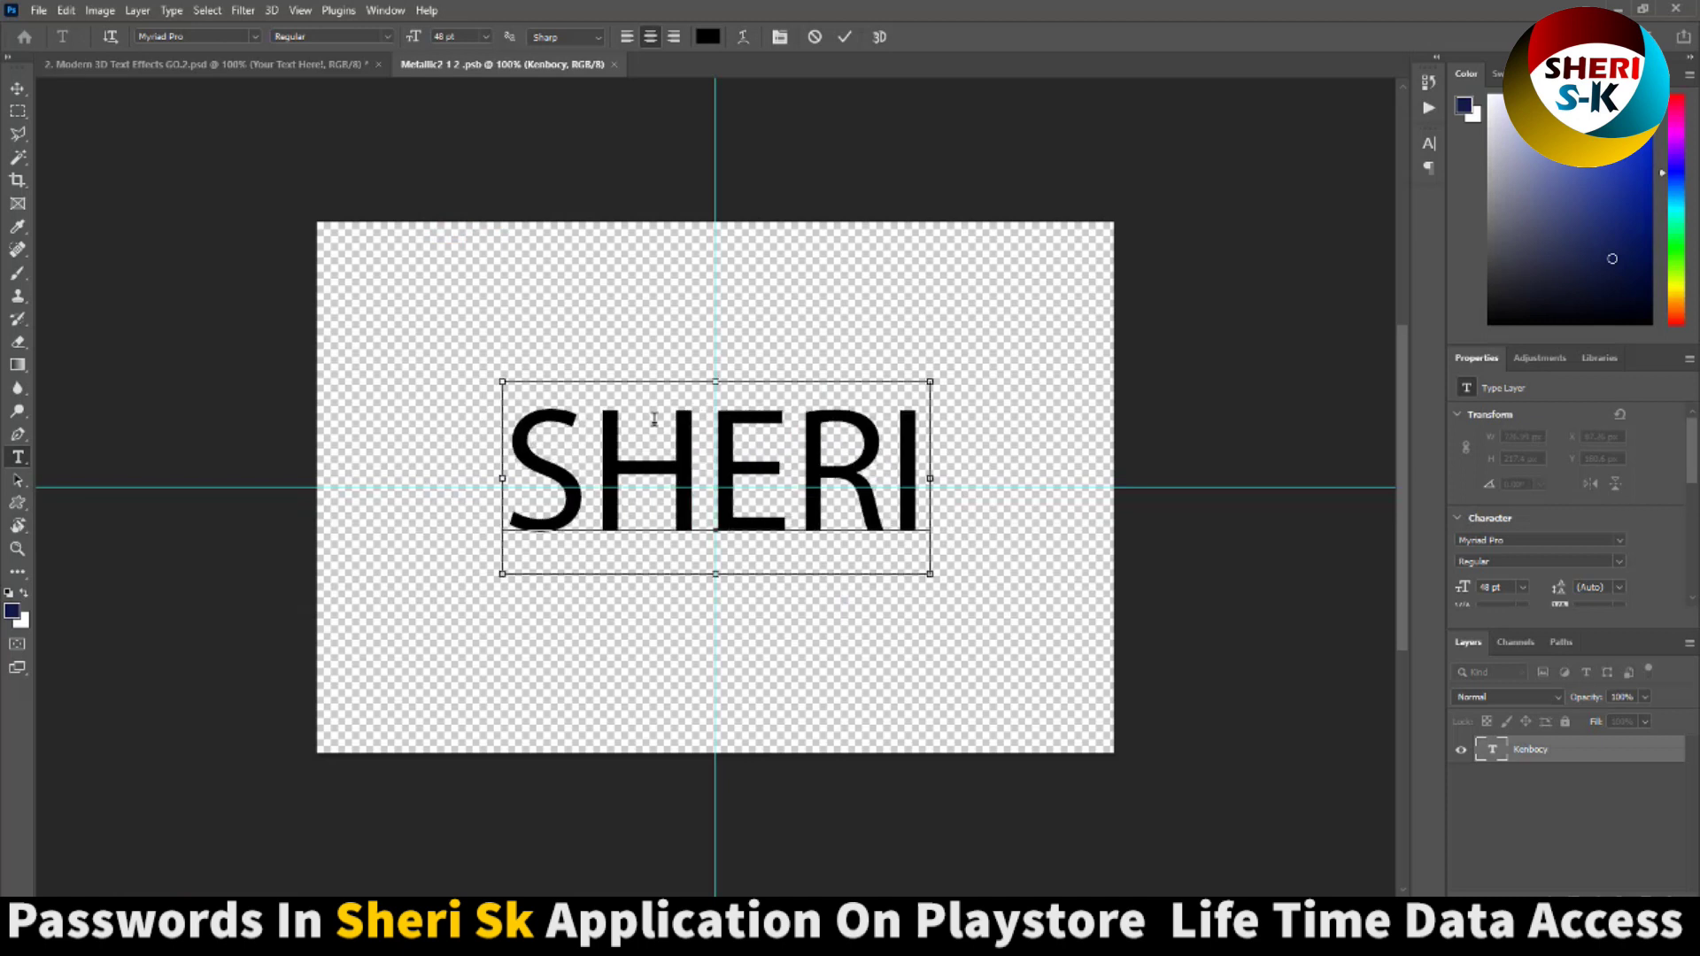
{"action": "key", "text": "ctrl+a"}
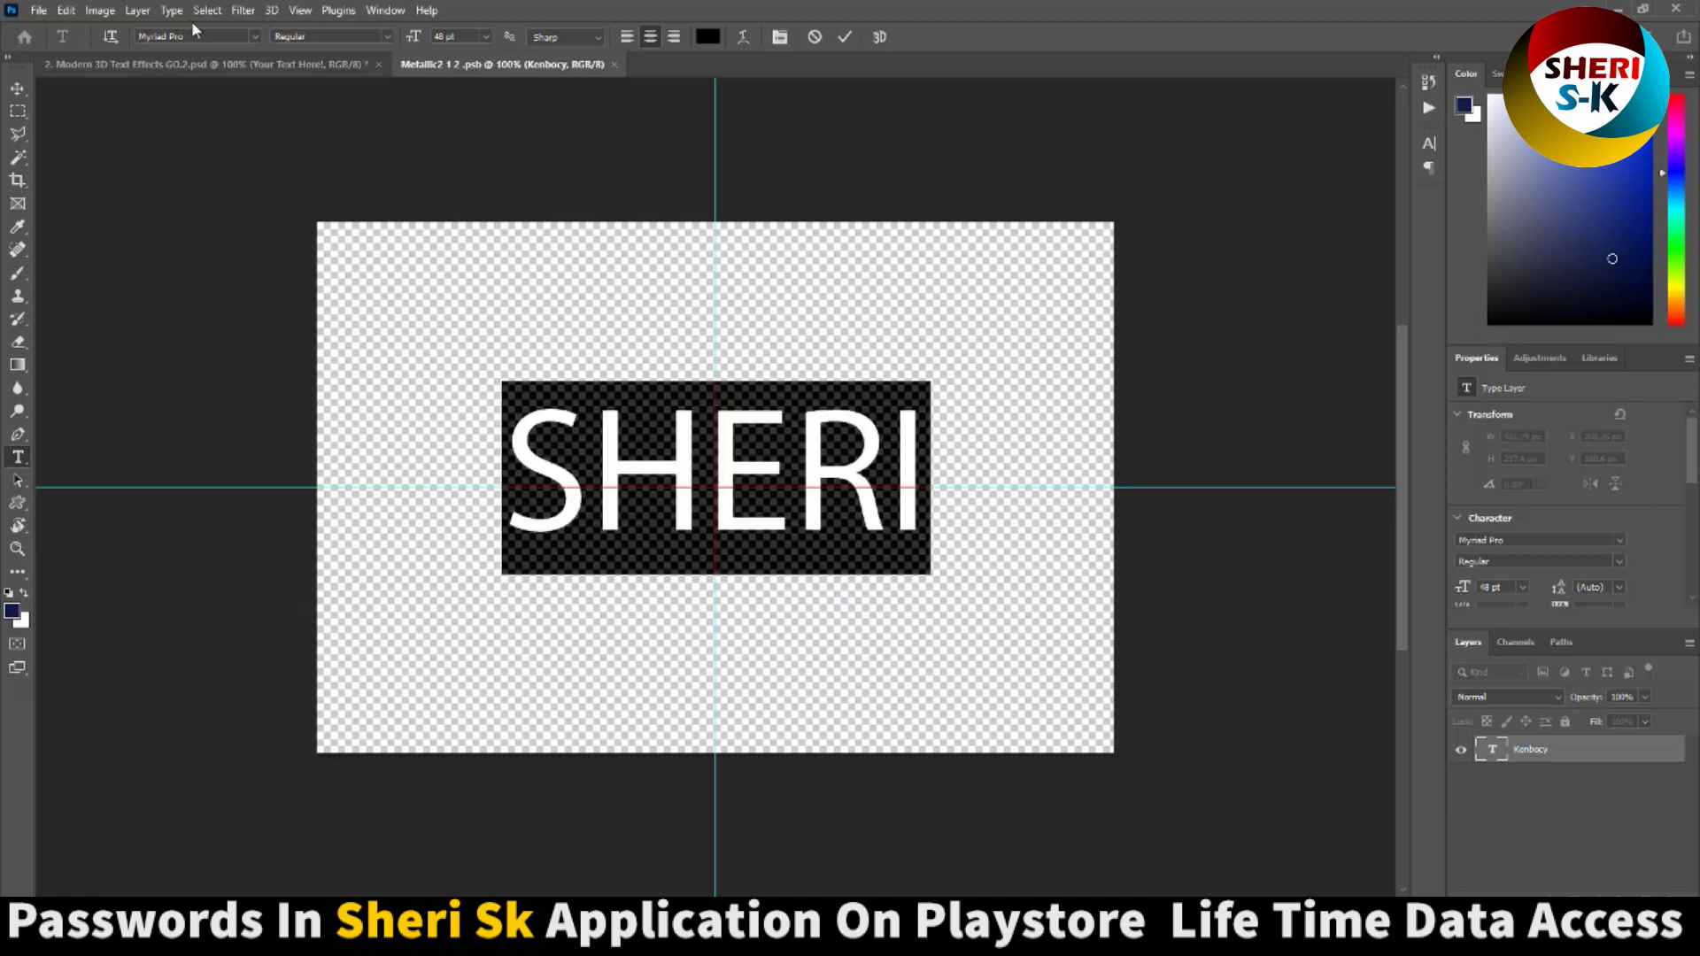
{"action": "left_click", "coordinate": [253, 36]}
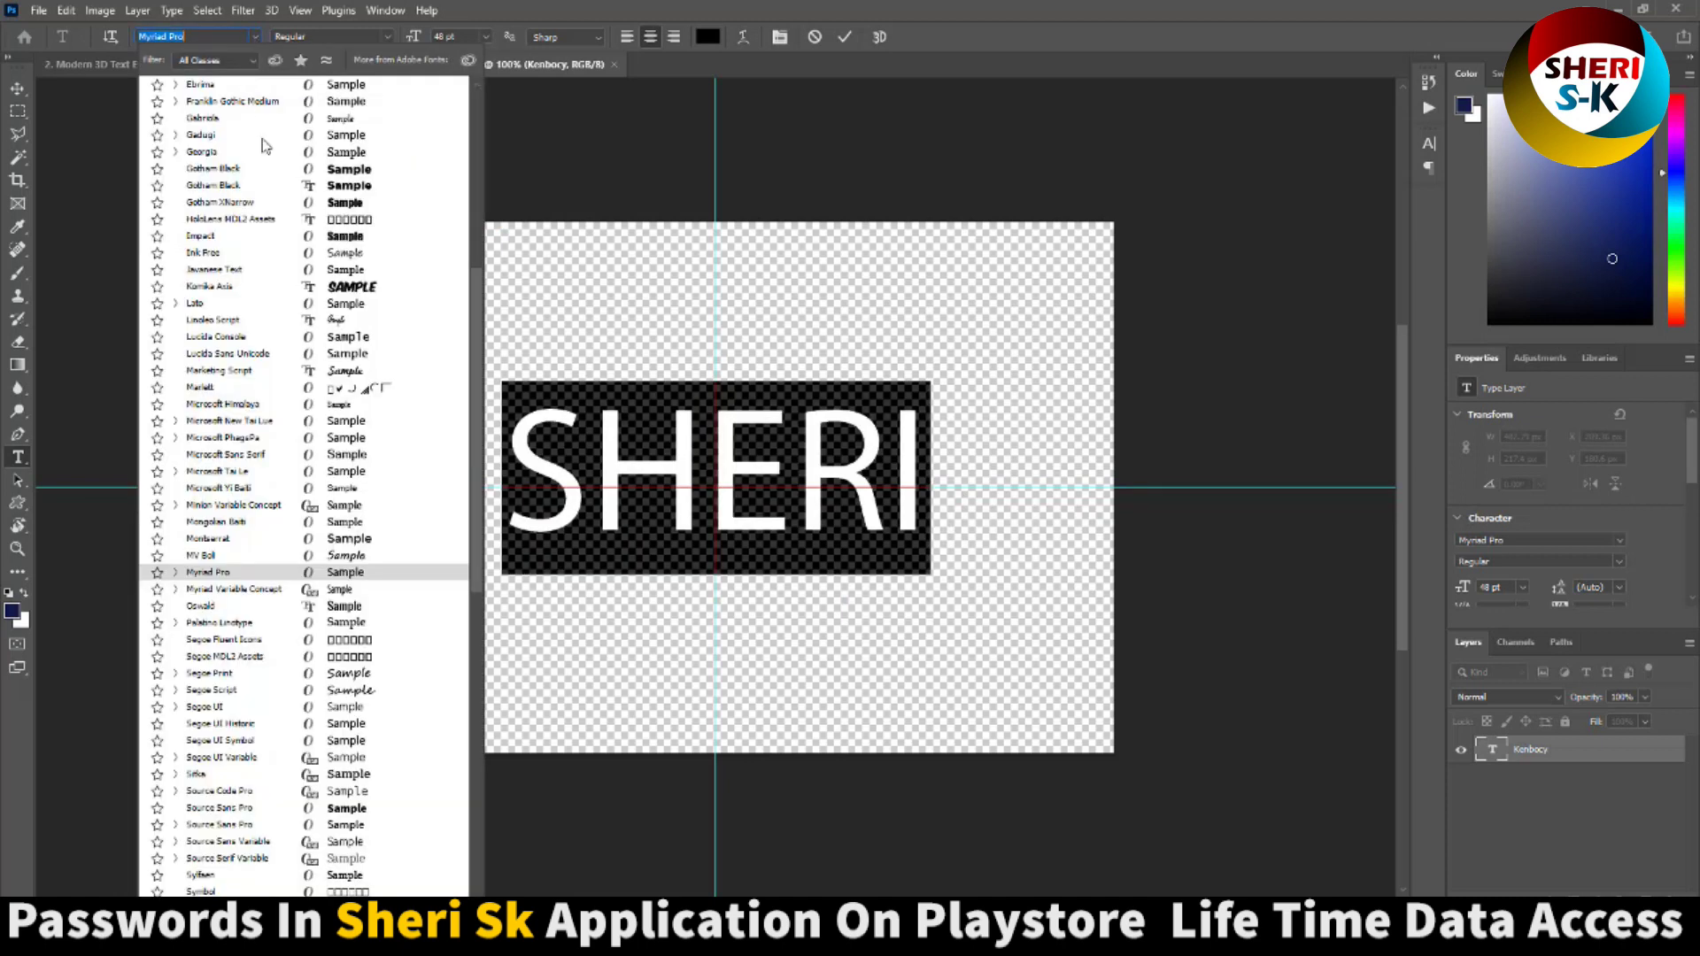
{"action": "left_click", "coordinate": [350, 292]}
Step: Commit the new text, save the smart object and return to the main effect document
{"action": "left_click", "coordinate": [17, 111]}
{"action": "key", "text": "ctrl+s"}
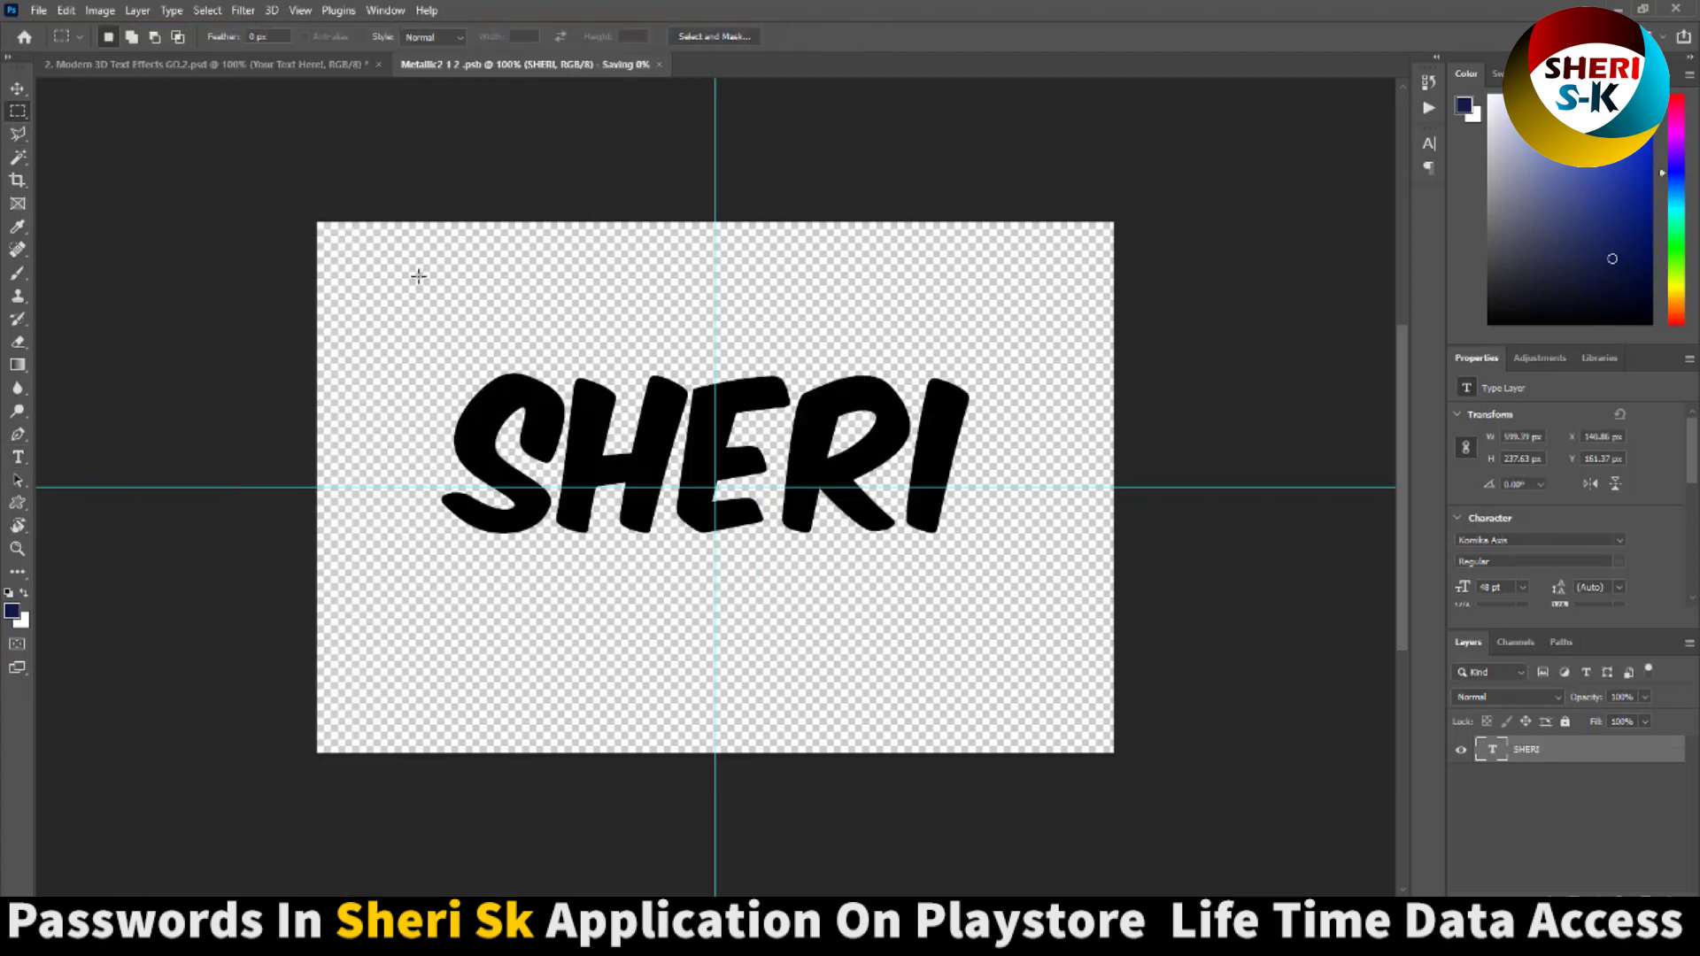
{"action": "left_click", "coordinate": [291, 76]}
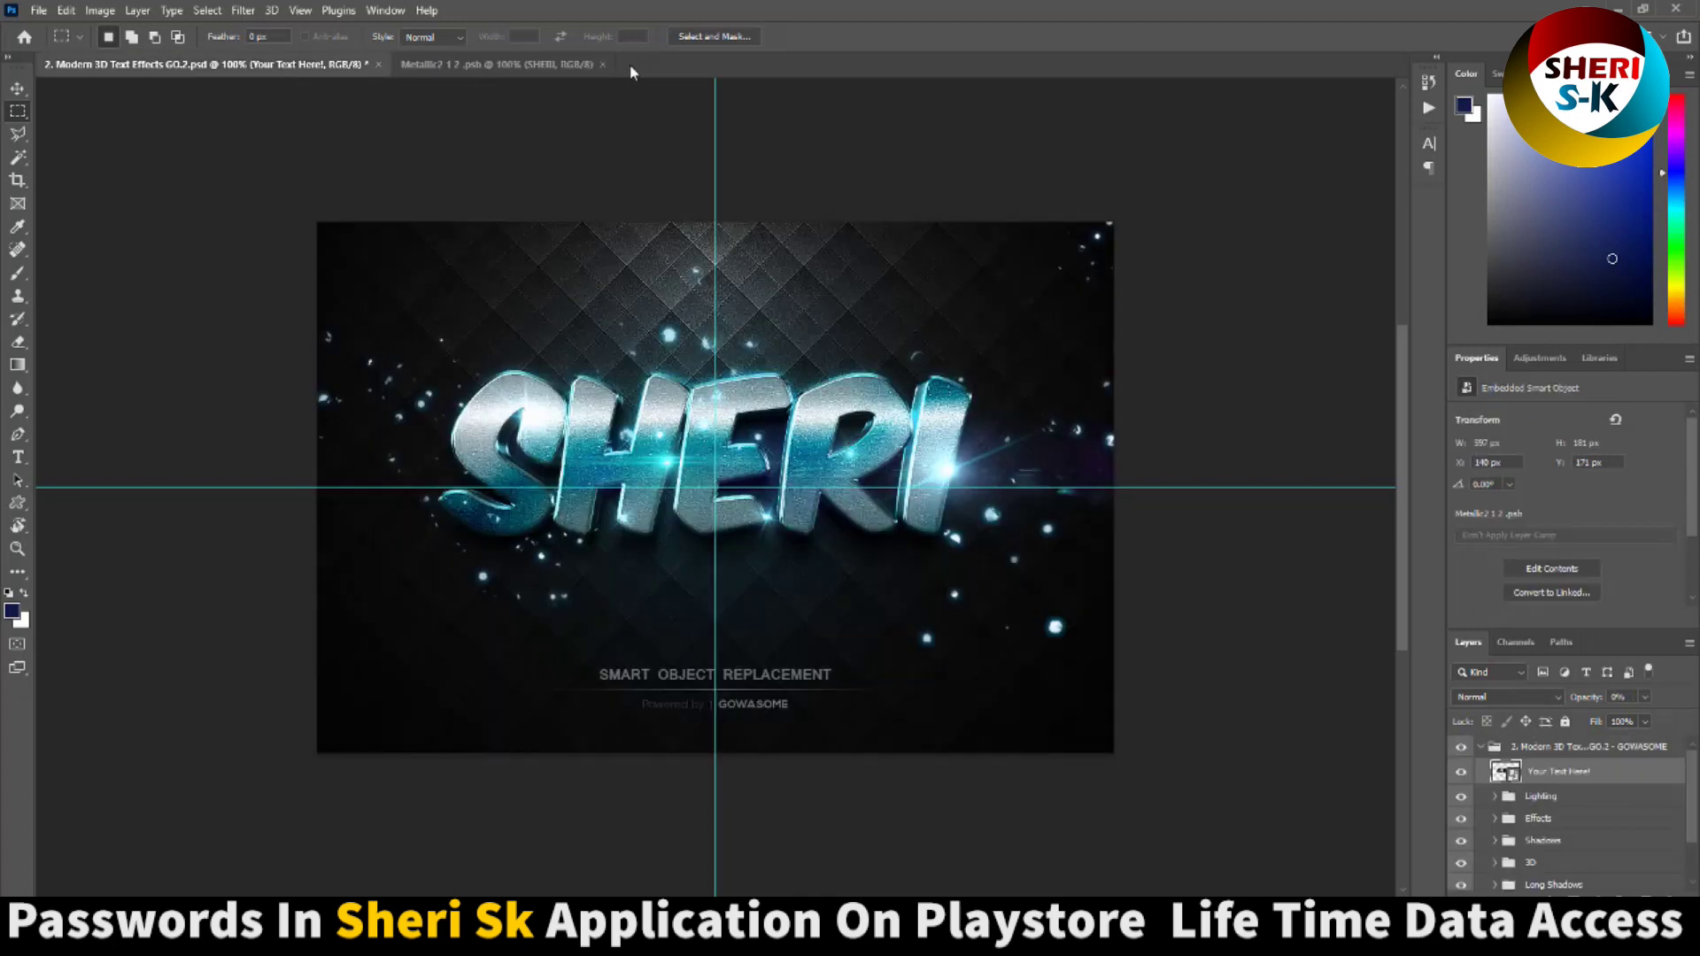
Step: Close the smart object document and the main PSD without saving changes to the PSD
{"action": "left_click", "coordinate": [602, 64]}
{"action": "left_click", "coordinate": [378, 64]}
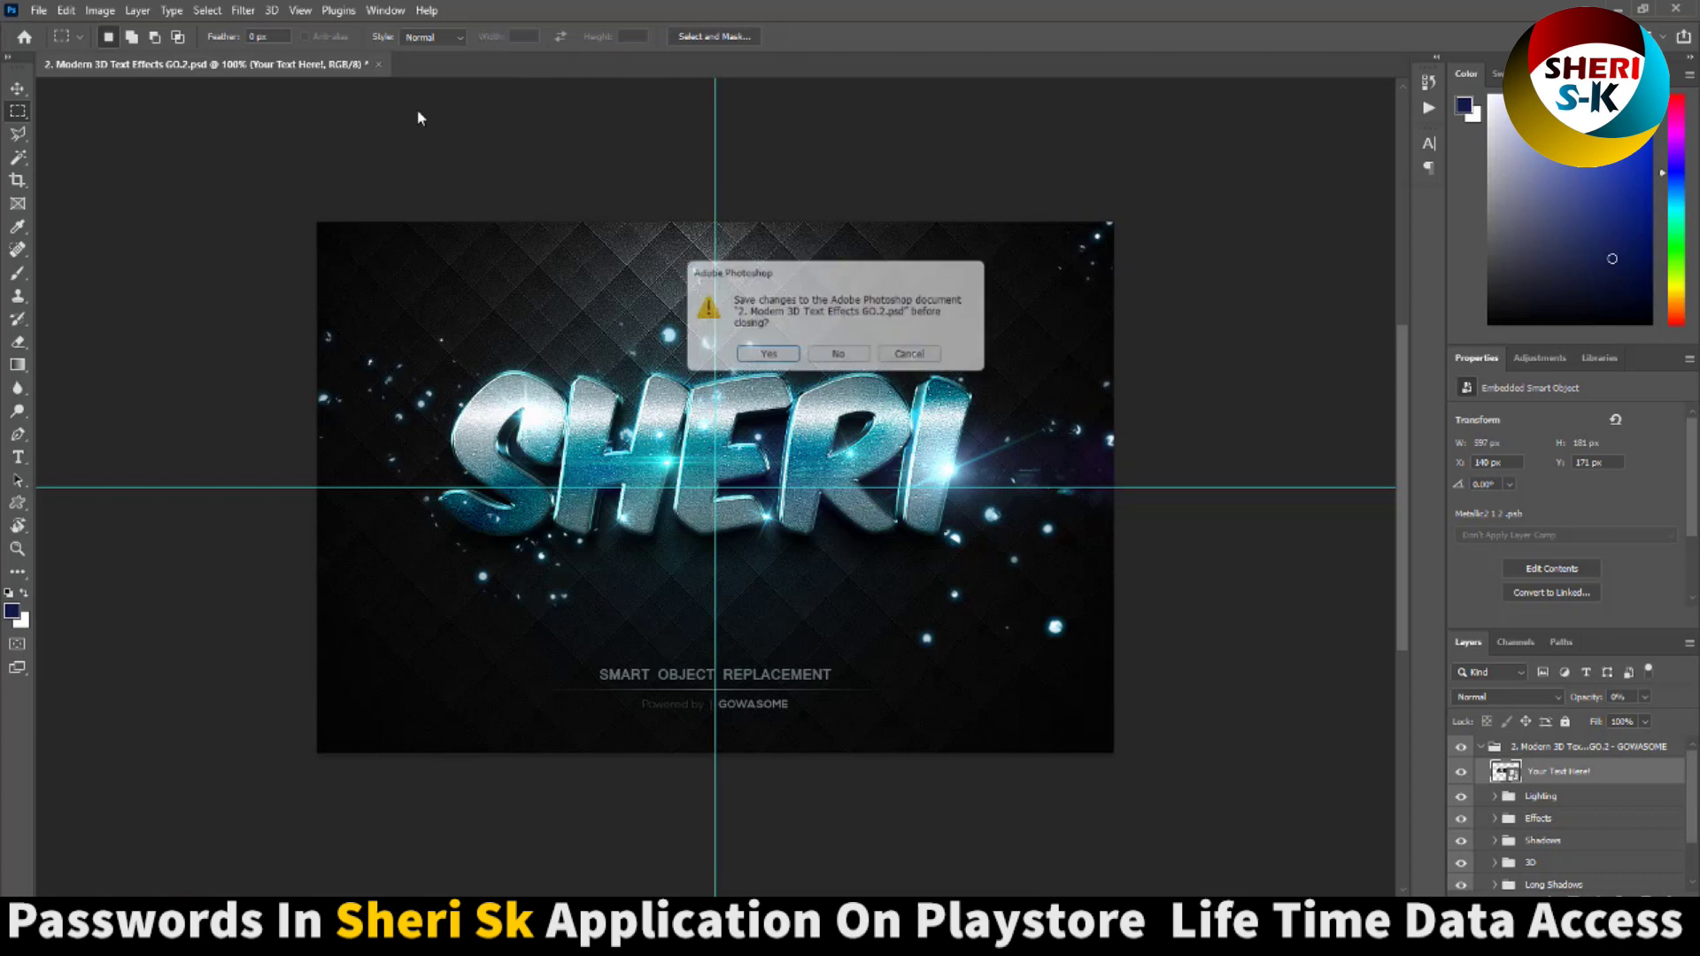
{"action": "left_click", "coordinate": [837, 353]}
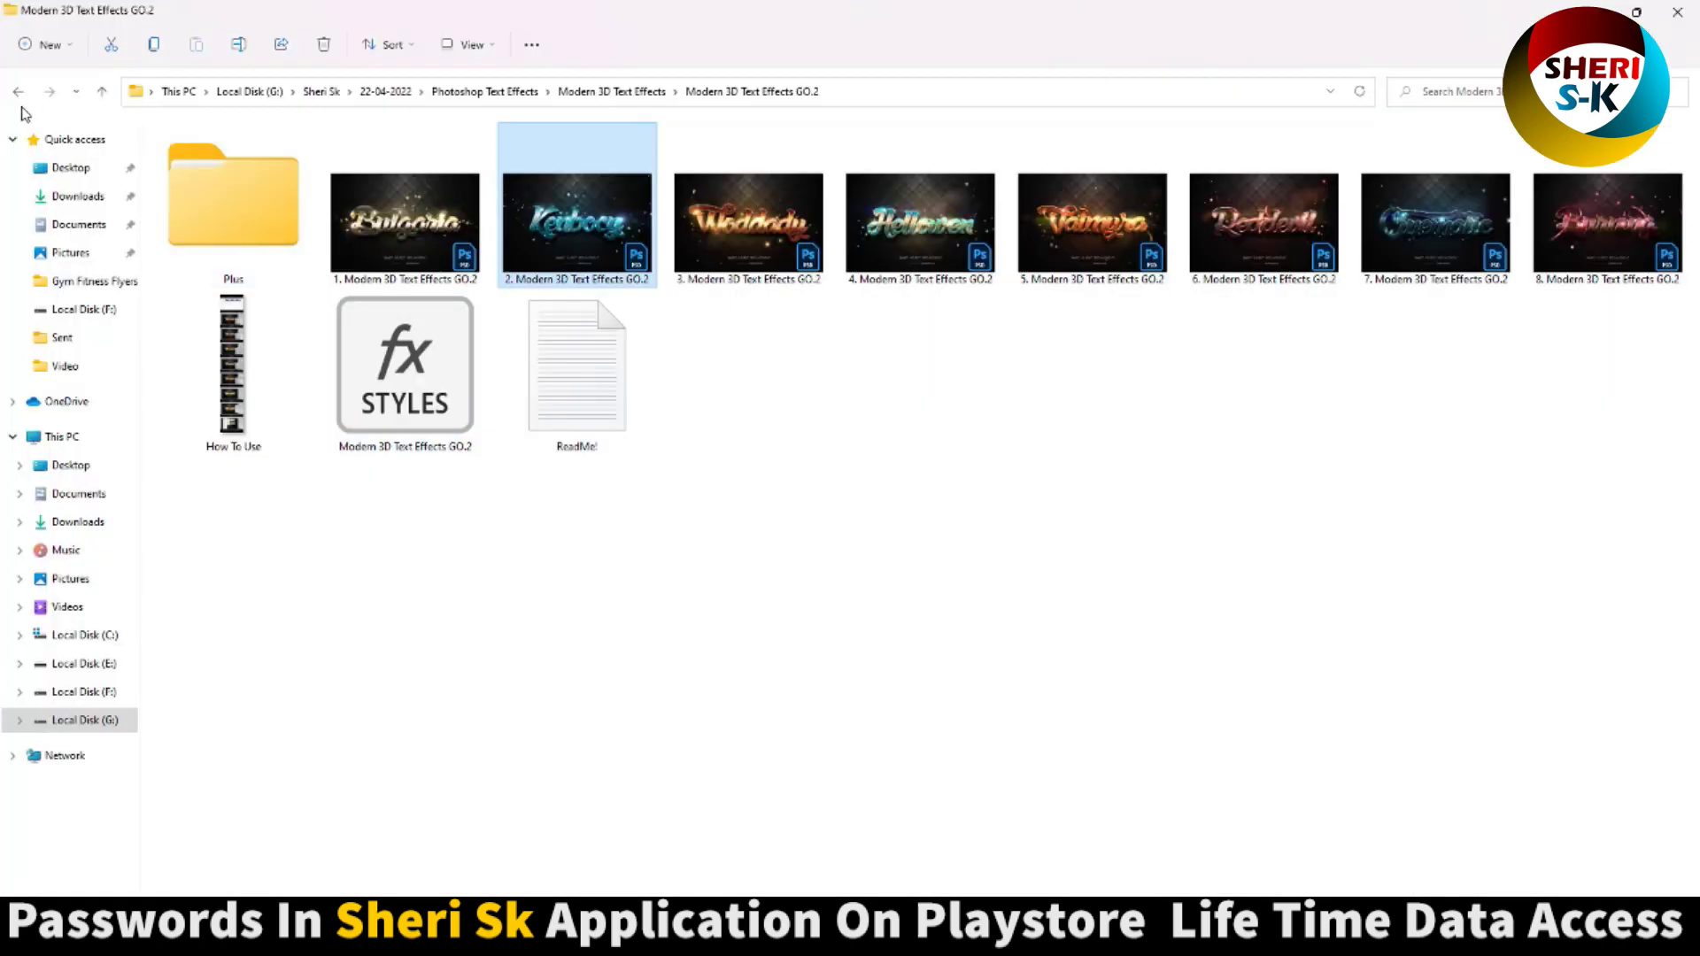
Step: Preview the Modern 3D Text Effects GO.5 folder as enlarged thumbnails, then return to the Photoshop Text Effects folder
{"action": "left_click", "coordinate": [17, 93]}
{"action": "double_click", "coordinate": [642, 200]}
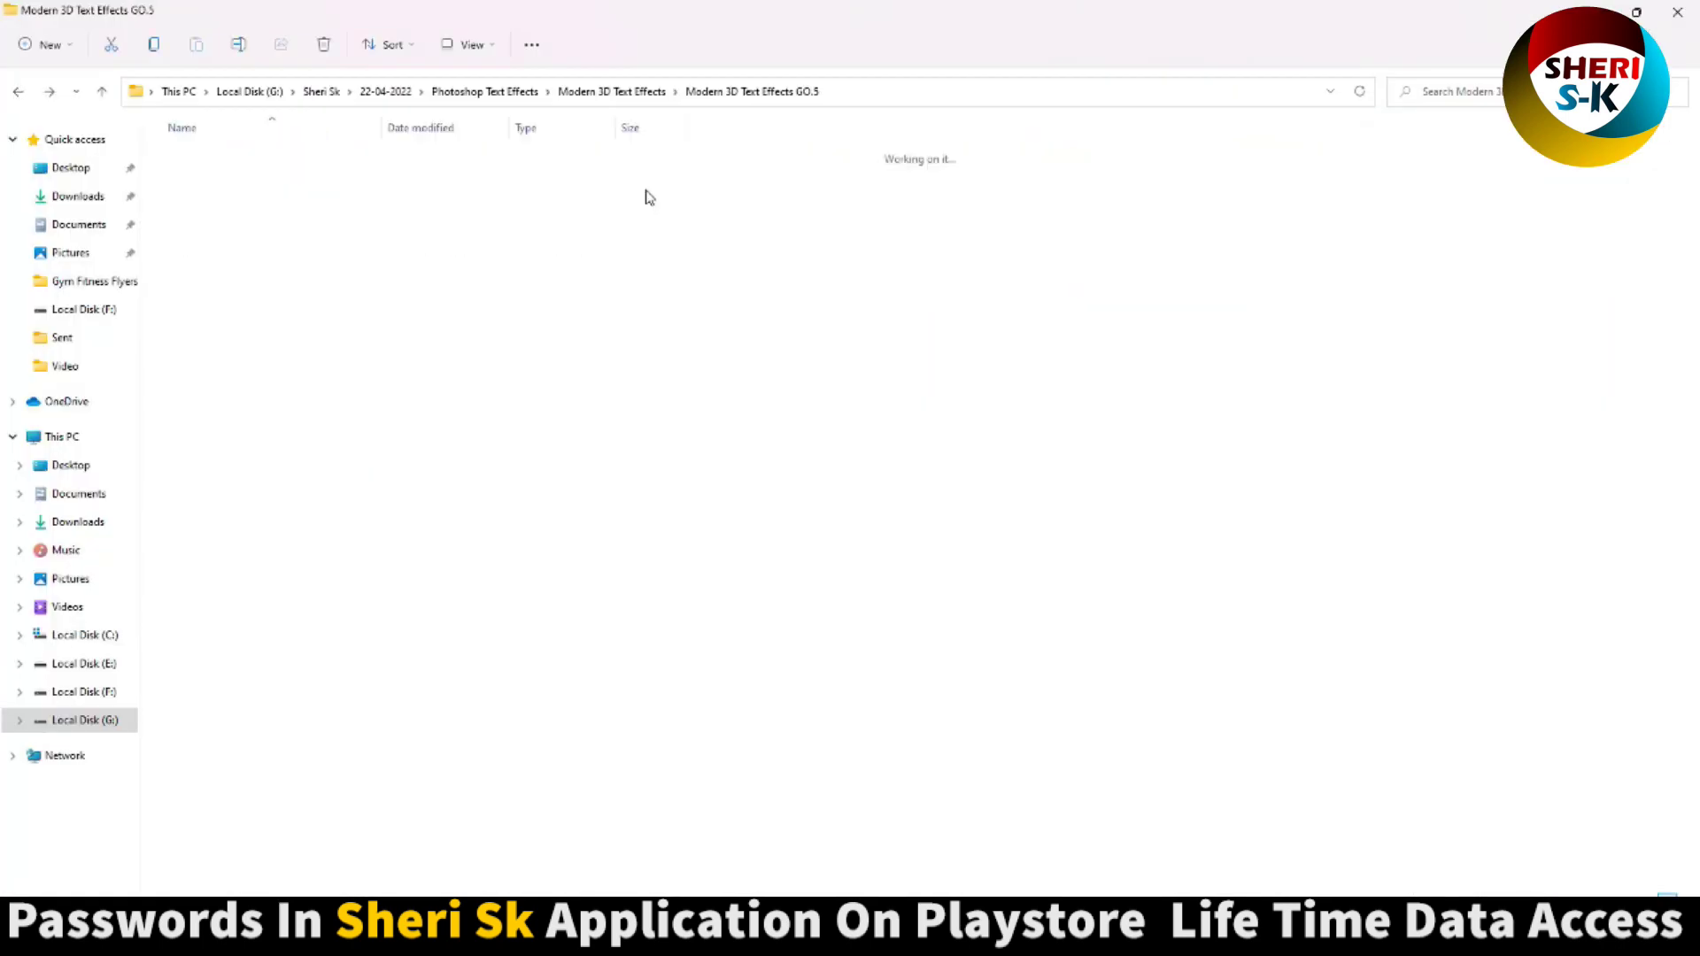
{"action": "scroll", "coordinate": [552, 308], "scroll_direction": "up", "scroll_amount": 5}
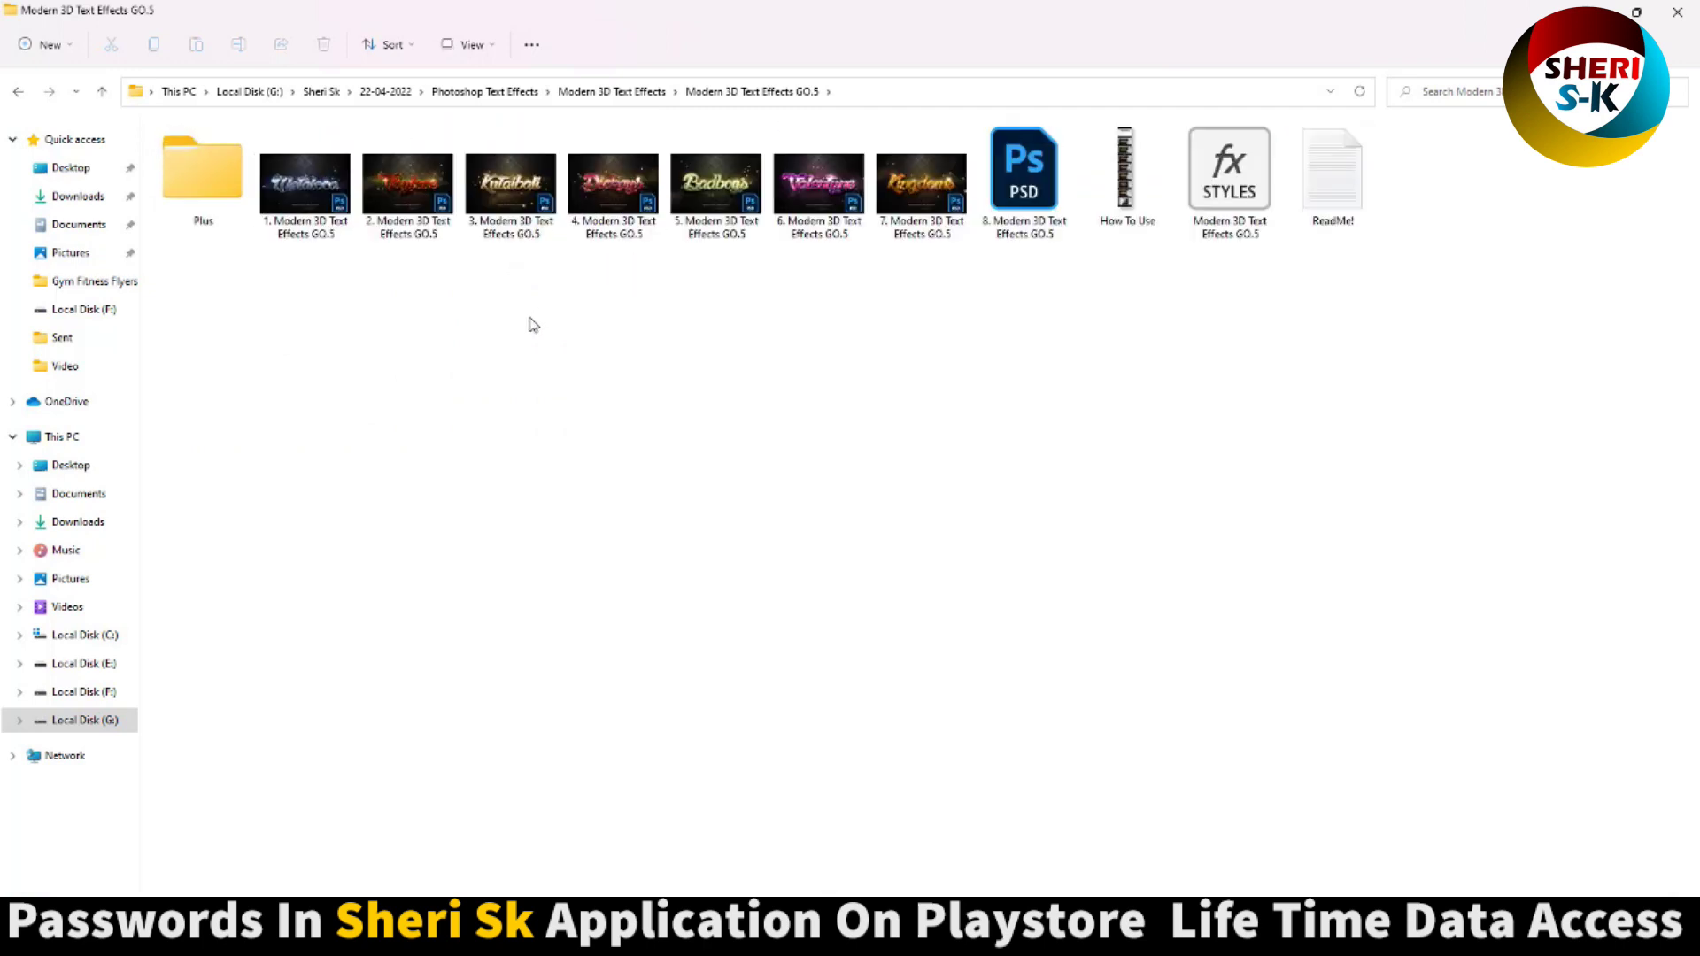
{"action": "left_click", "coordinate": [1375, 255]}
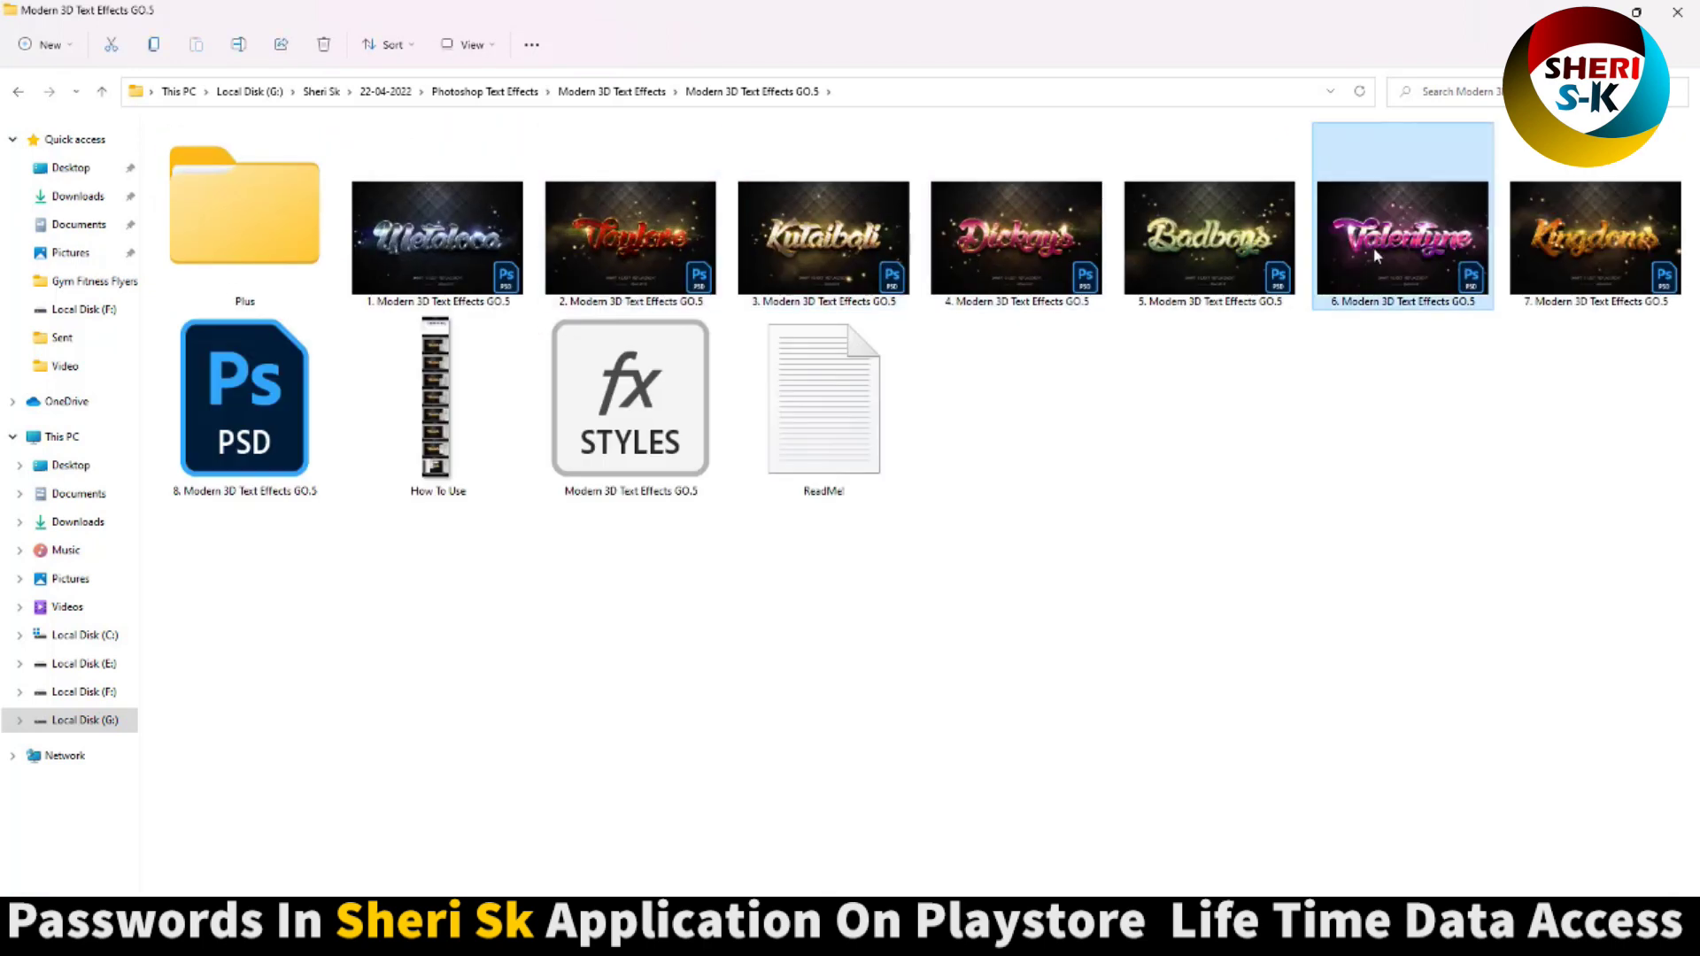
{"action": "left_click", "coordinate": [18, 91]}
{"action": "left_click", "coordinate": [18, 92]}
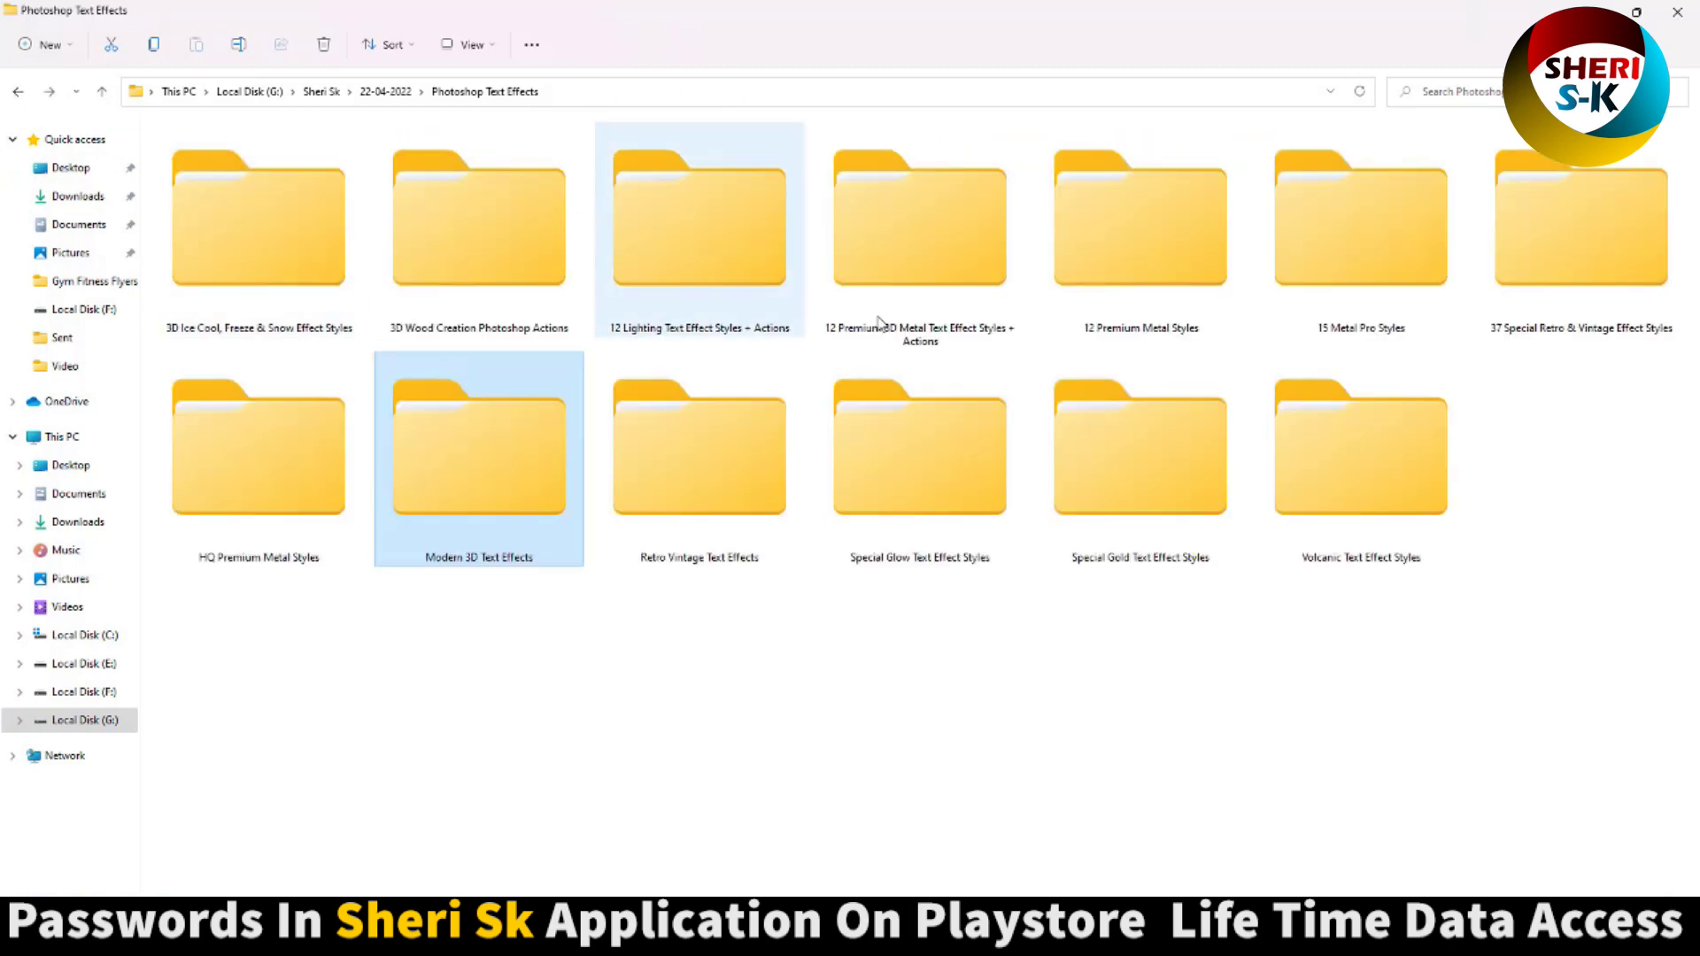
Step: Preview the Retro Vintage Text Effects folder with enlarged thumbnails, highlighting the School and Vintage PSDs, and return to the collection
{"action": "double_click", "coordinate": [708, 483]}
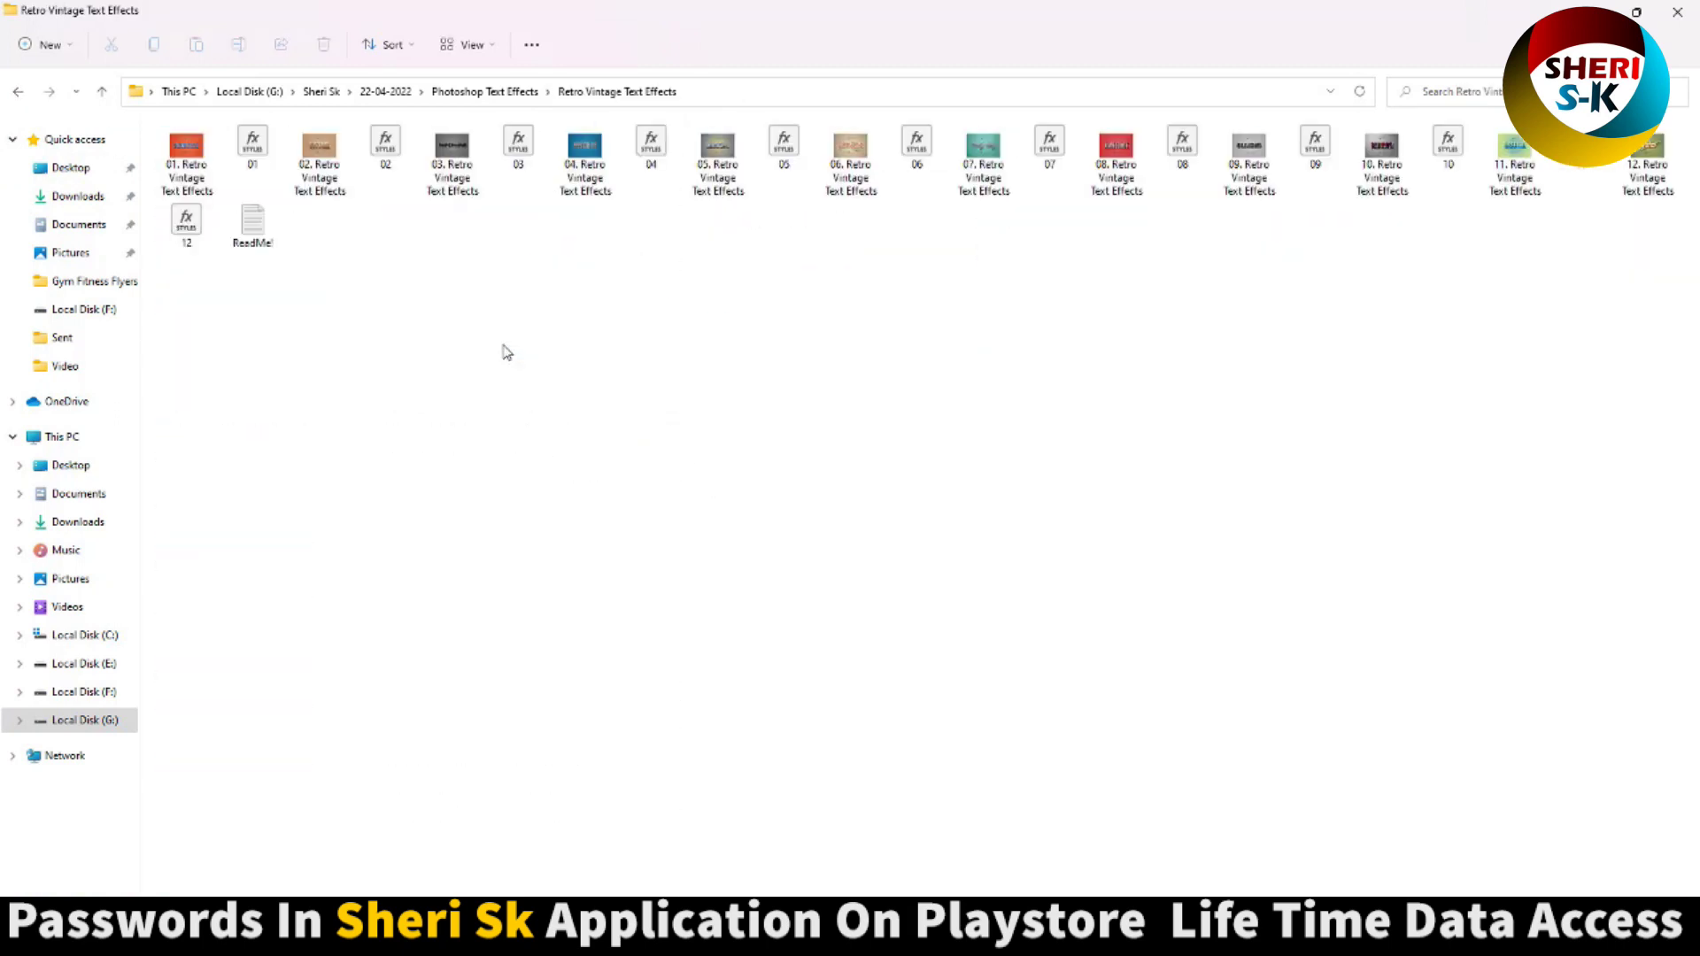
{"action": "scroll", "coordinate": [501, 359], "scroll_direction": "up", "scroll_amount": 3}
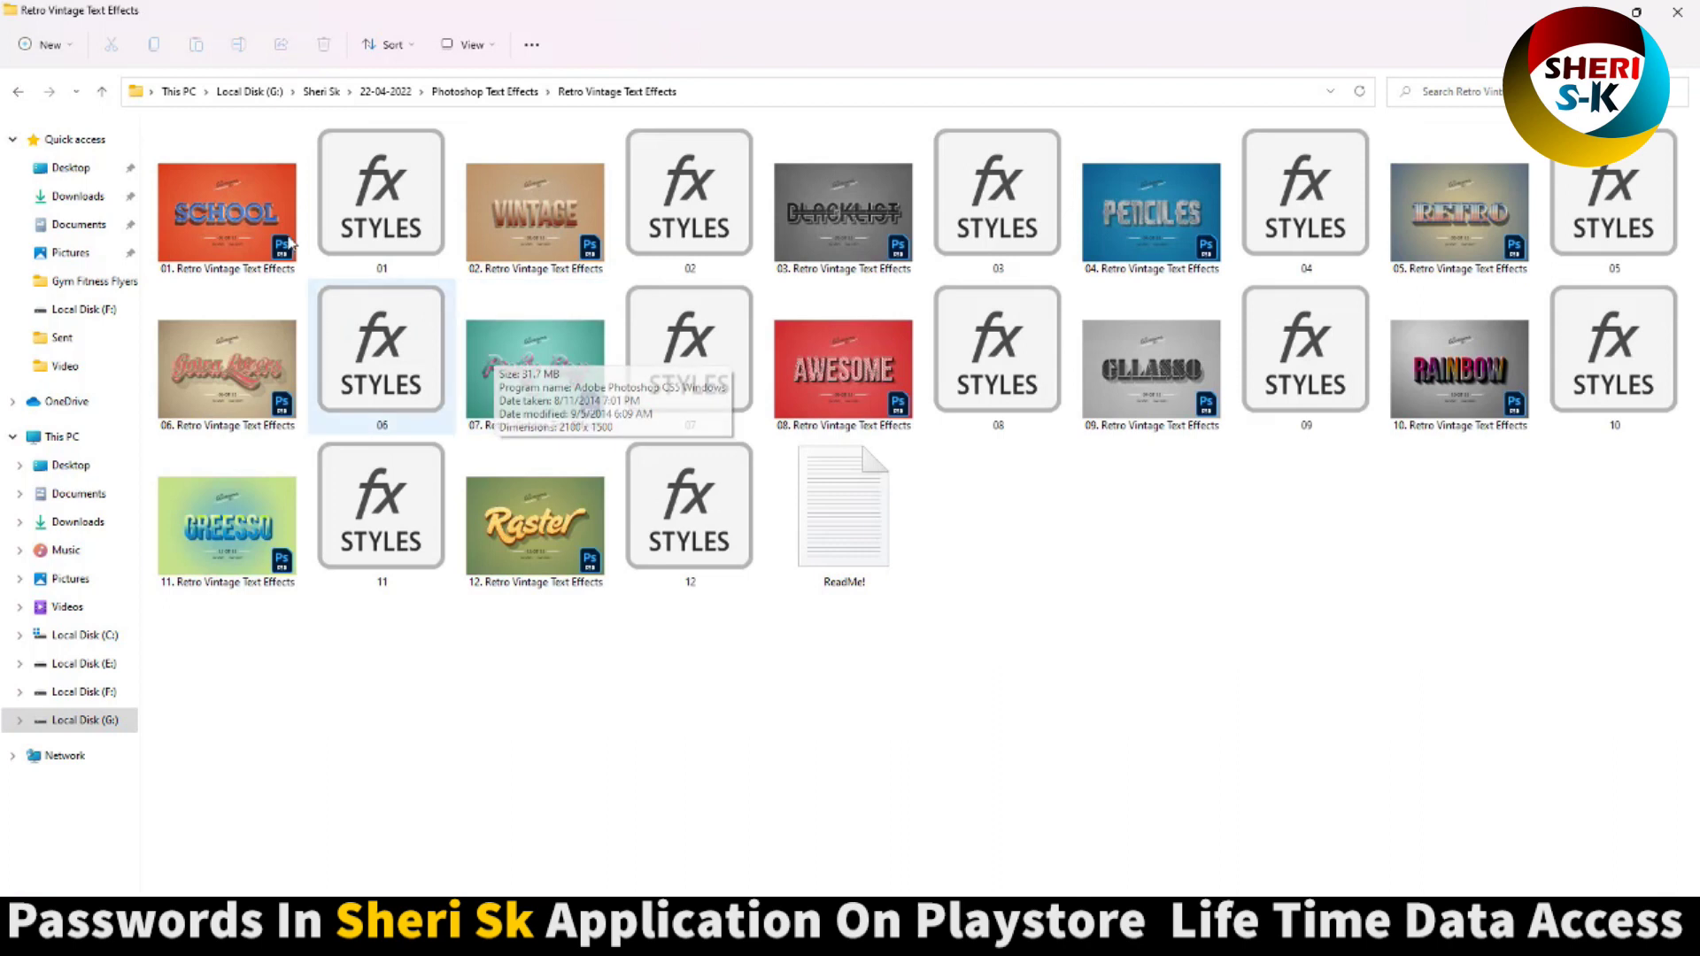
{"action": "left_click", "coordinate": [231, 225]}
{"action": "left_click", "coordinate": [506, 231]}
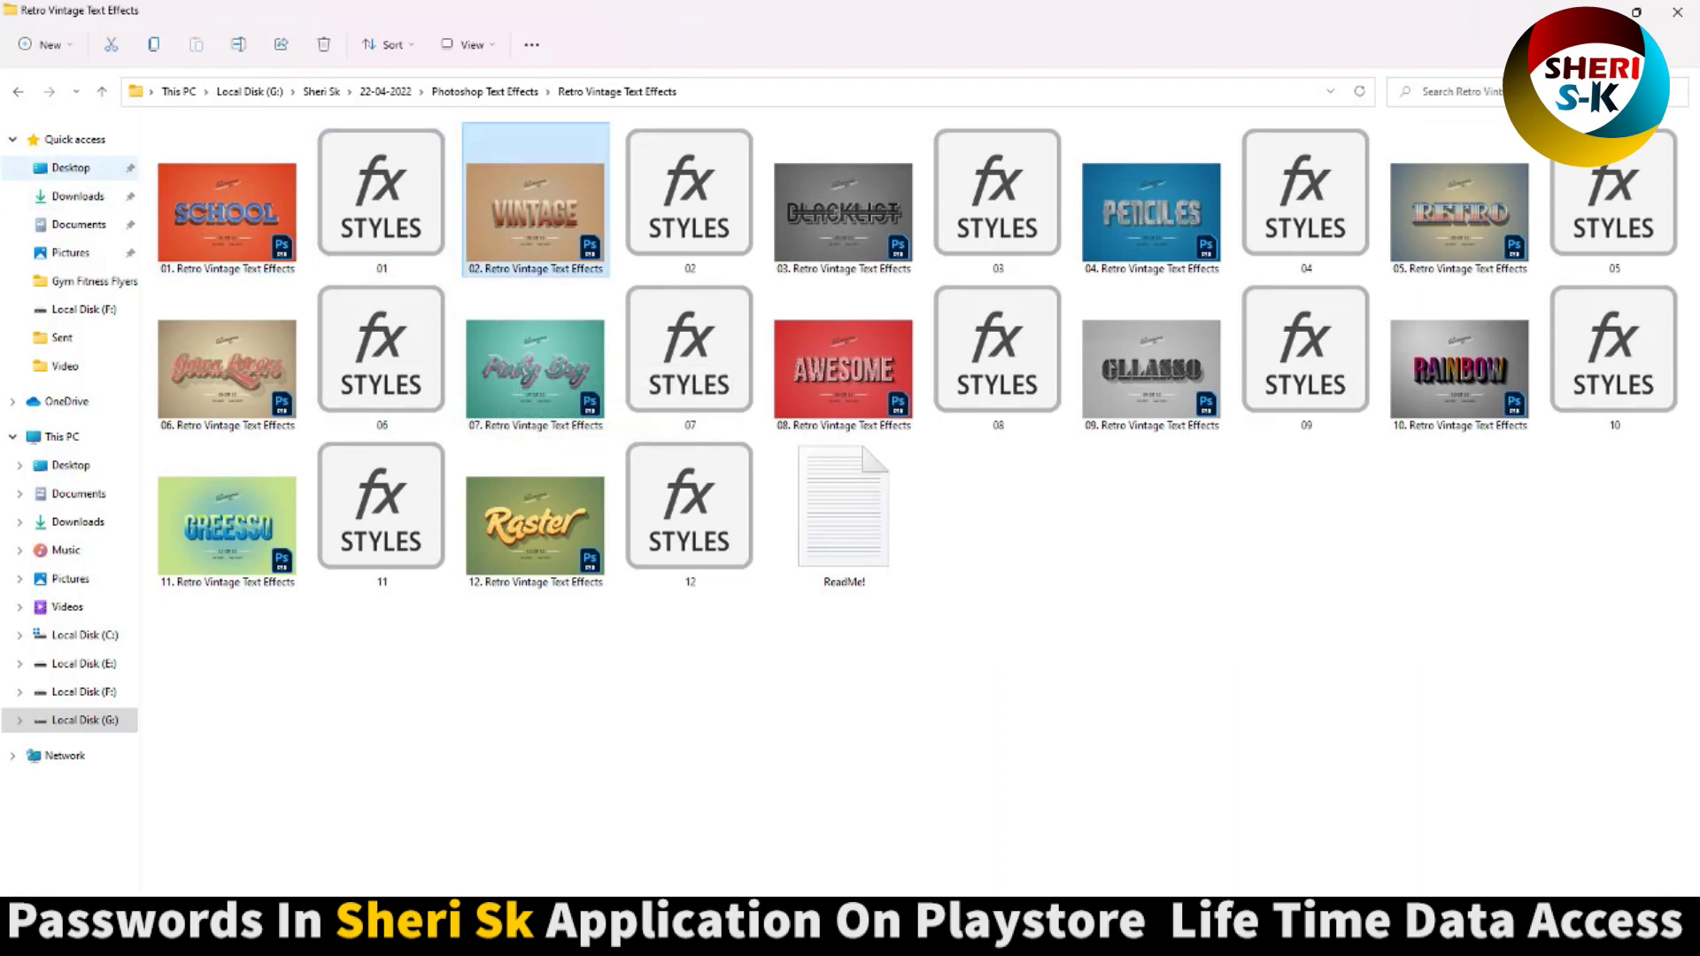
{"action": "left_click", "coordinate": [23, 92]}
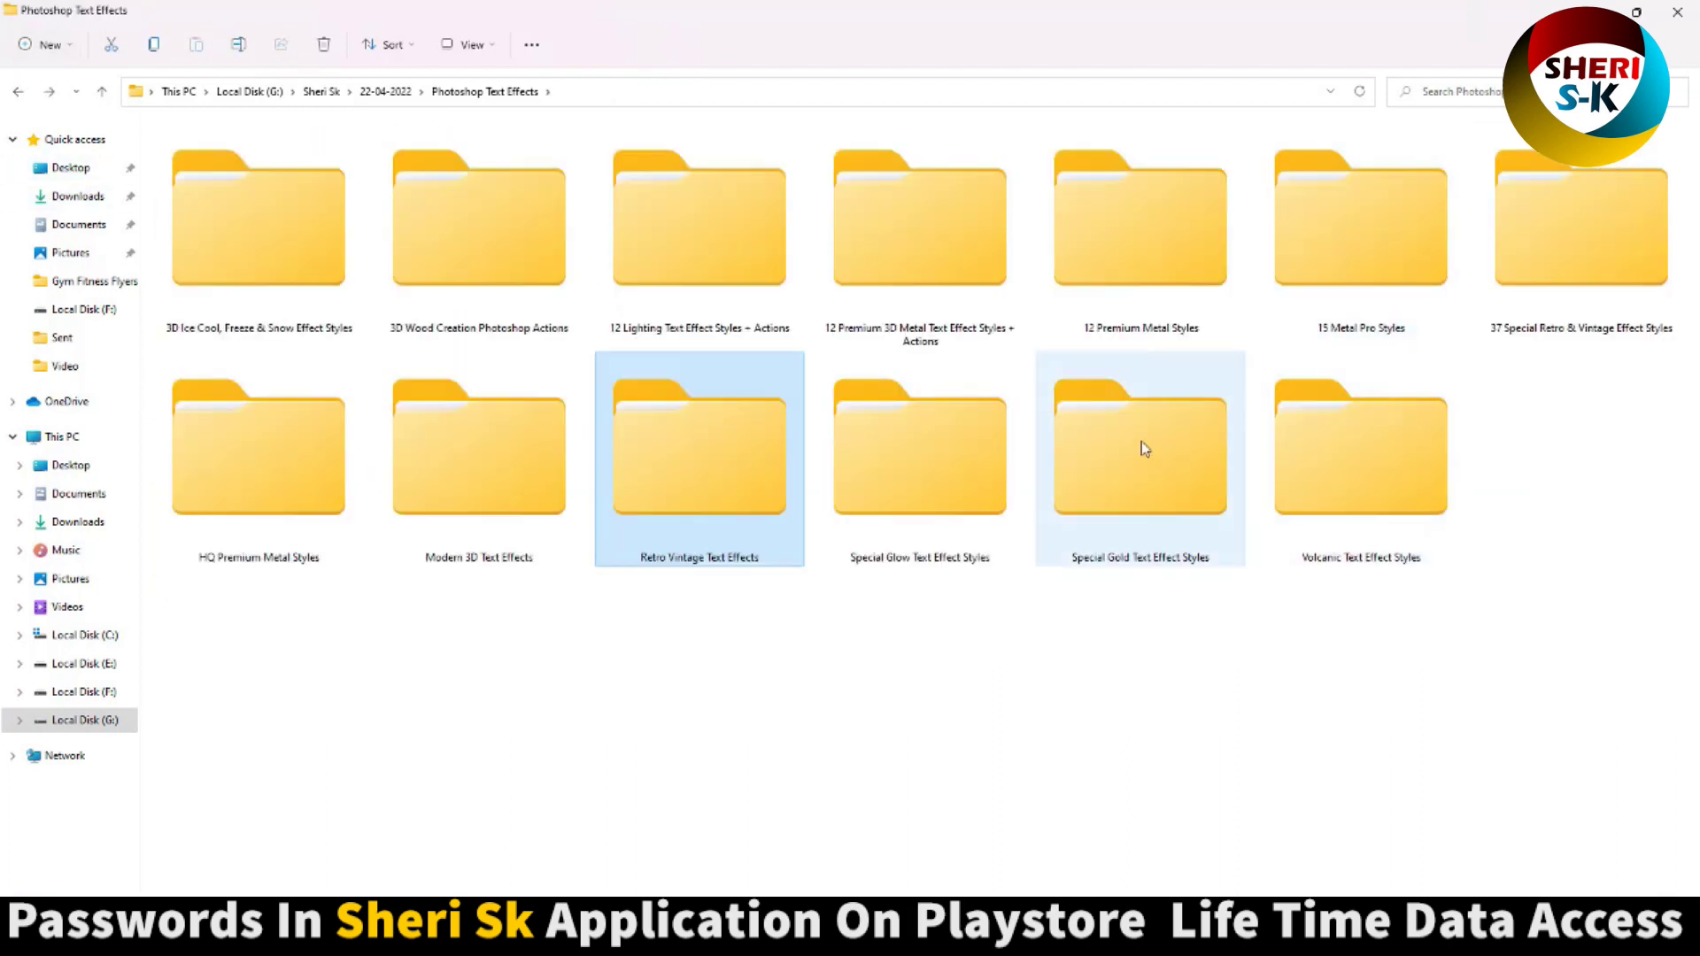
Step: View the Special Glow Text Effect Styles folder as enlarged thumbnails and go back to the collection folder
{"action": "double_click", "coordinate": [941, 426]}
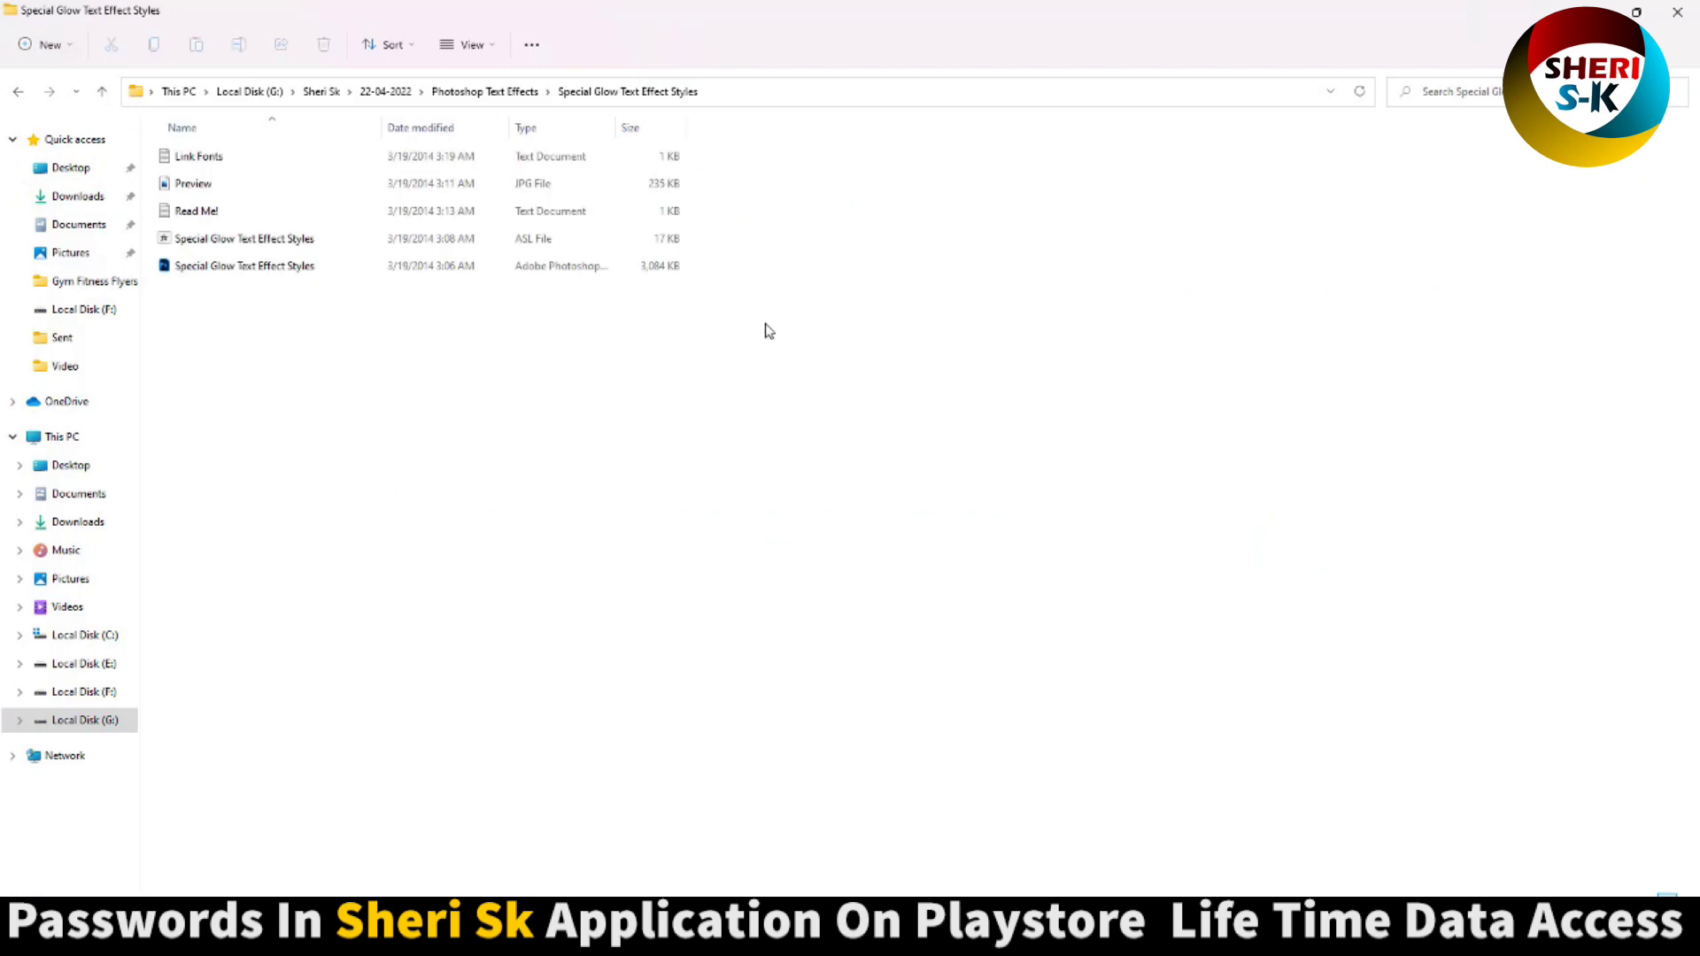
{"action": "scroll", "coordinate": [768, 331], "scroll_direction": "up", "scroll_amount": 5, "text": "ctrl"}
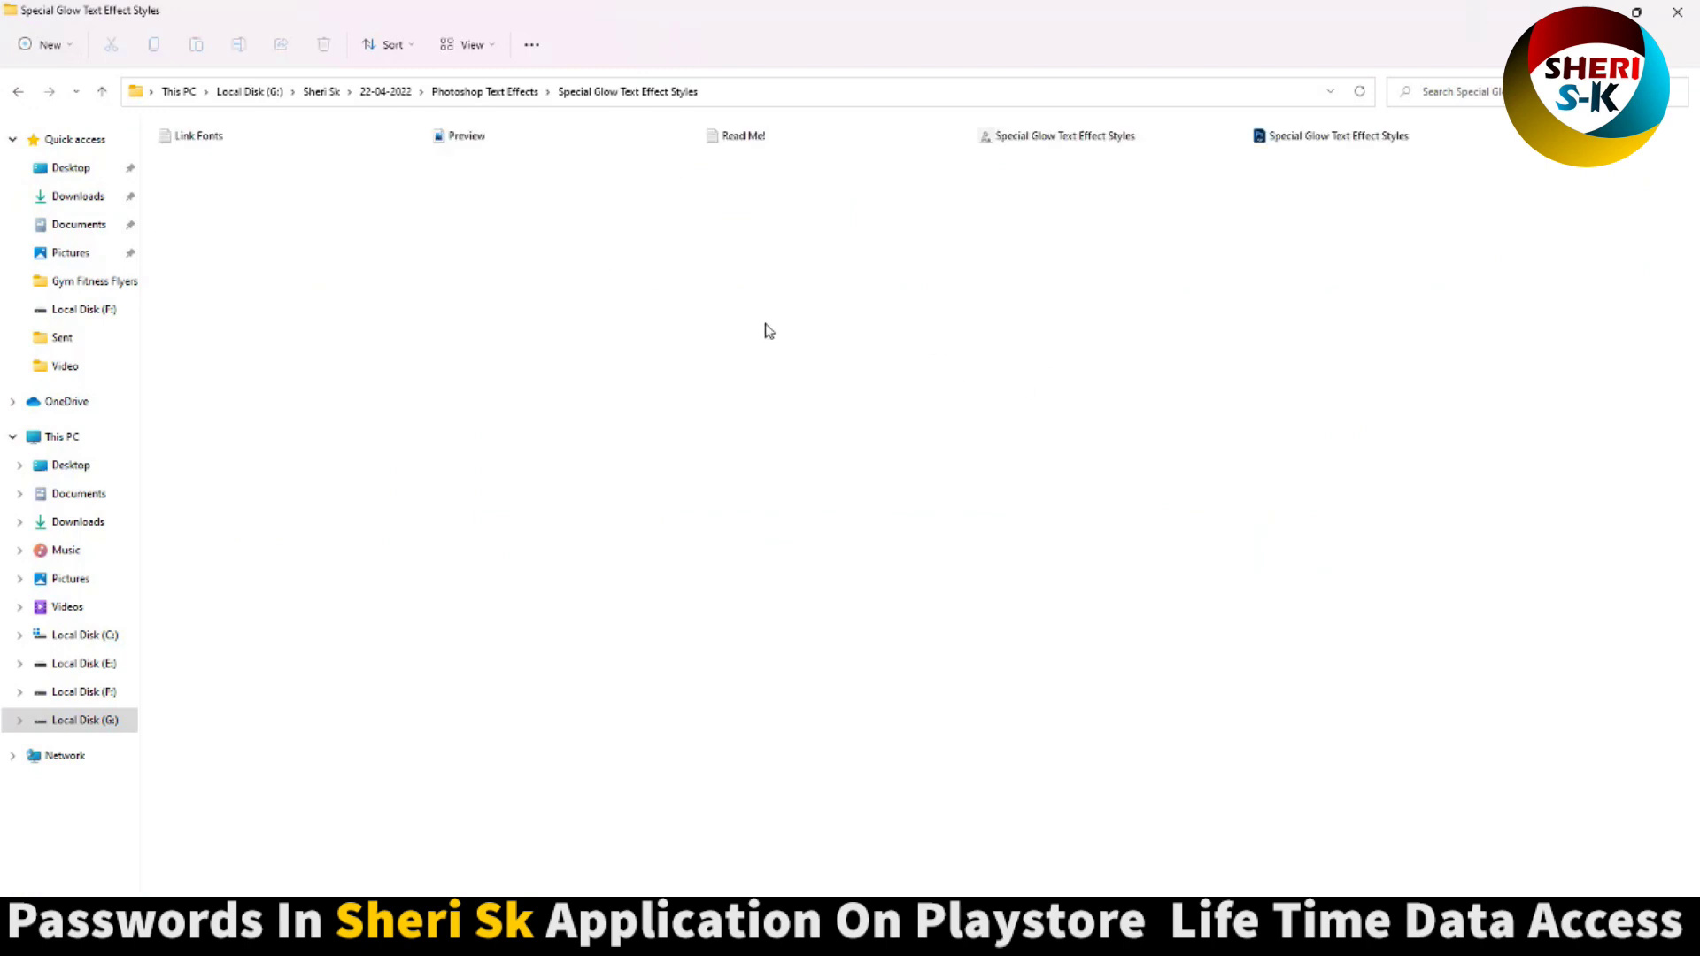
{"action": "left_click", "coordinate": [20, 92]}
Step: View the Special Gold Text Effect Styles folder as large thumbnails and go back to the collection folder
{"action": "double_click", "coordinate": [1187, 504]}
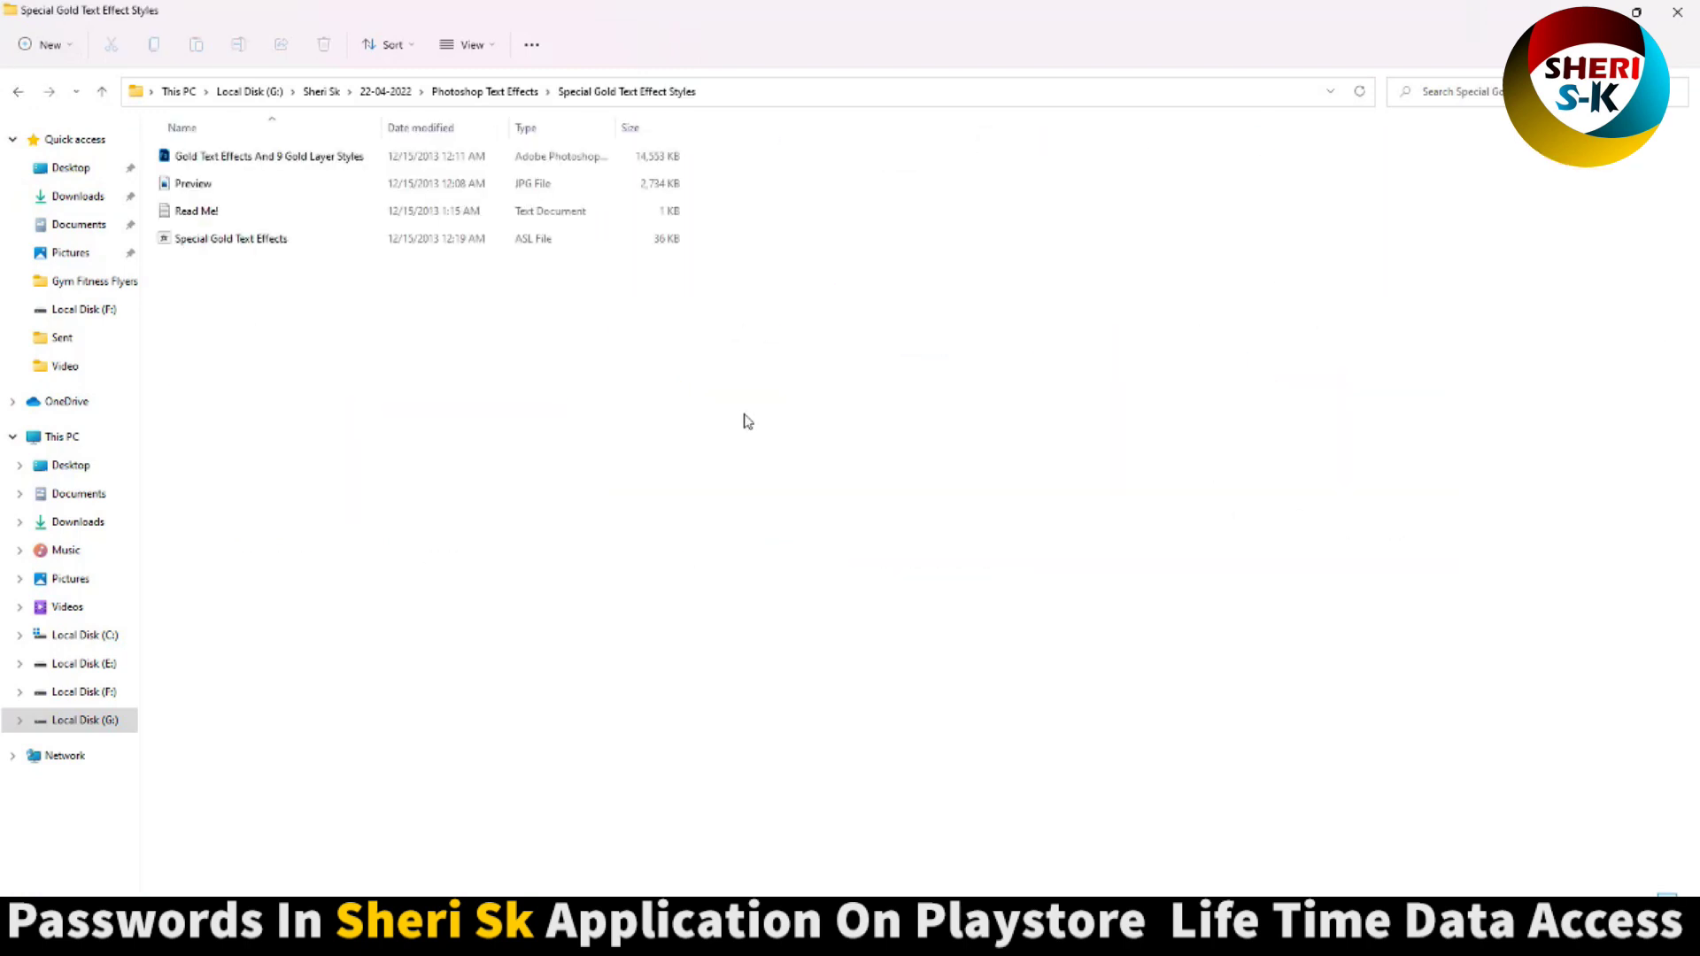
{"action": "scroll", "coordinate": [749, 423], "scroll_direction": "up", "scroll_amount": 1, "text": "ctrl"}
{"action": "scroll", "coordinate": [749, 423], "scroll_direction": "up", "scroll_amount": 3, "text": "ctrl"}
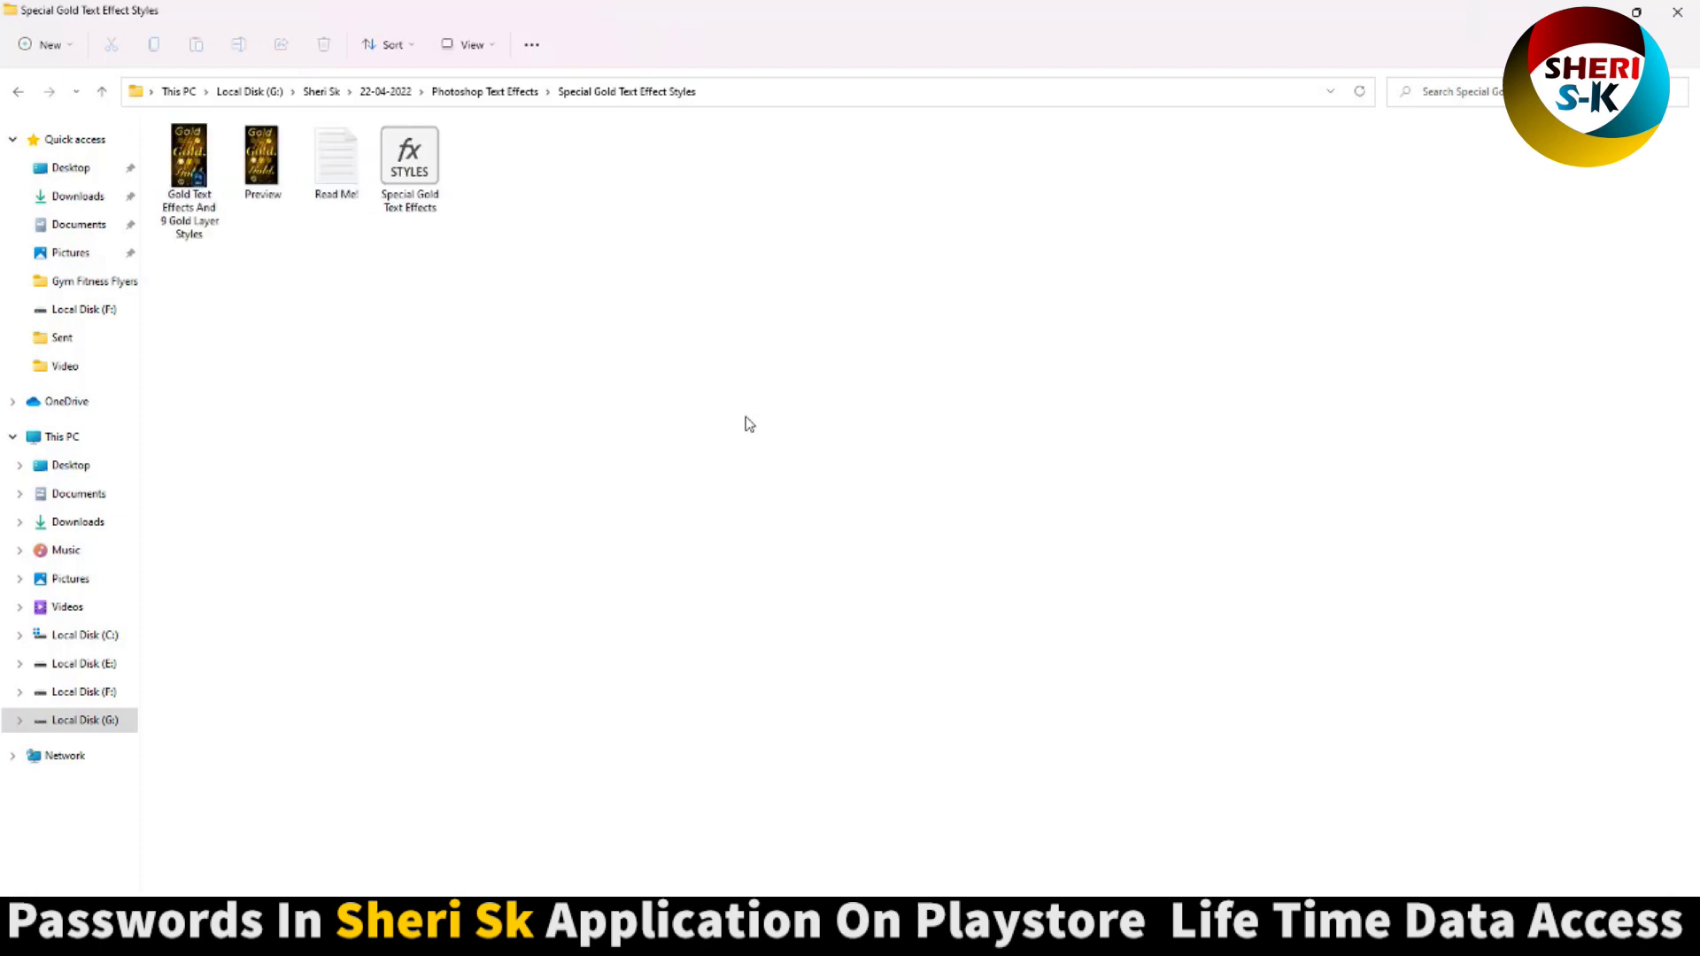
{"action": "left_click", "coordinate": [22, 88]}
Step: Enlarge the thumbnails in the Volcanic Text Effect Styles folder, look at its PSD preview and return to the collection folder
{"action": "double_click", "coordinate": [1328, 416]}
{"action": "scroll", "coordinate": [696, 377], "scroll_direction": "up", "scroll_amount": 1, "text": "ctrl"}
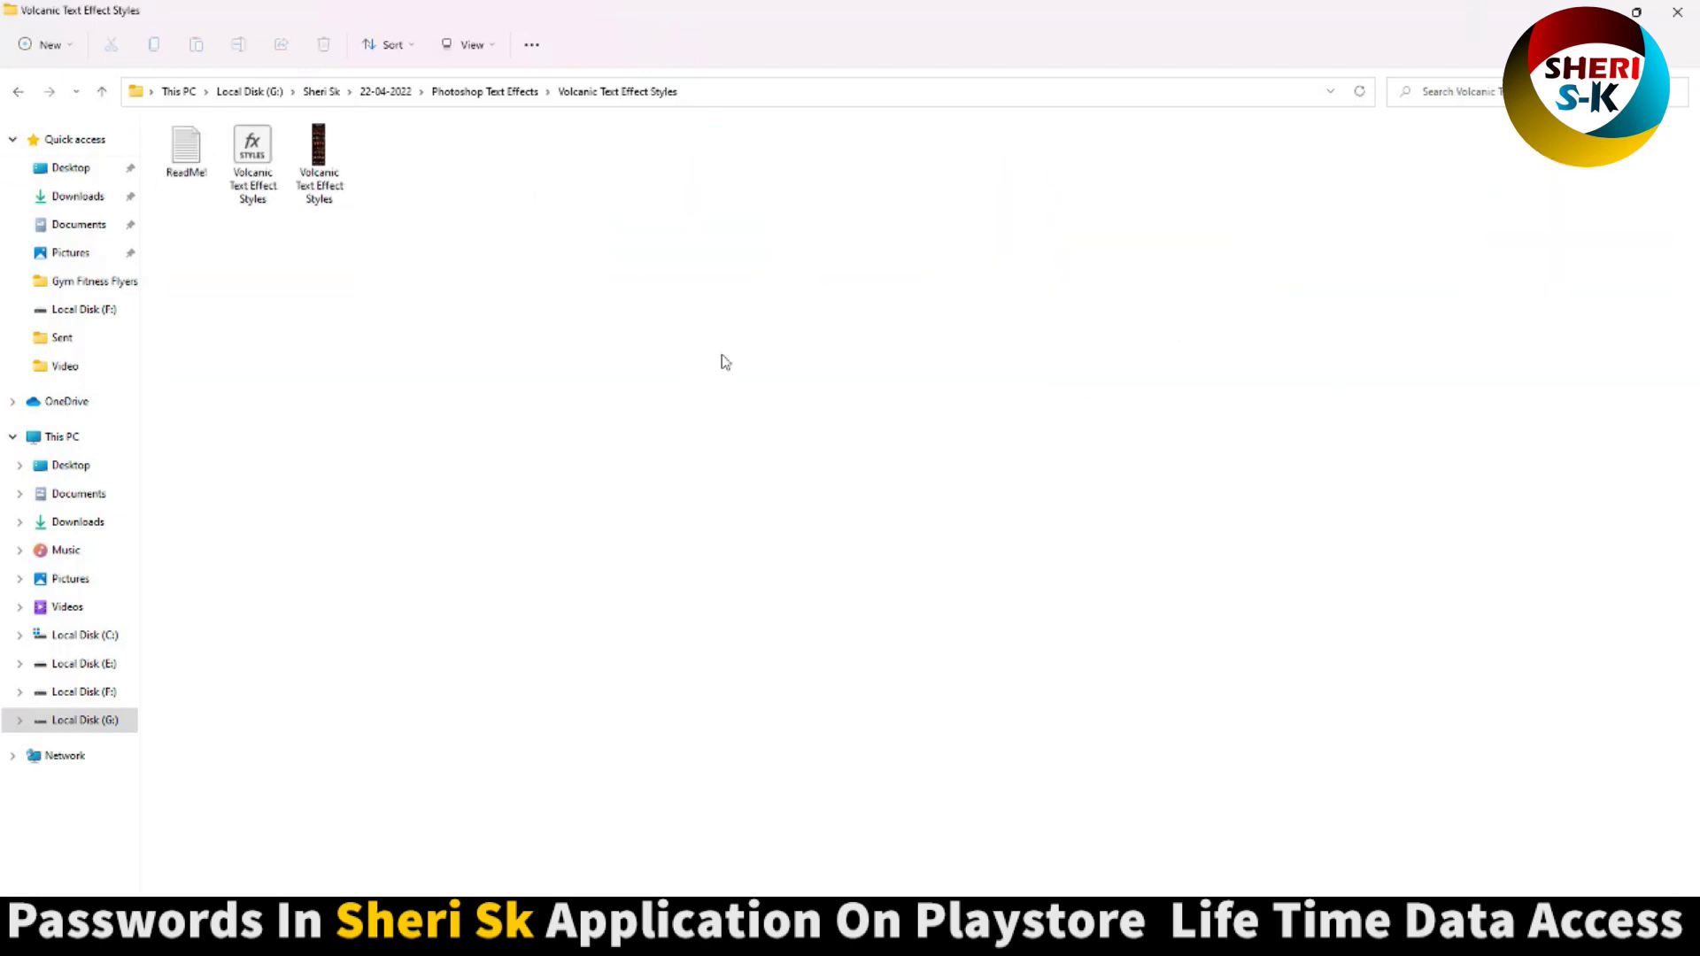
{"action": "scroll", "coordinate": [725, 362], "scroll_direction": "up", "scroll_amount": 2, "text": "ctrl"}
{"action": "left_click", "coordinate": [725, 362]}
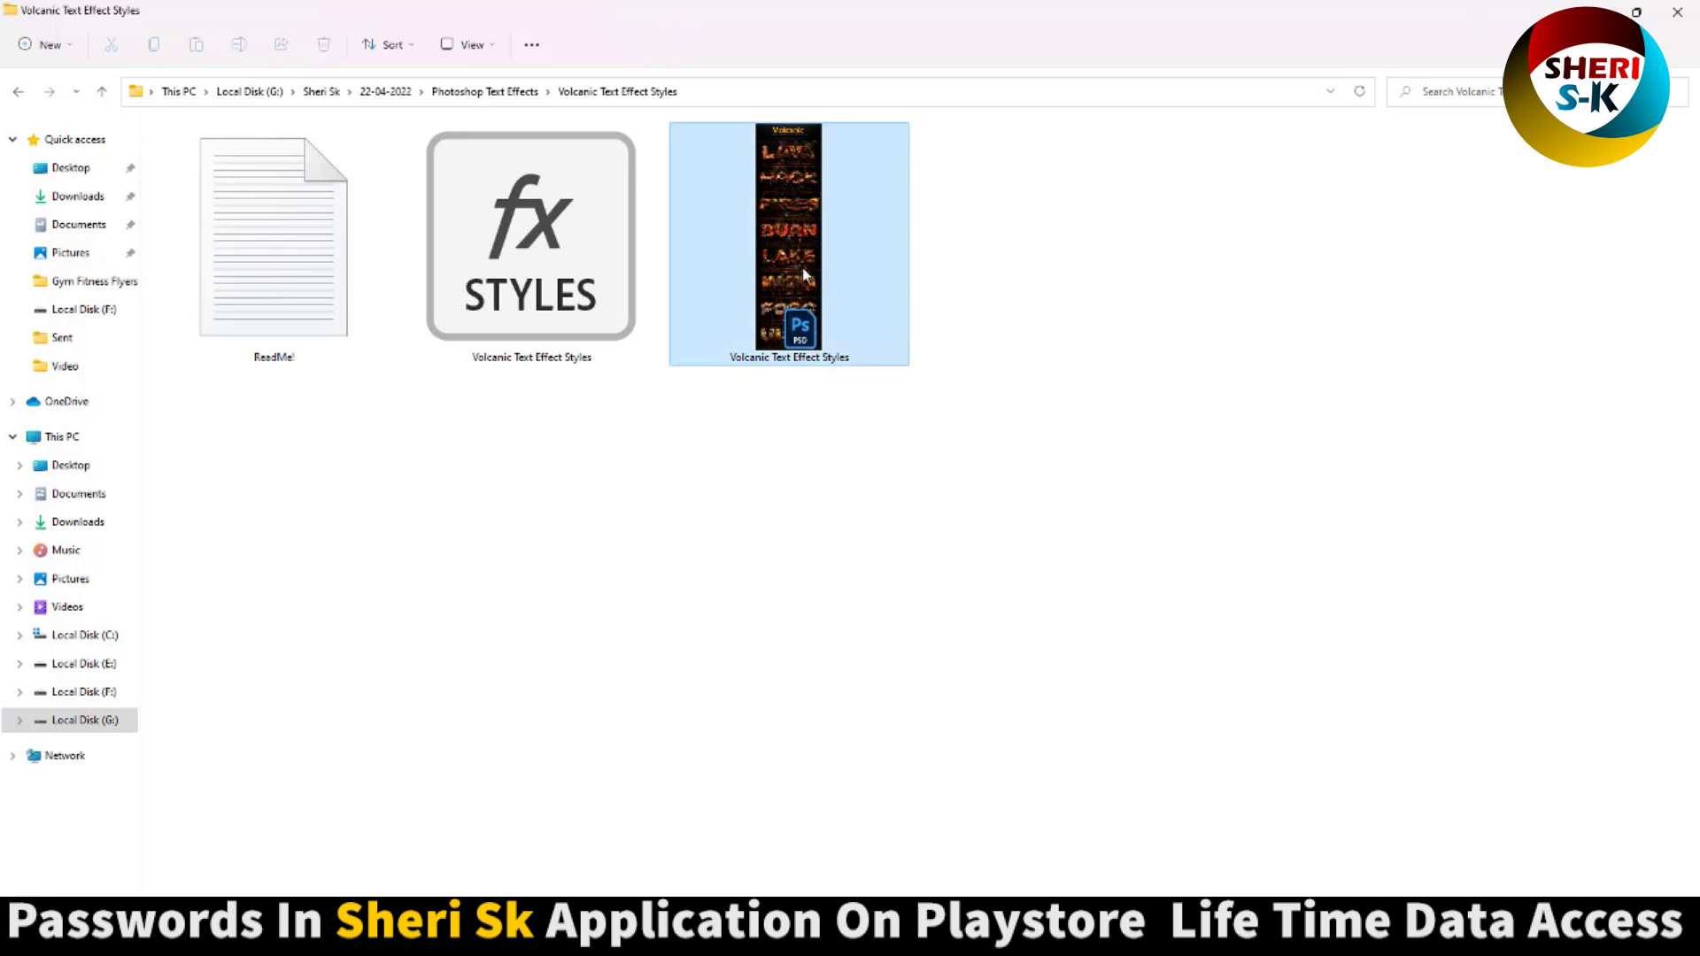
{"action": "left_click", "coordinate": [18, 91]}
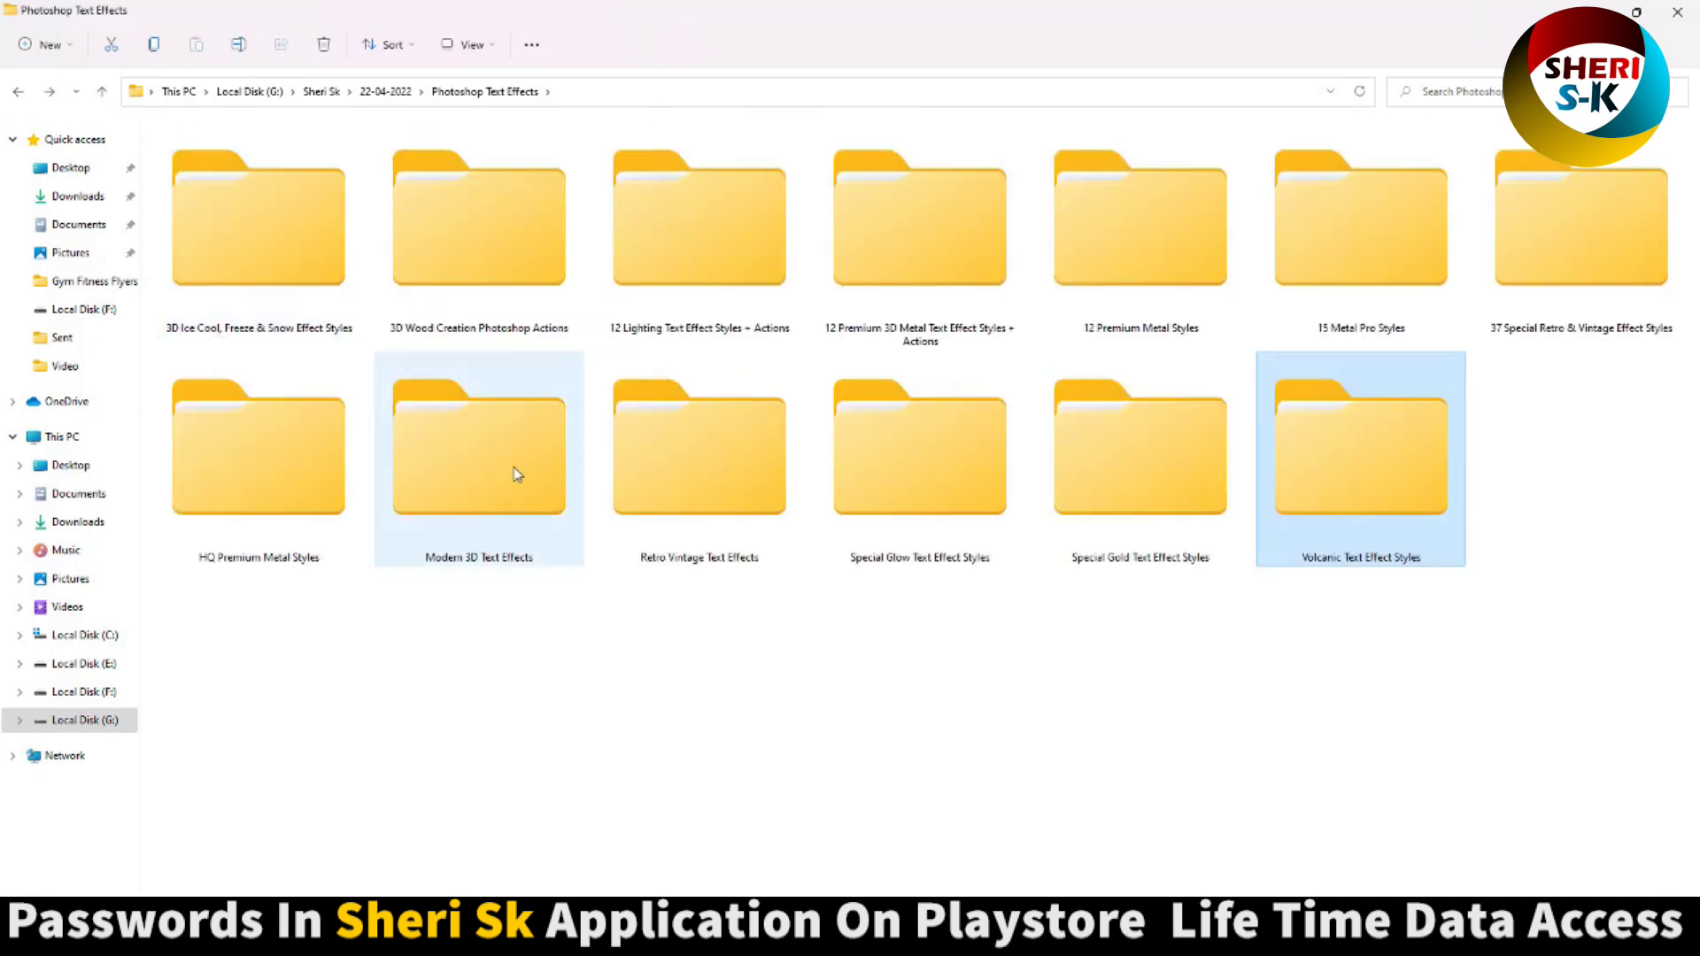
Step: Open Modern 3D Text Effects GO.4, enlarge its thumbnails and highlight the first three PSD effects one after another
{"action": "left_click", "coordinate": [508, 483]}
{"action": "double_click", "coordinate": [515, 491]}
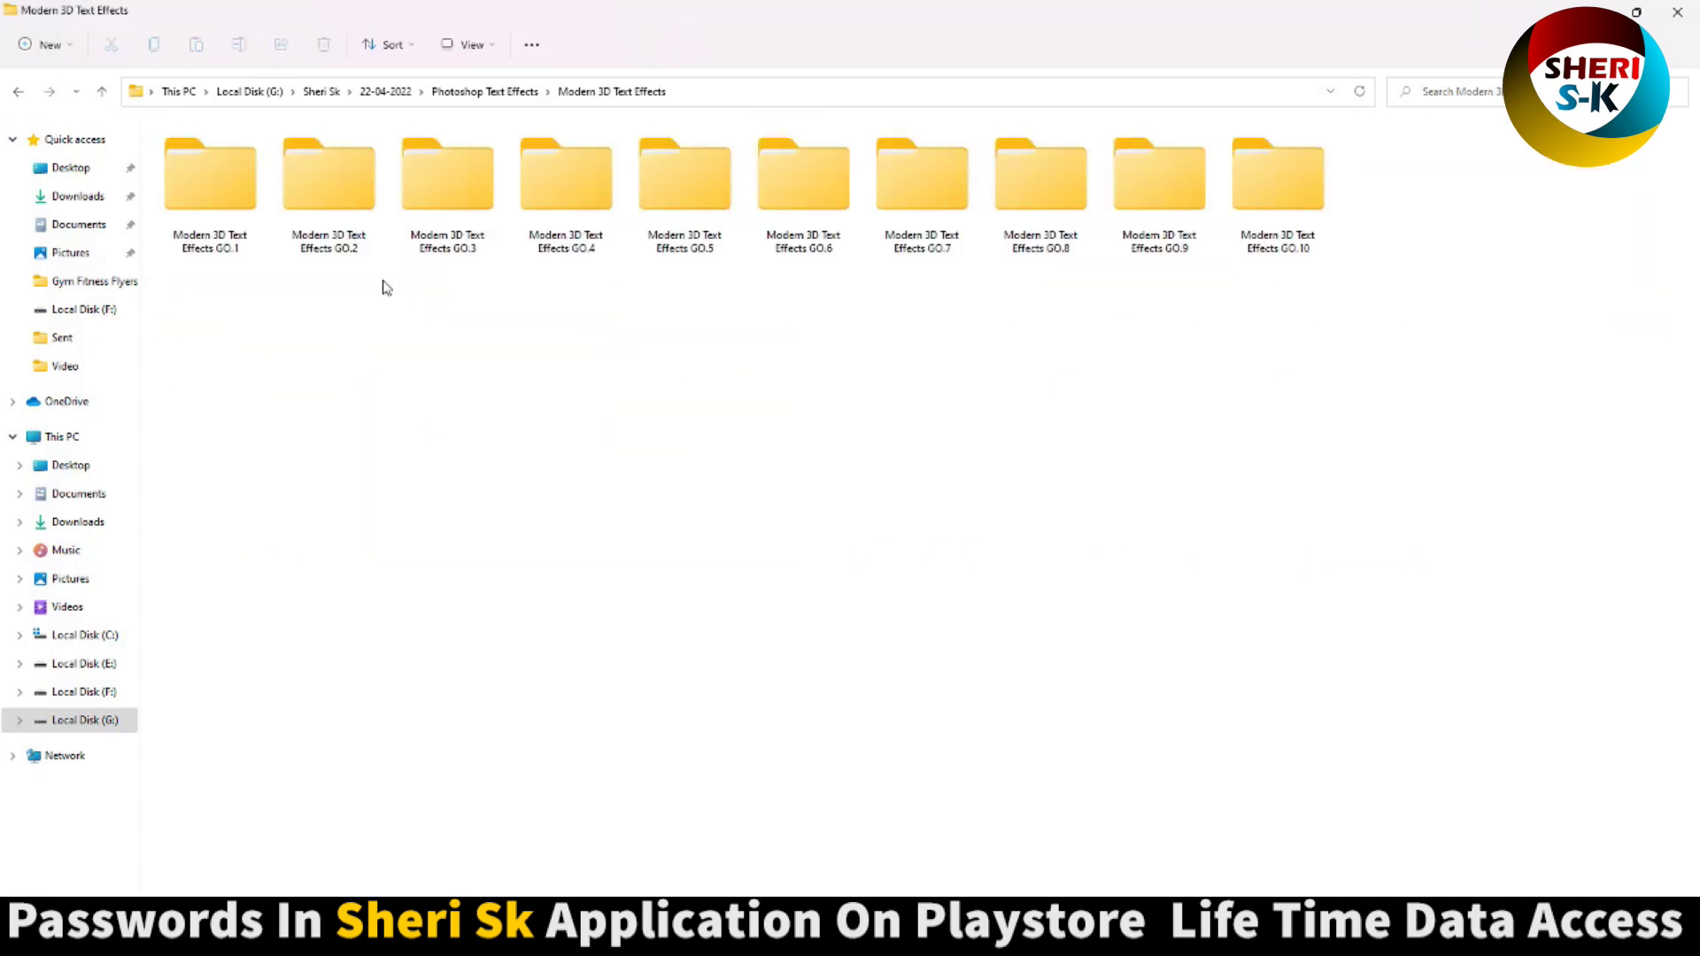
{"action": "double_click", "coordinate": [679, 216]}
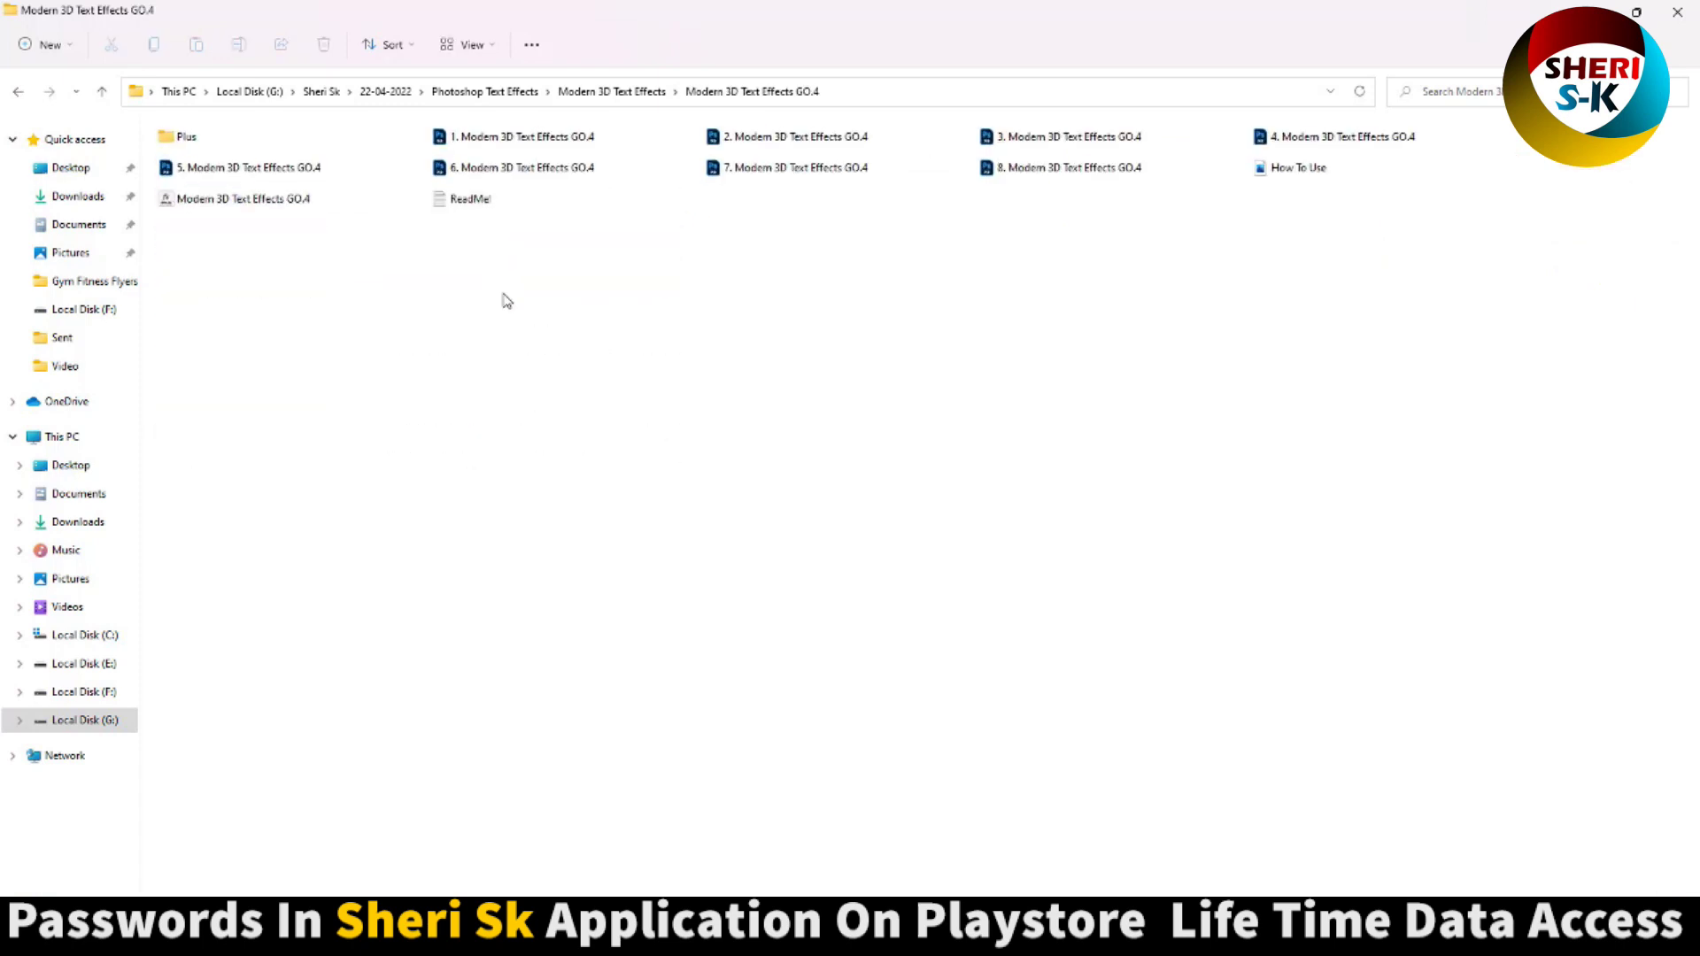
{"action": "scroll", "coordinate": [506, 306], "scroll_direction": "up", "scroll_amount": 5}
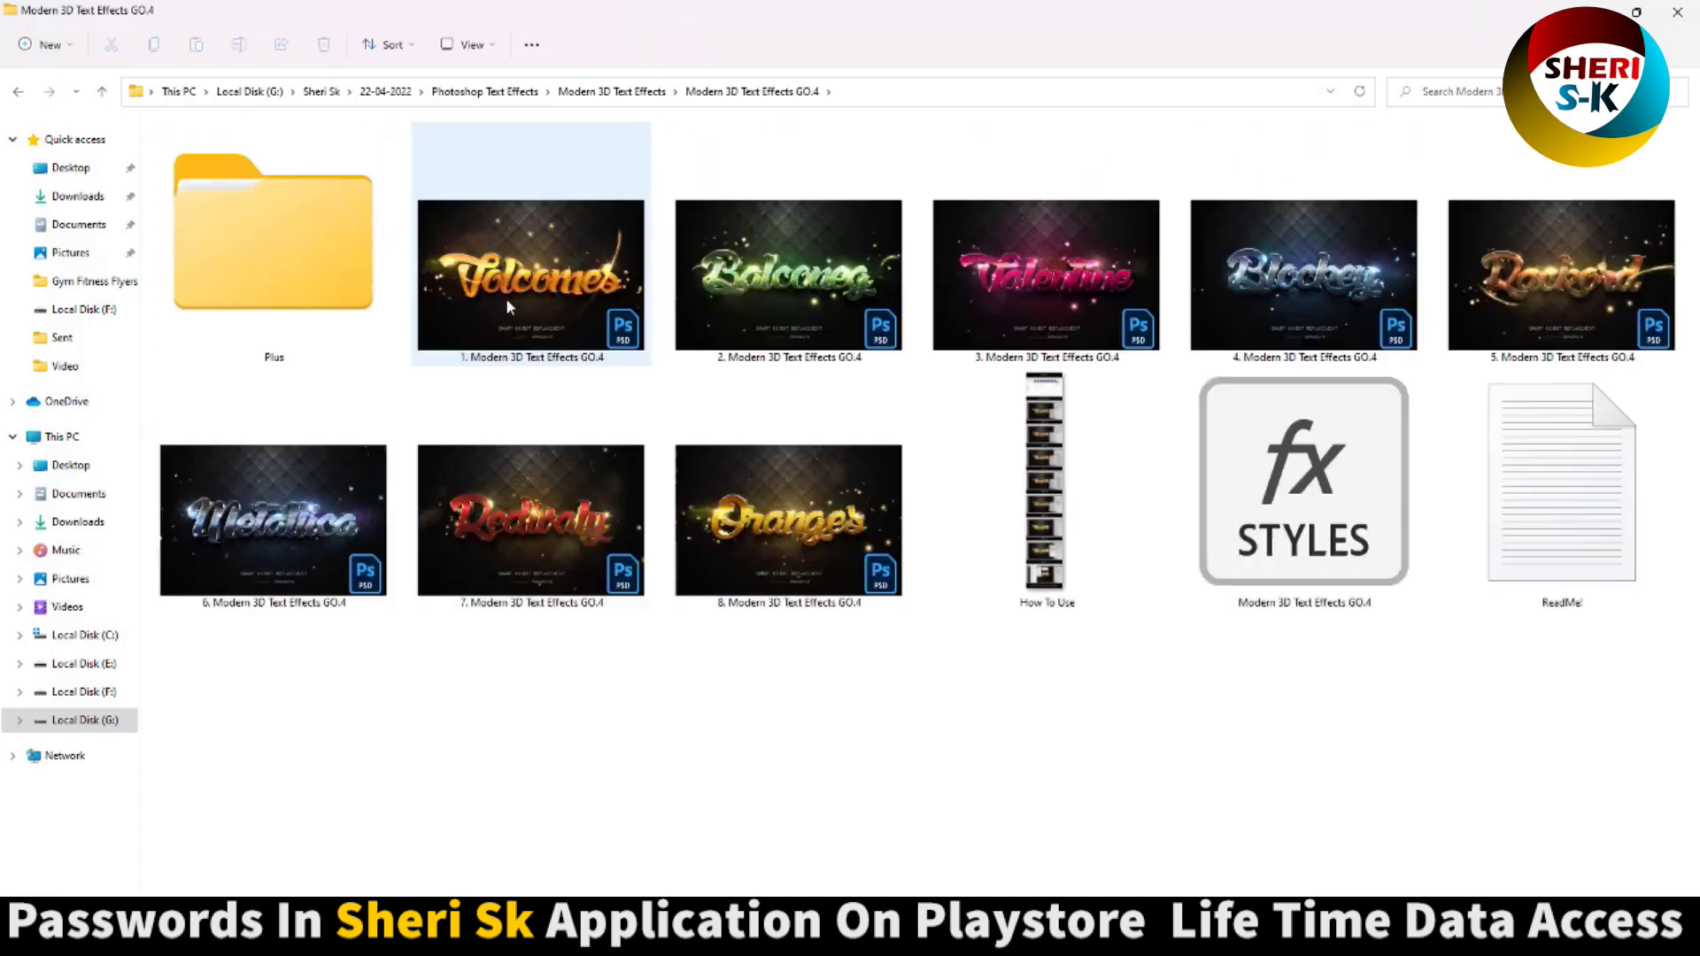
{"action": "left_click", "coordinate": [506, 298]}
{"action": "left_click", "coordinate": [788, 274]}
{"action": "left_click", "coordinate": [1074, 274]}
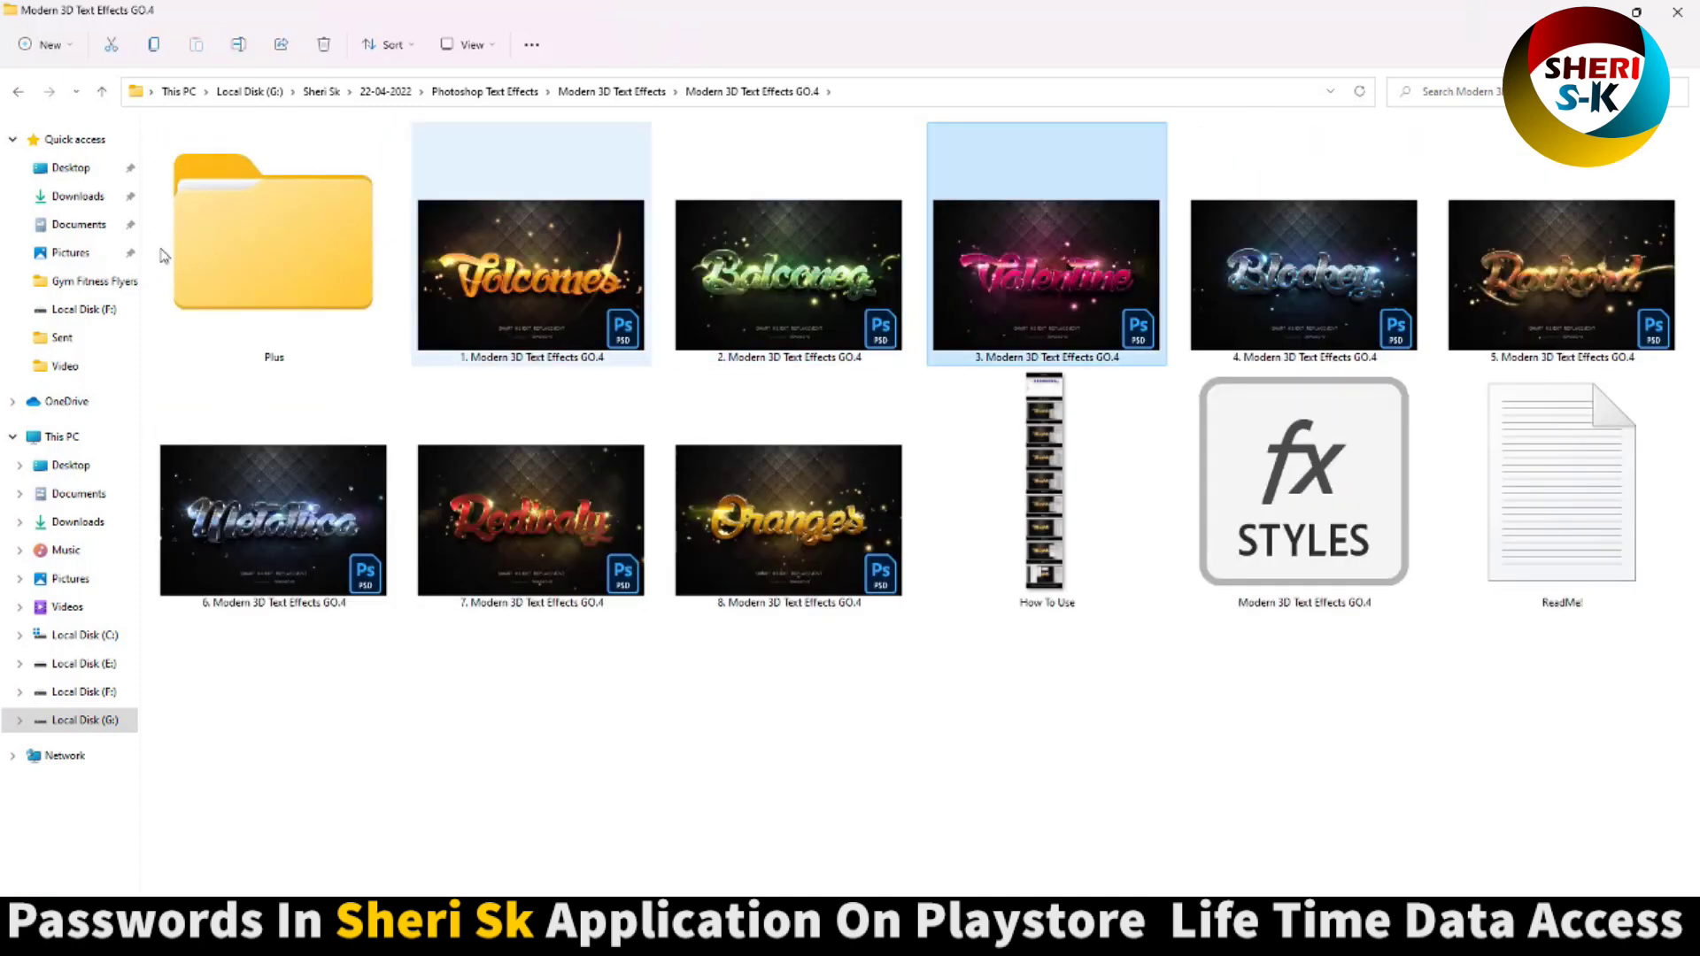
Step: Return to the Photoshop Text Effects folder and switch to the browser showing the Sheri Sk app page on Google Play
{"action": "left_click", "coordinate": [18, 91]}
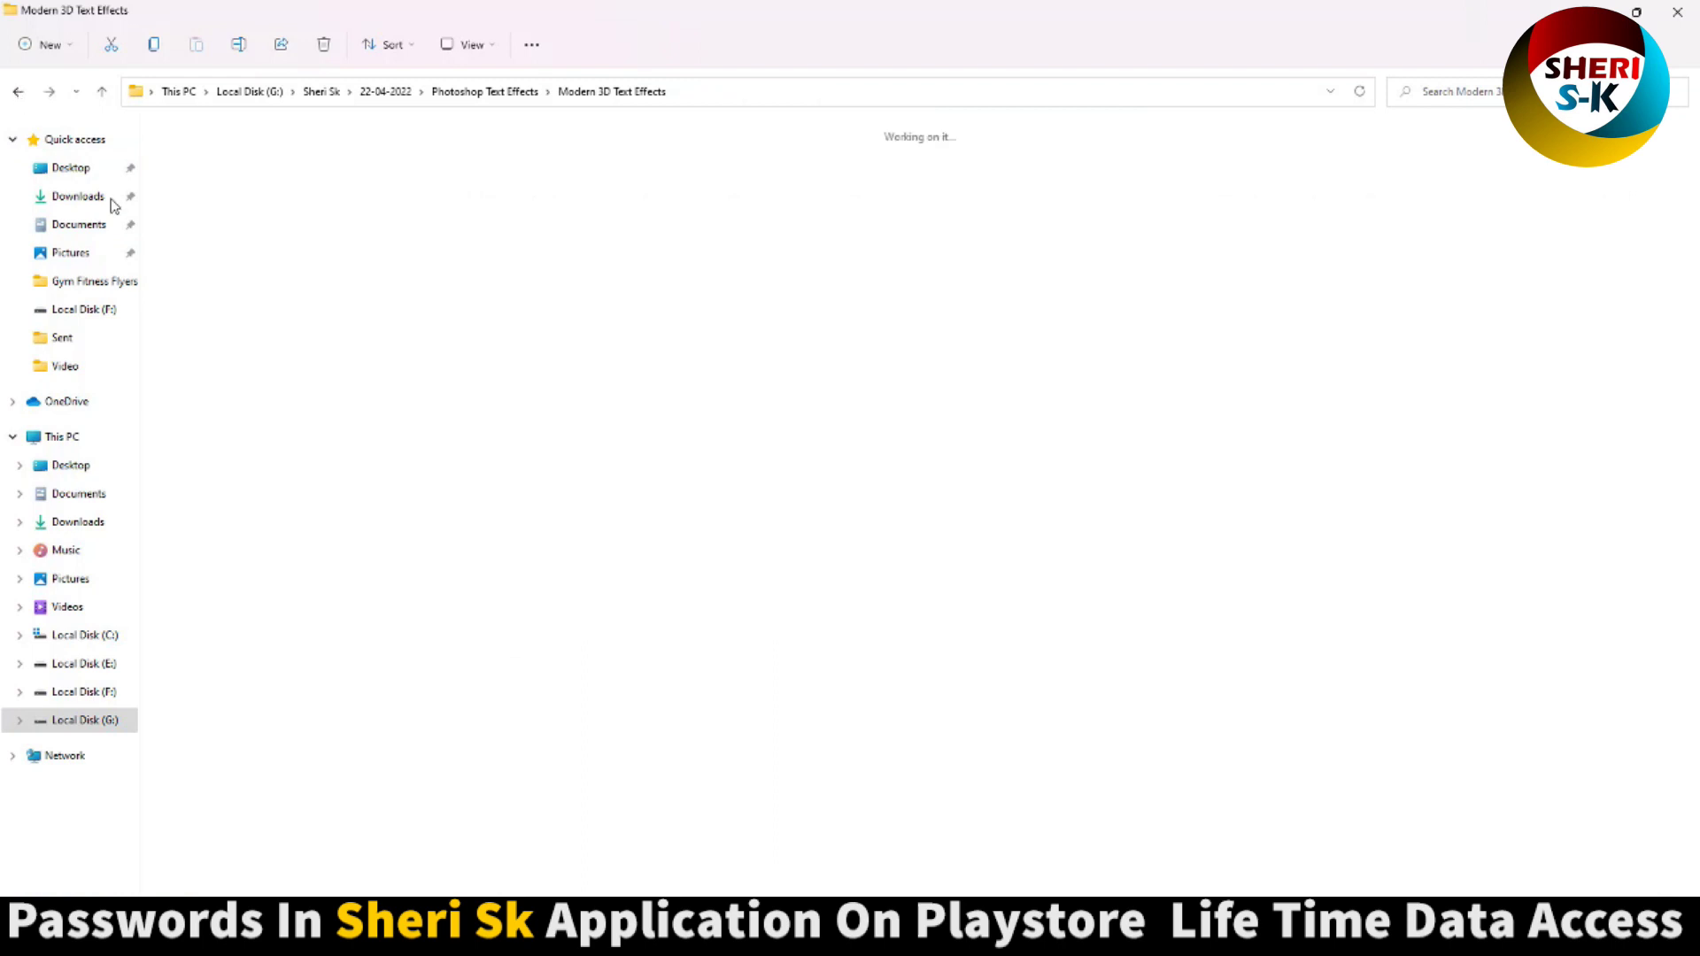
{"action": "left_click", "coordinate": [18, 92]}
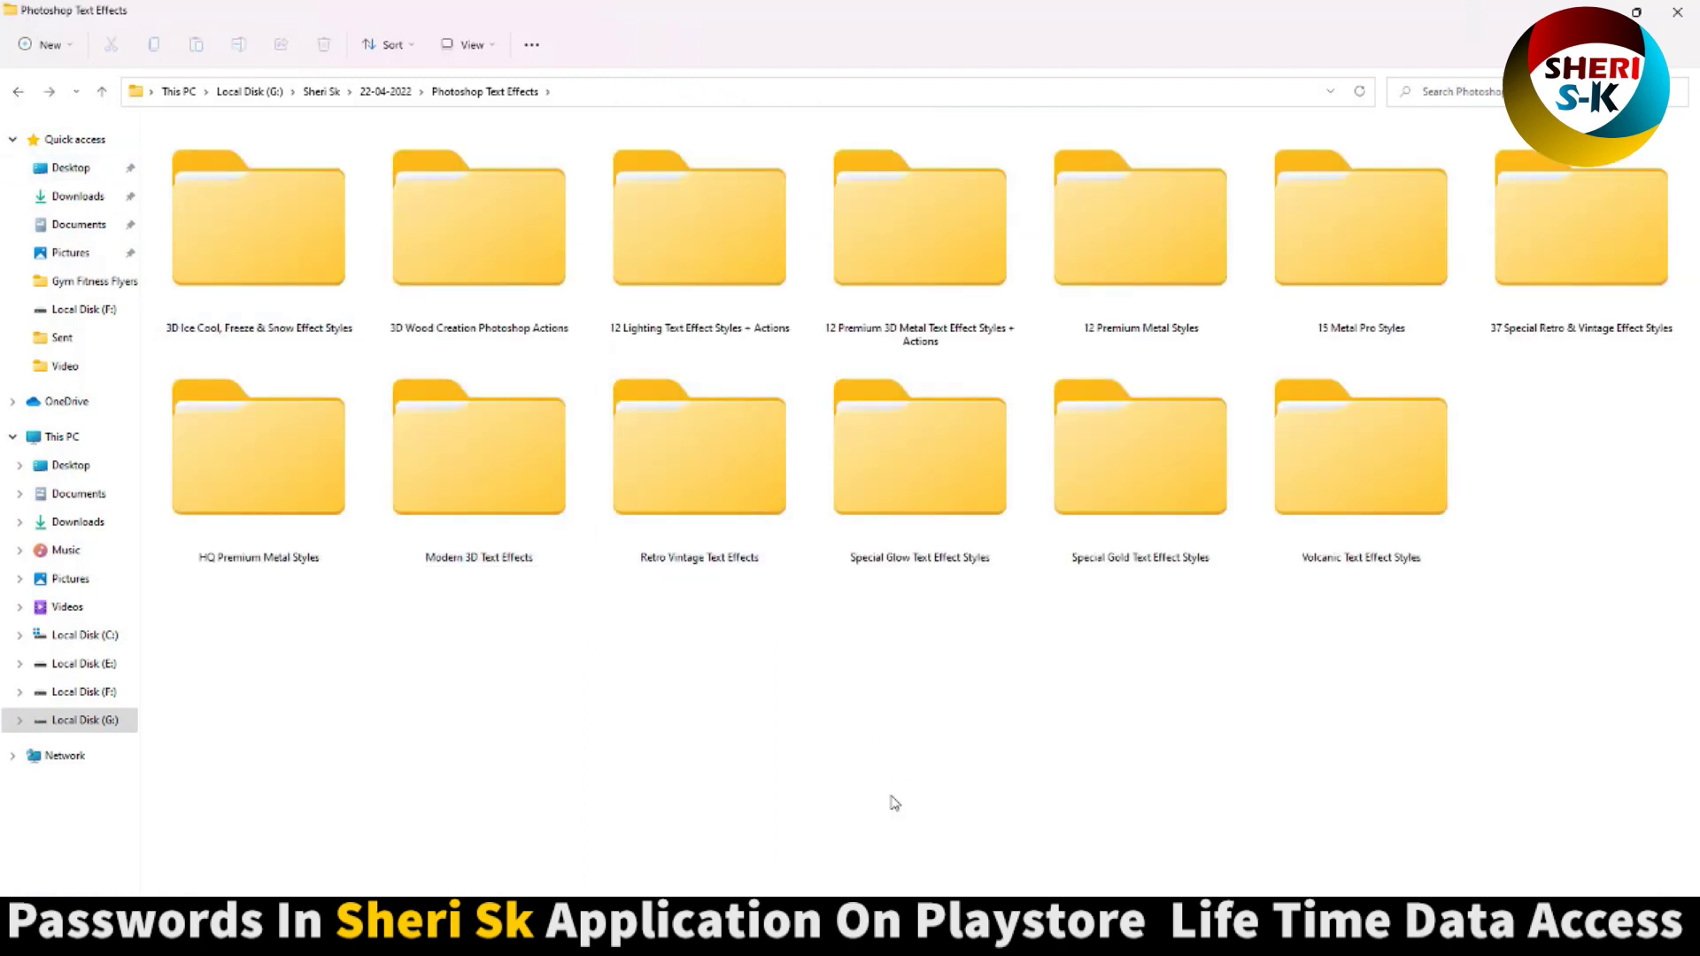
{"action": "left_click", "coordinate": [879, 930]}
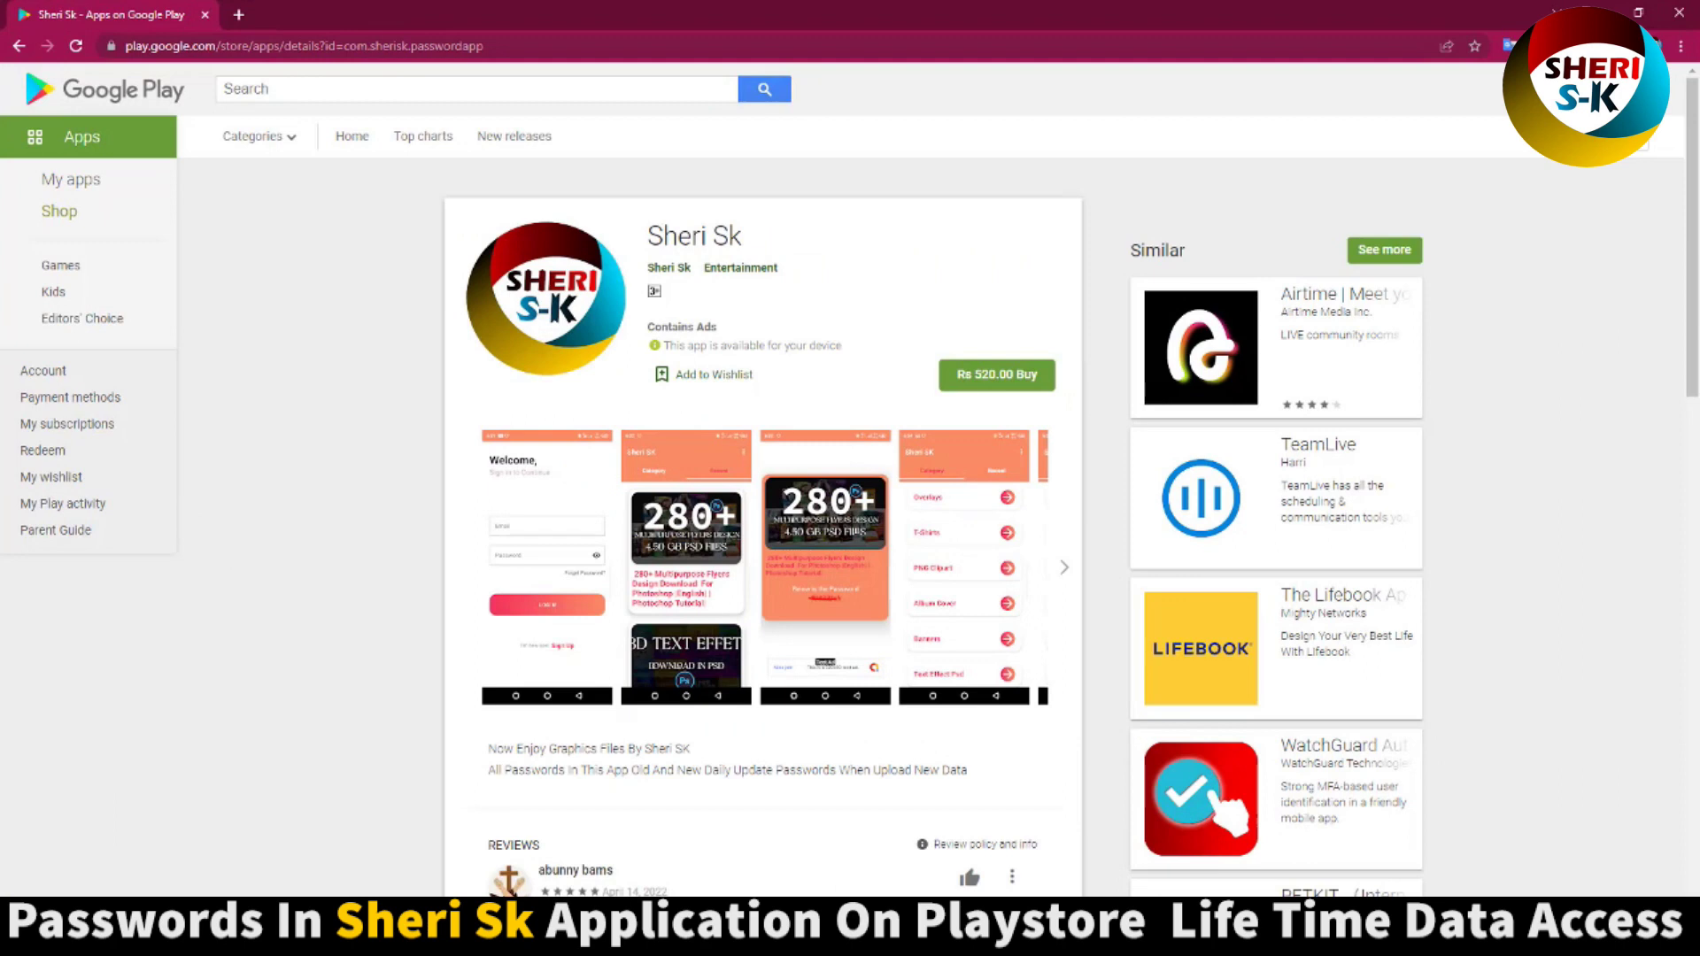